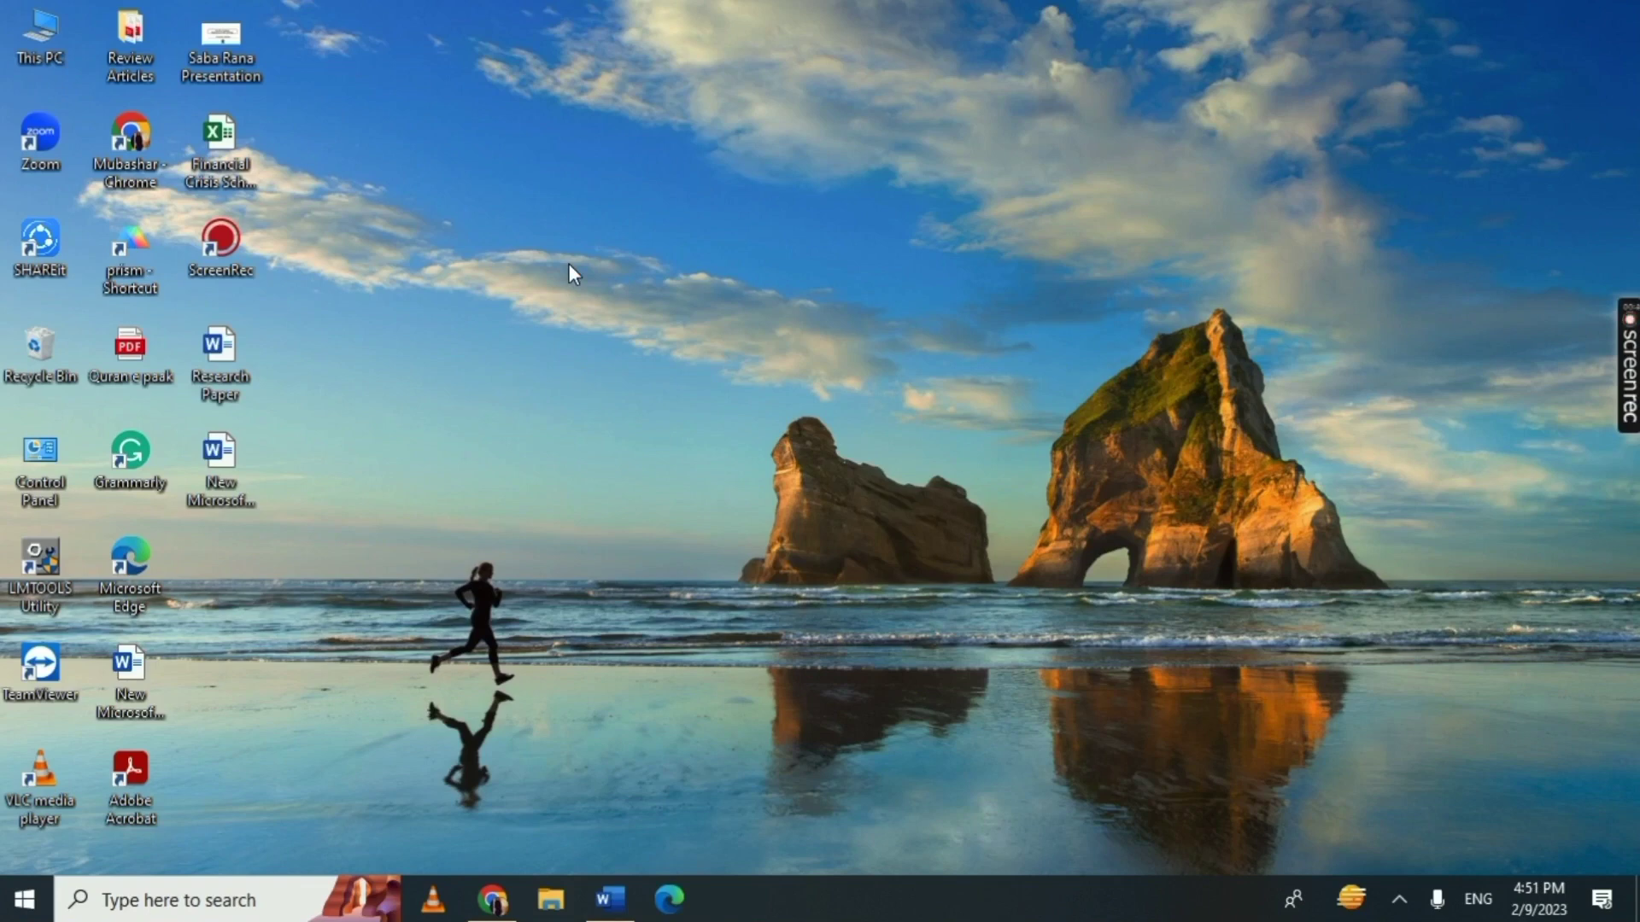
- Switch to Chrome, go to google.com and search for zotero
mouse_move(1622, 368)
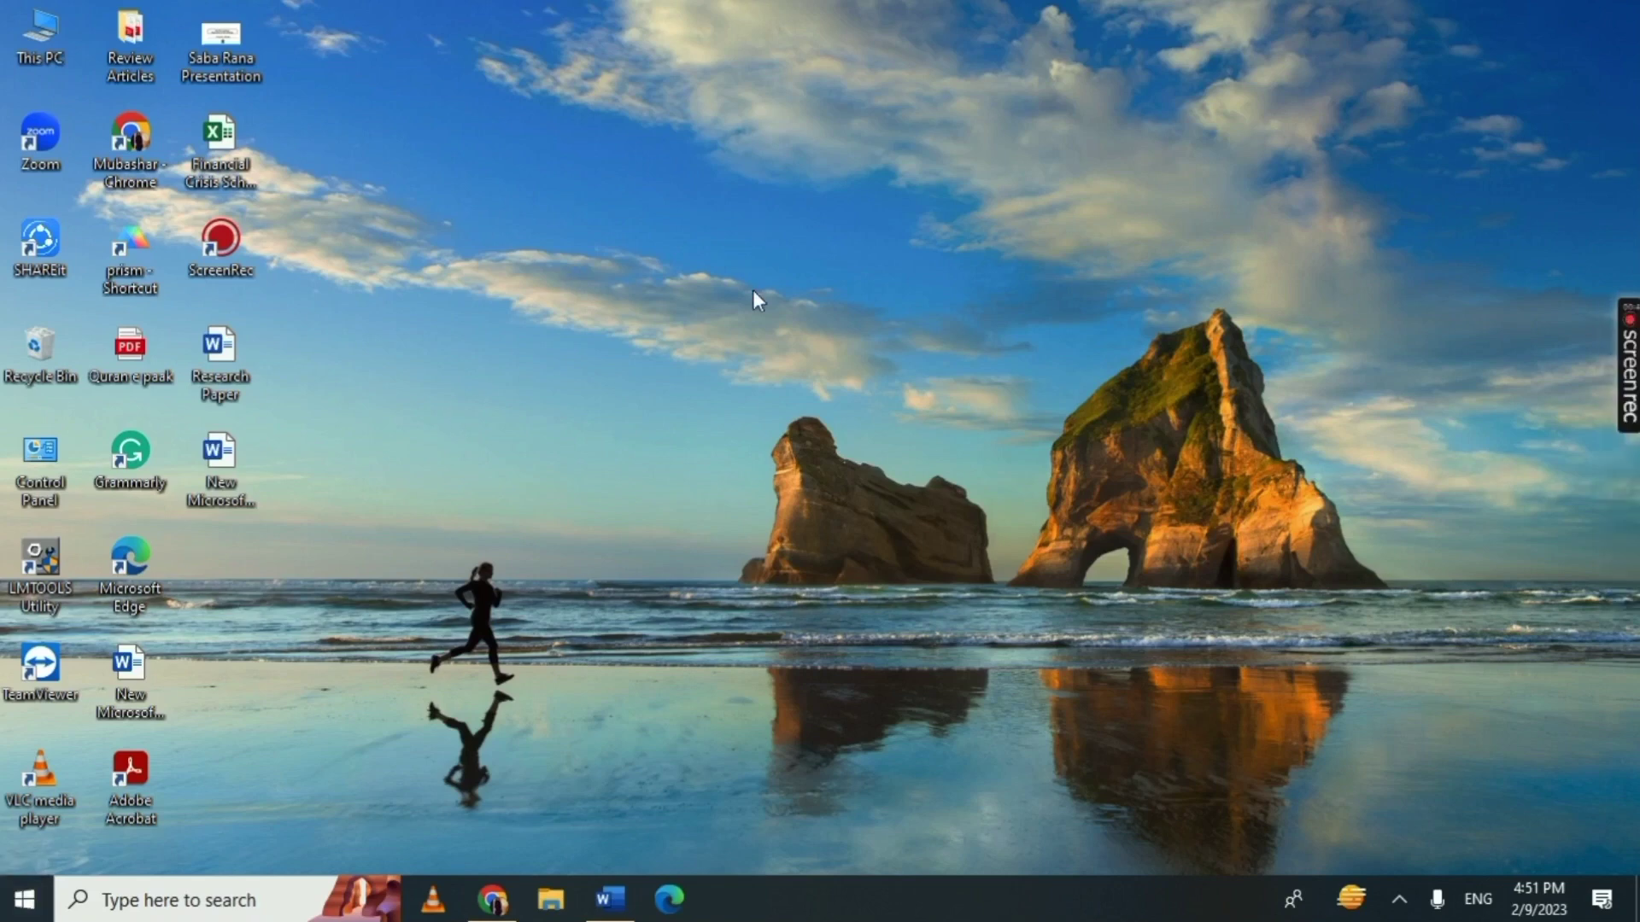
click(492, 899)
click(207, 68)
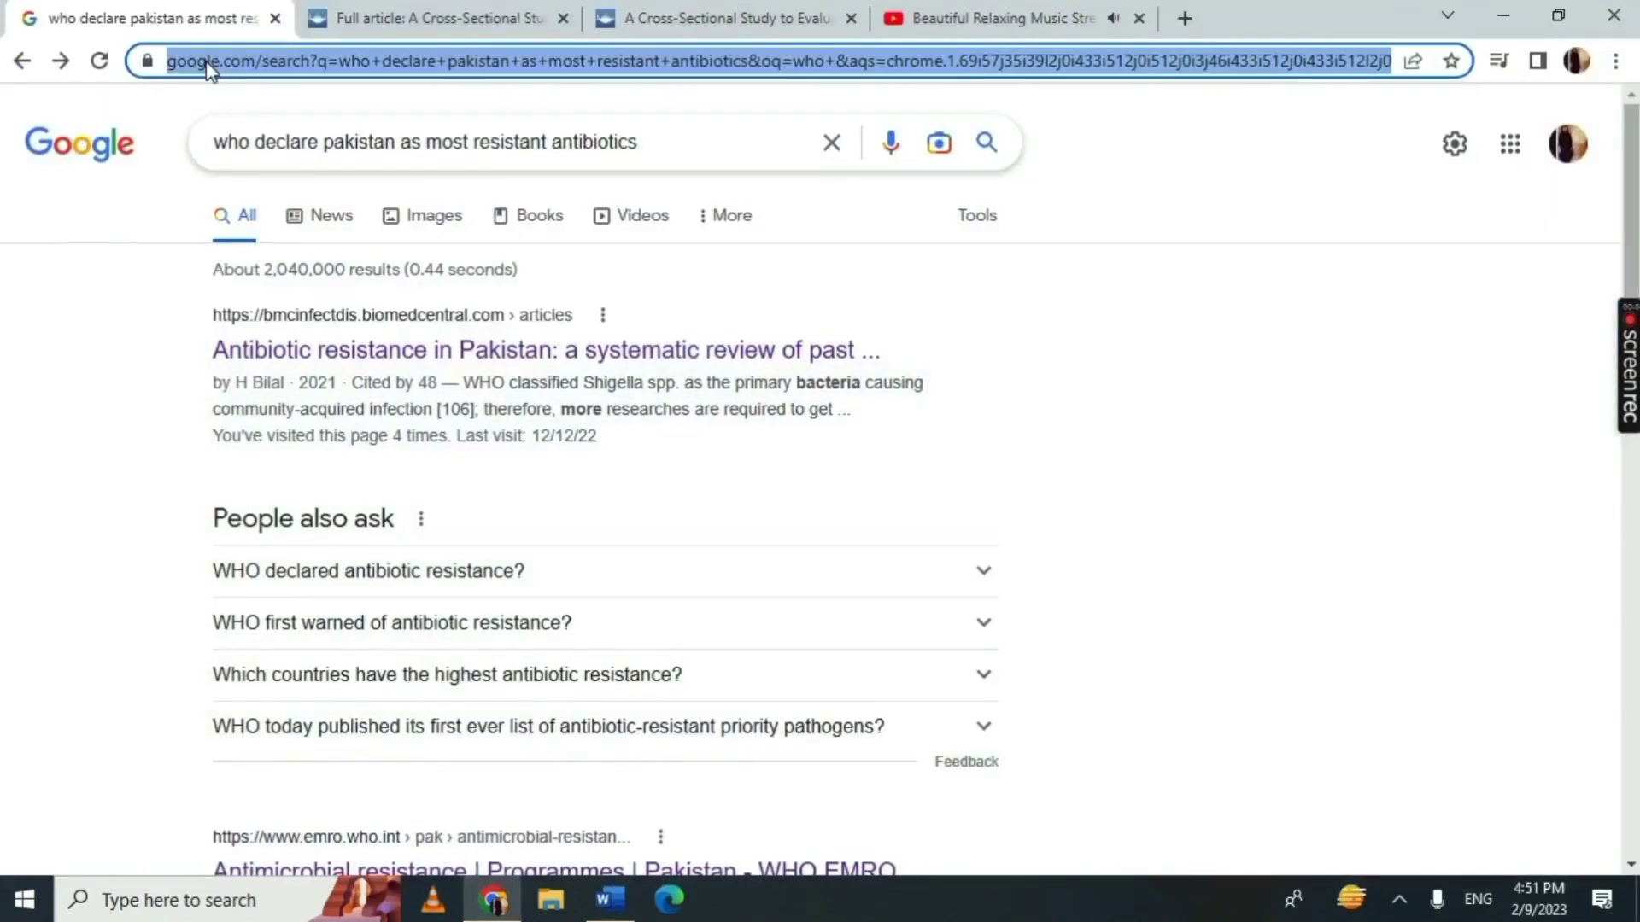
text(google.com)
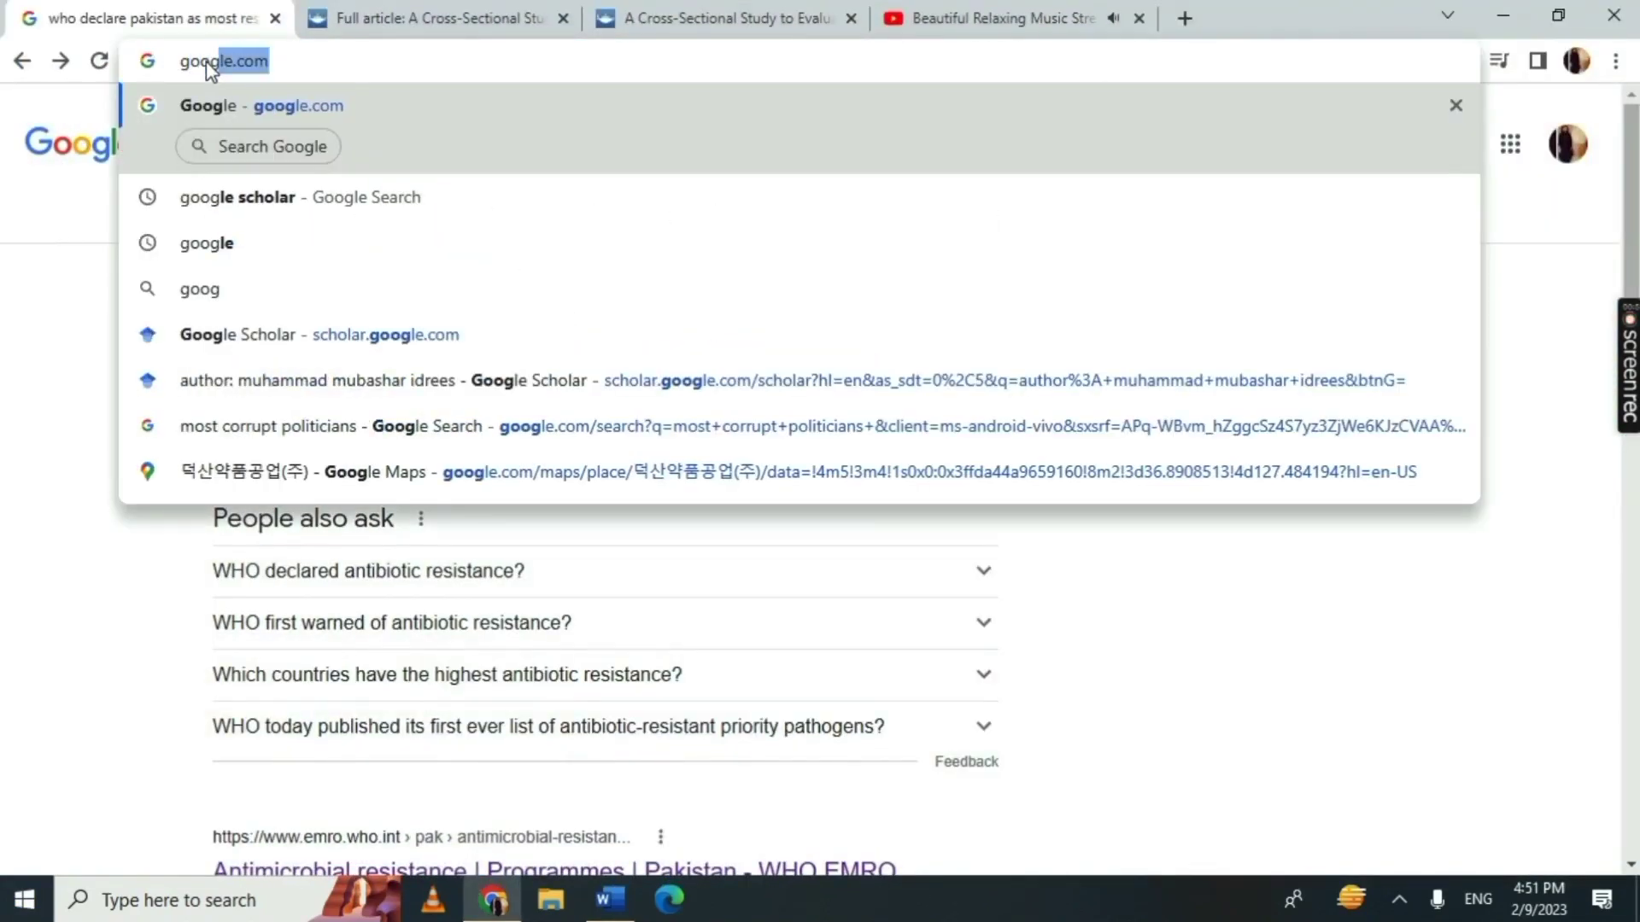
key(Return)
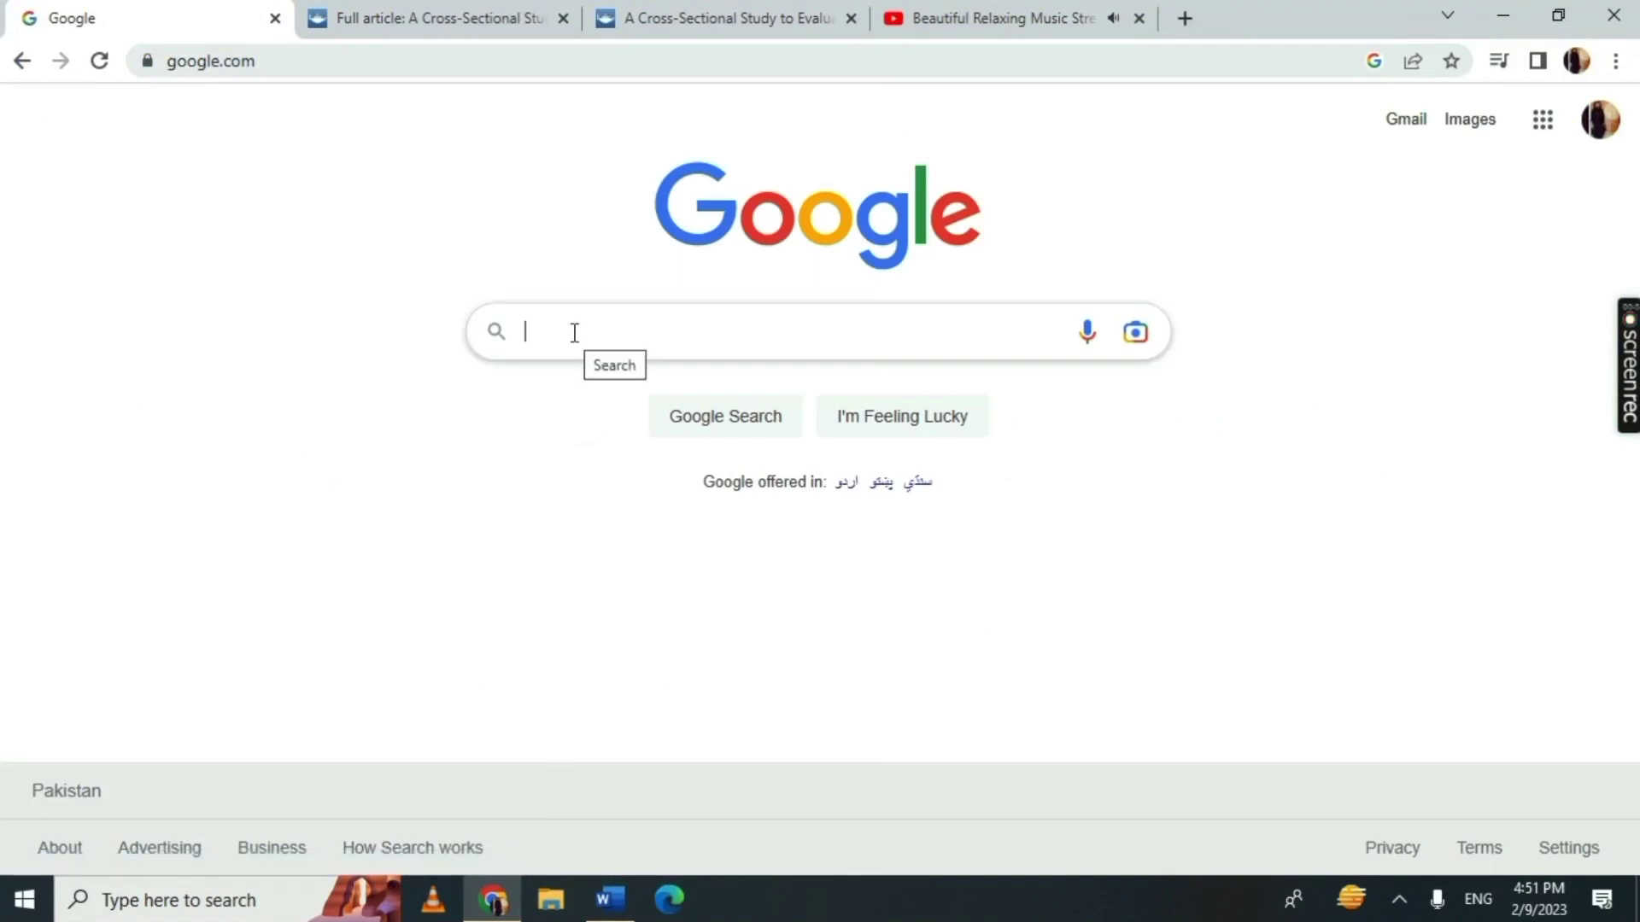
text(zo)
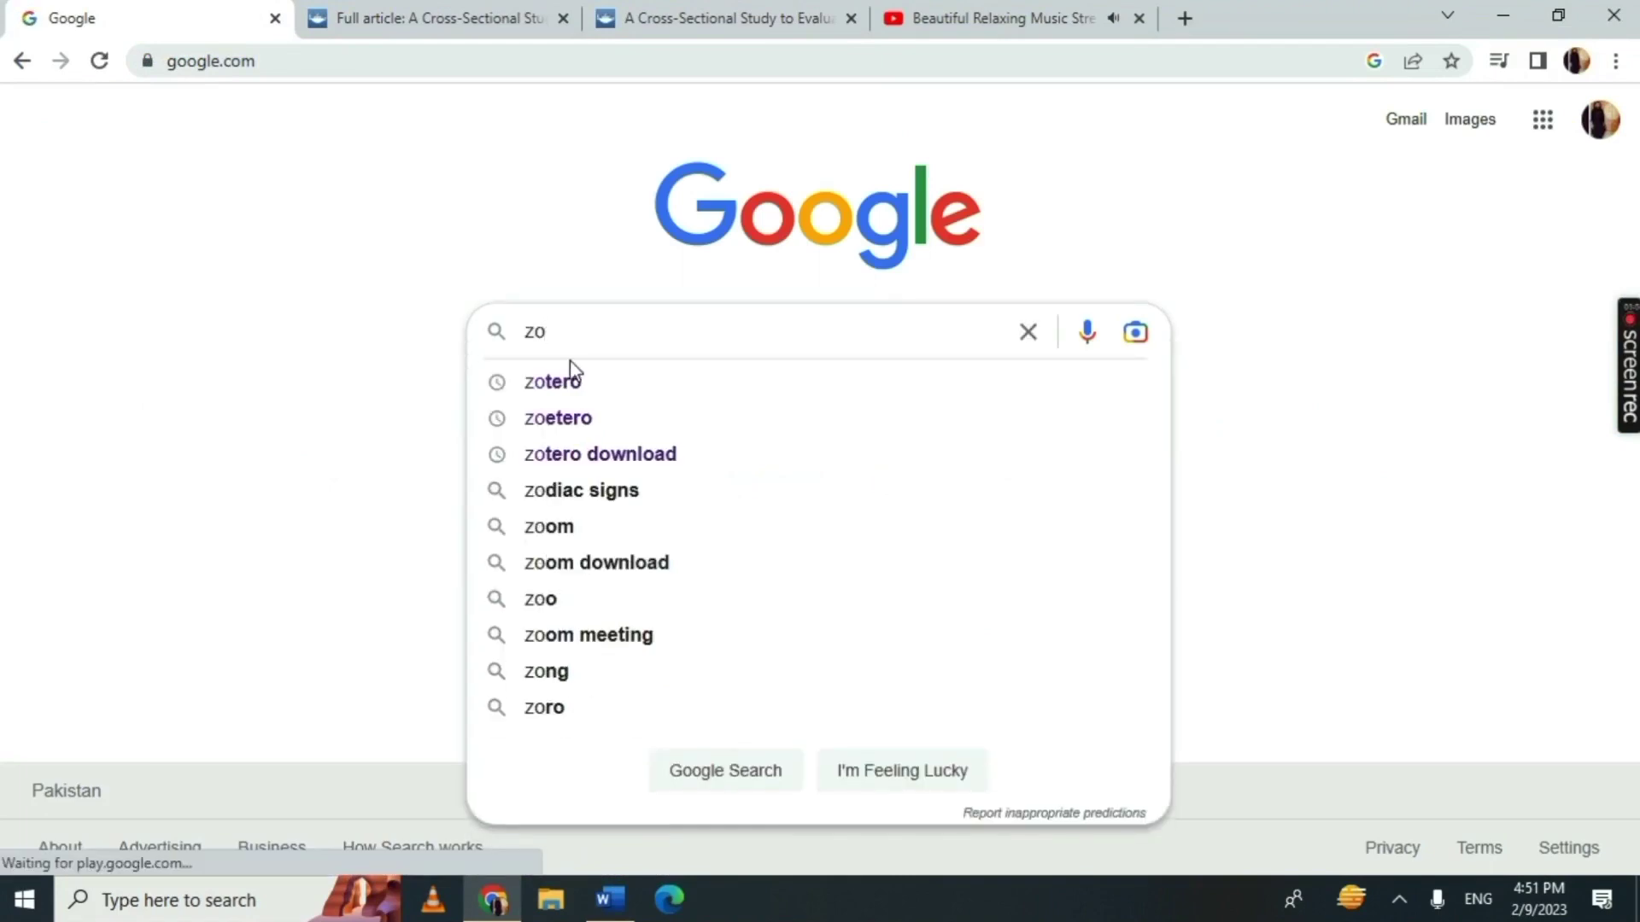
click(571, 381)
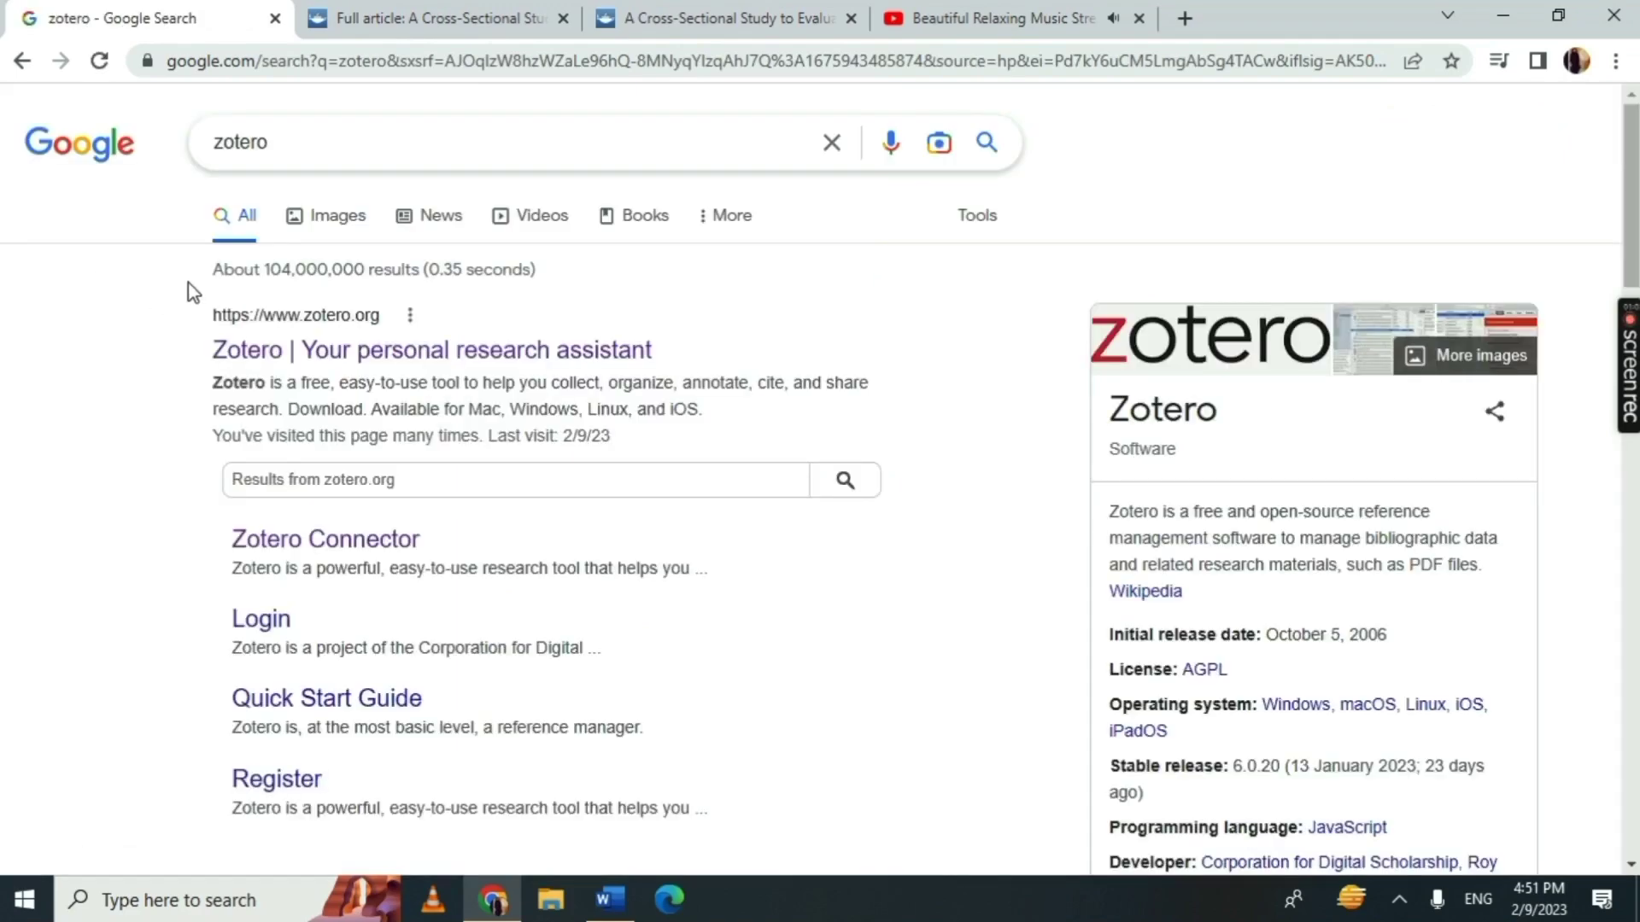
- Open the official Zotero website from the results and download Zotero 6 for Windows
click(522, 358)
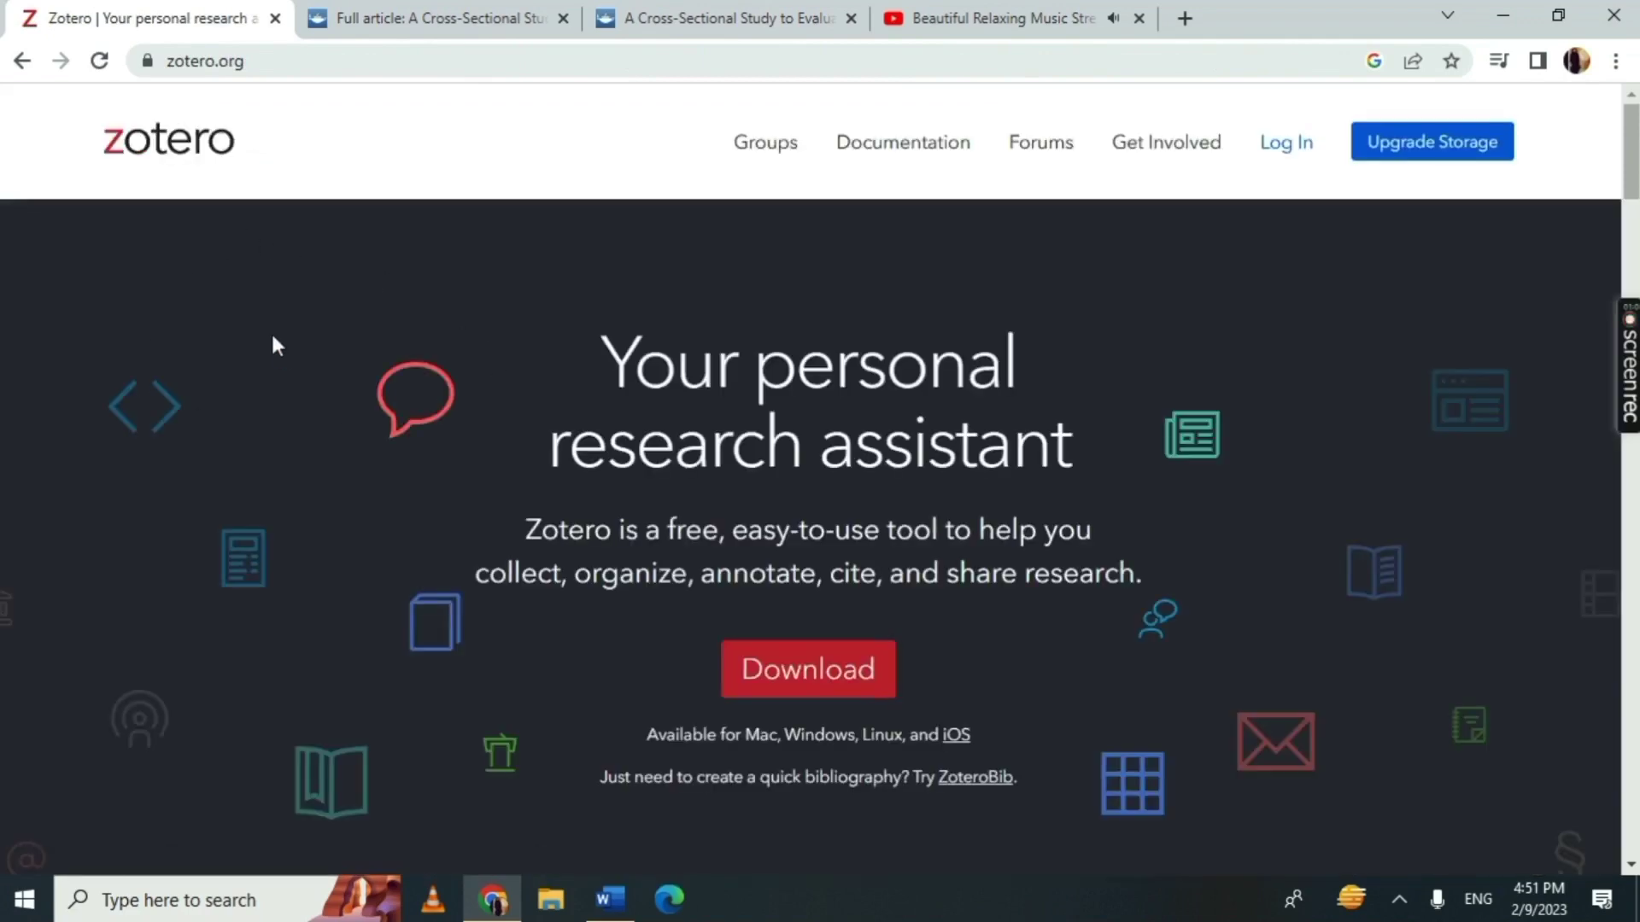
click(771, 683)
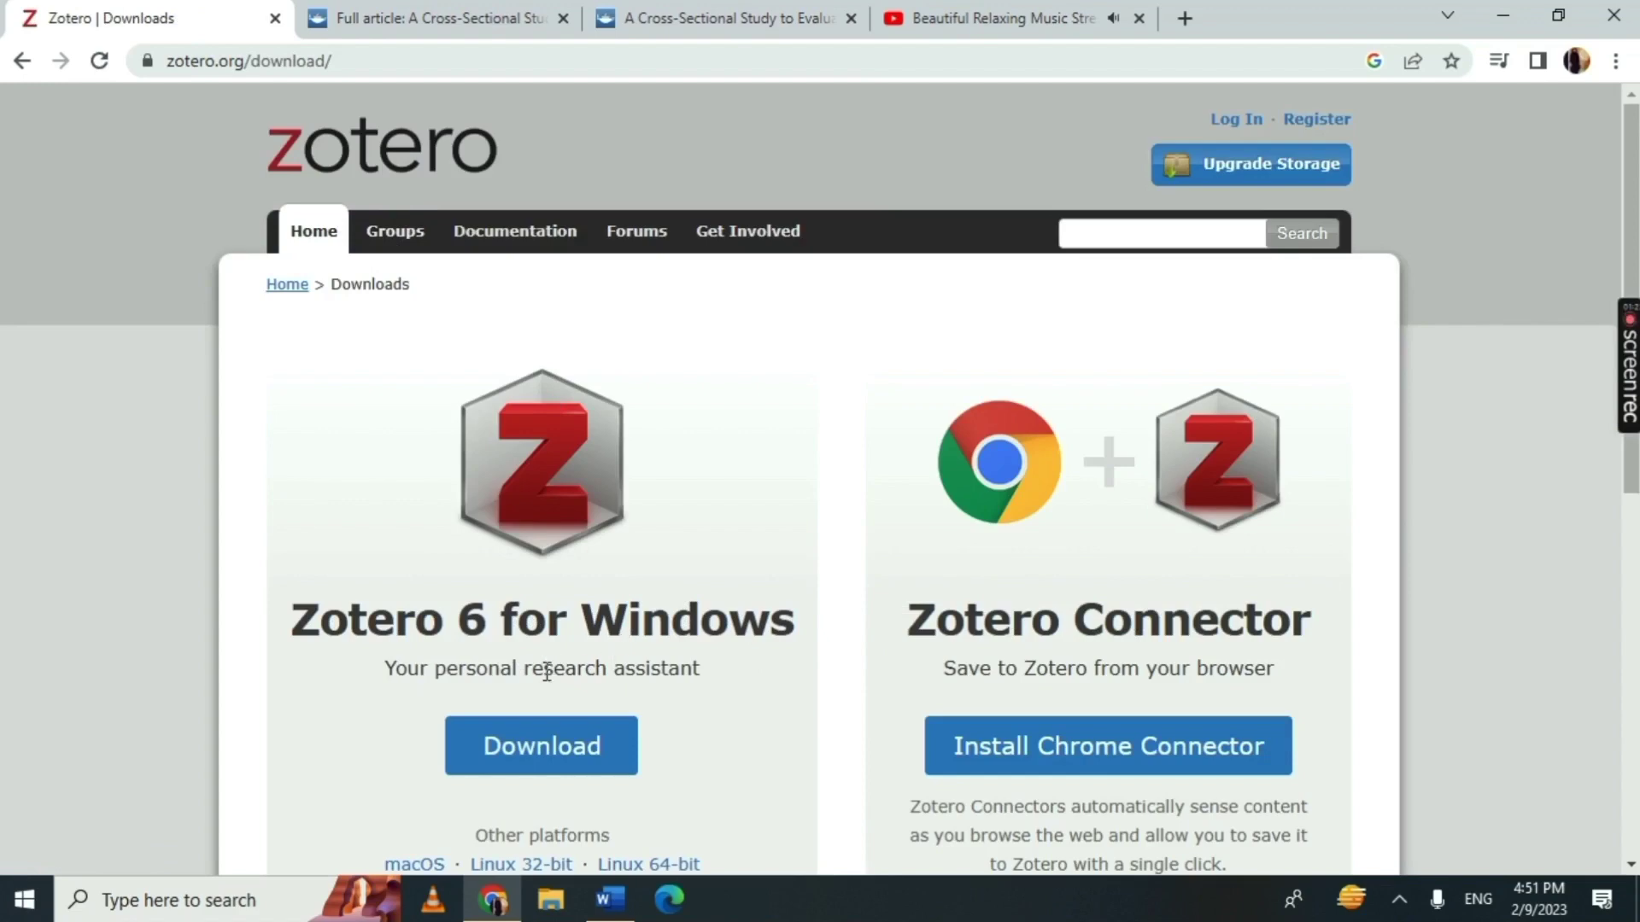
click(538, 750)
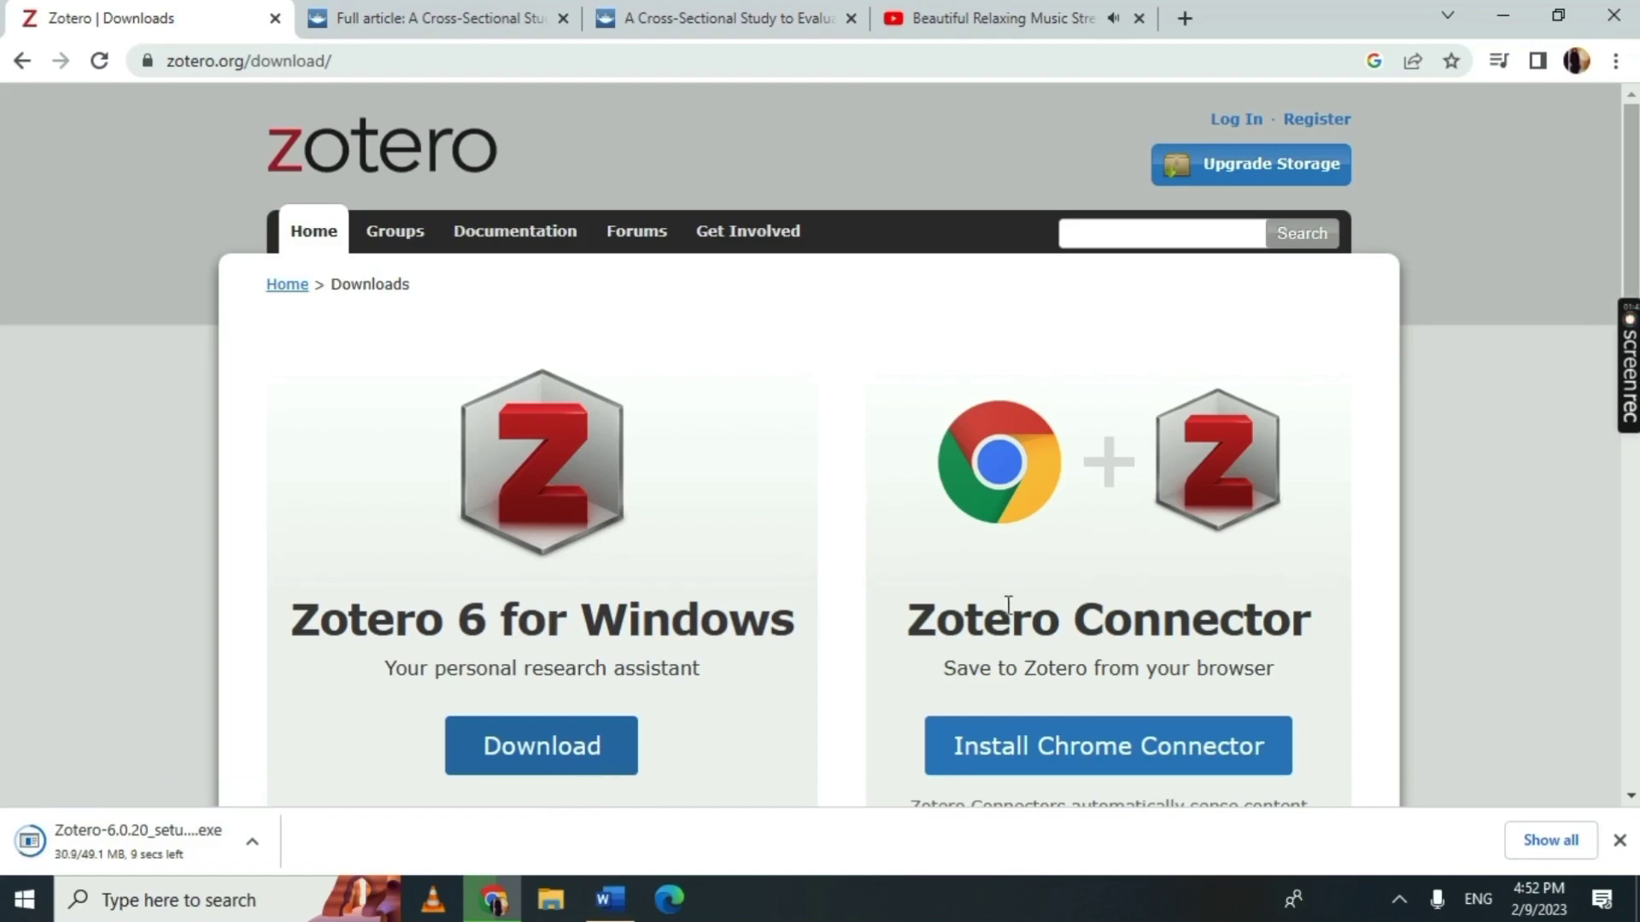
- Add the Zotero Connector extension to Chrome and dismiss its notification
click(1097, 761)
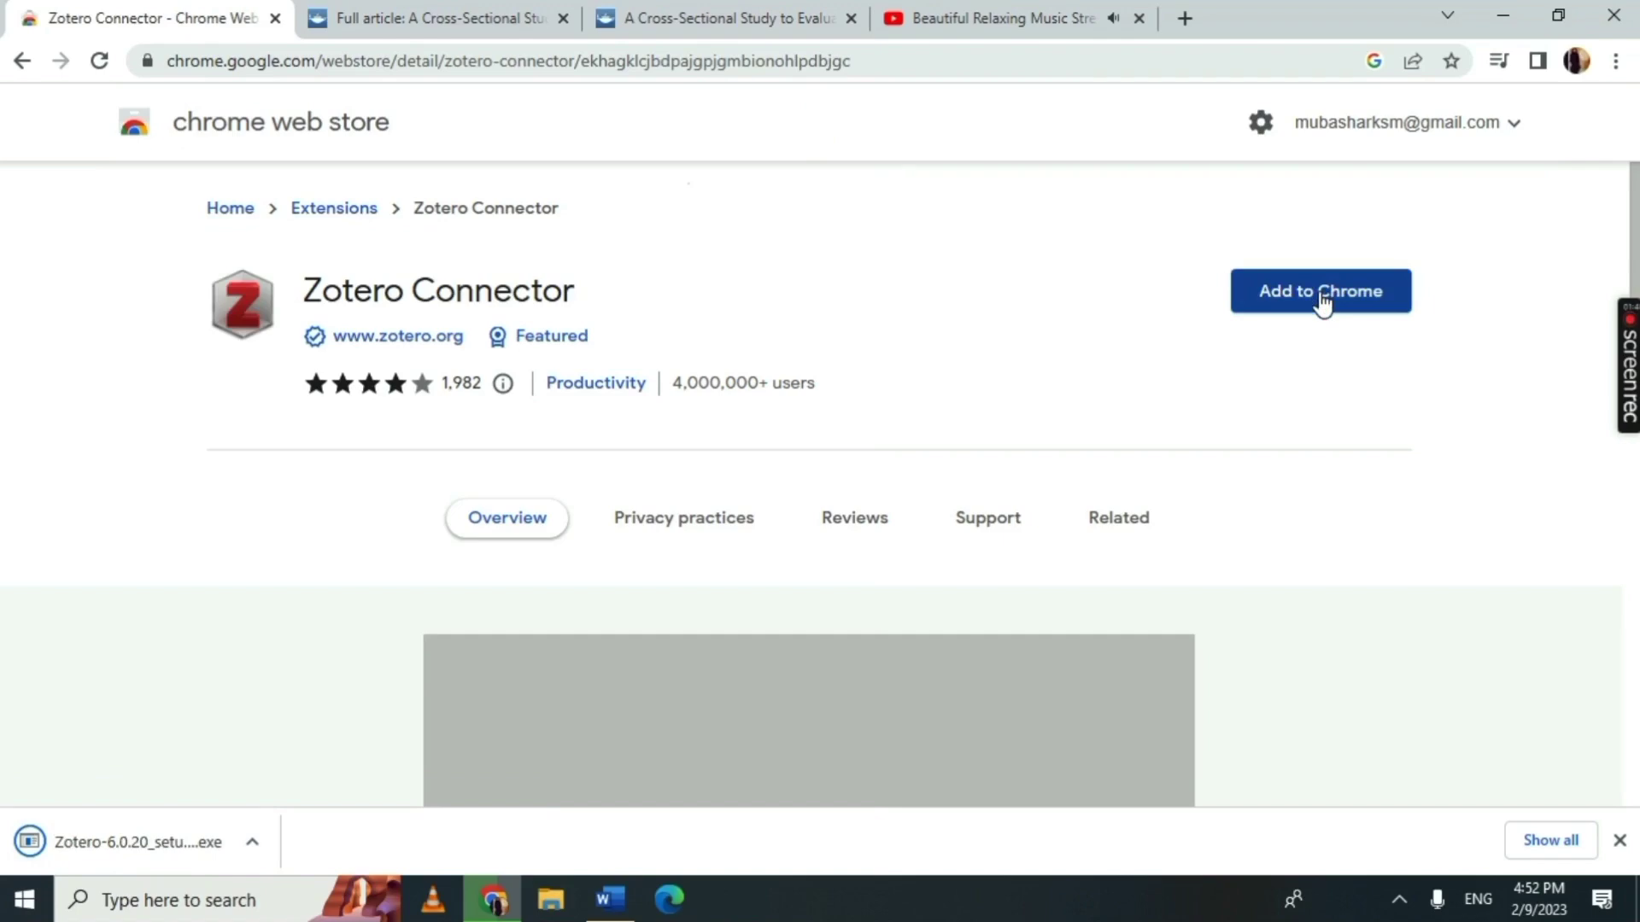
click(1322, 303)
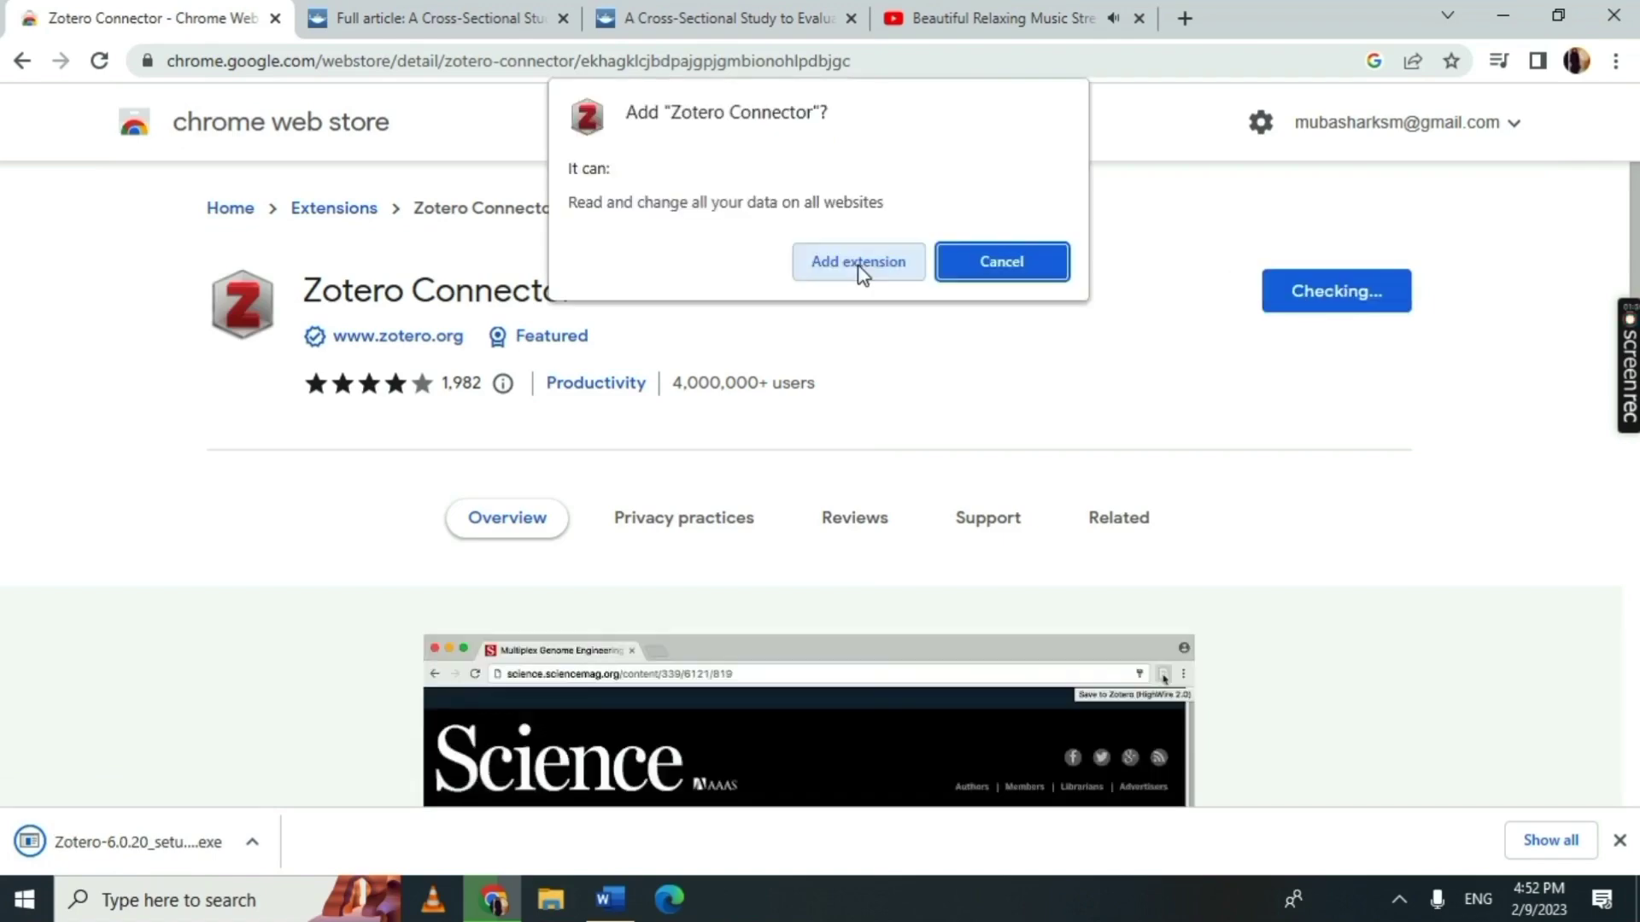
click(858, 261)
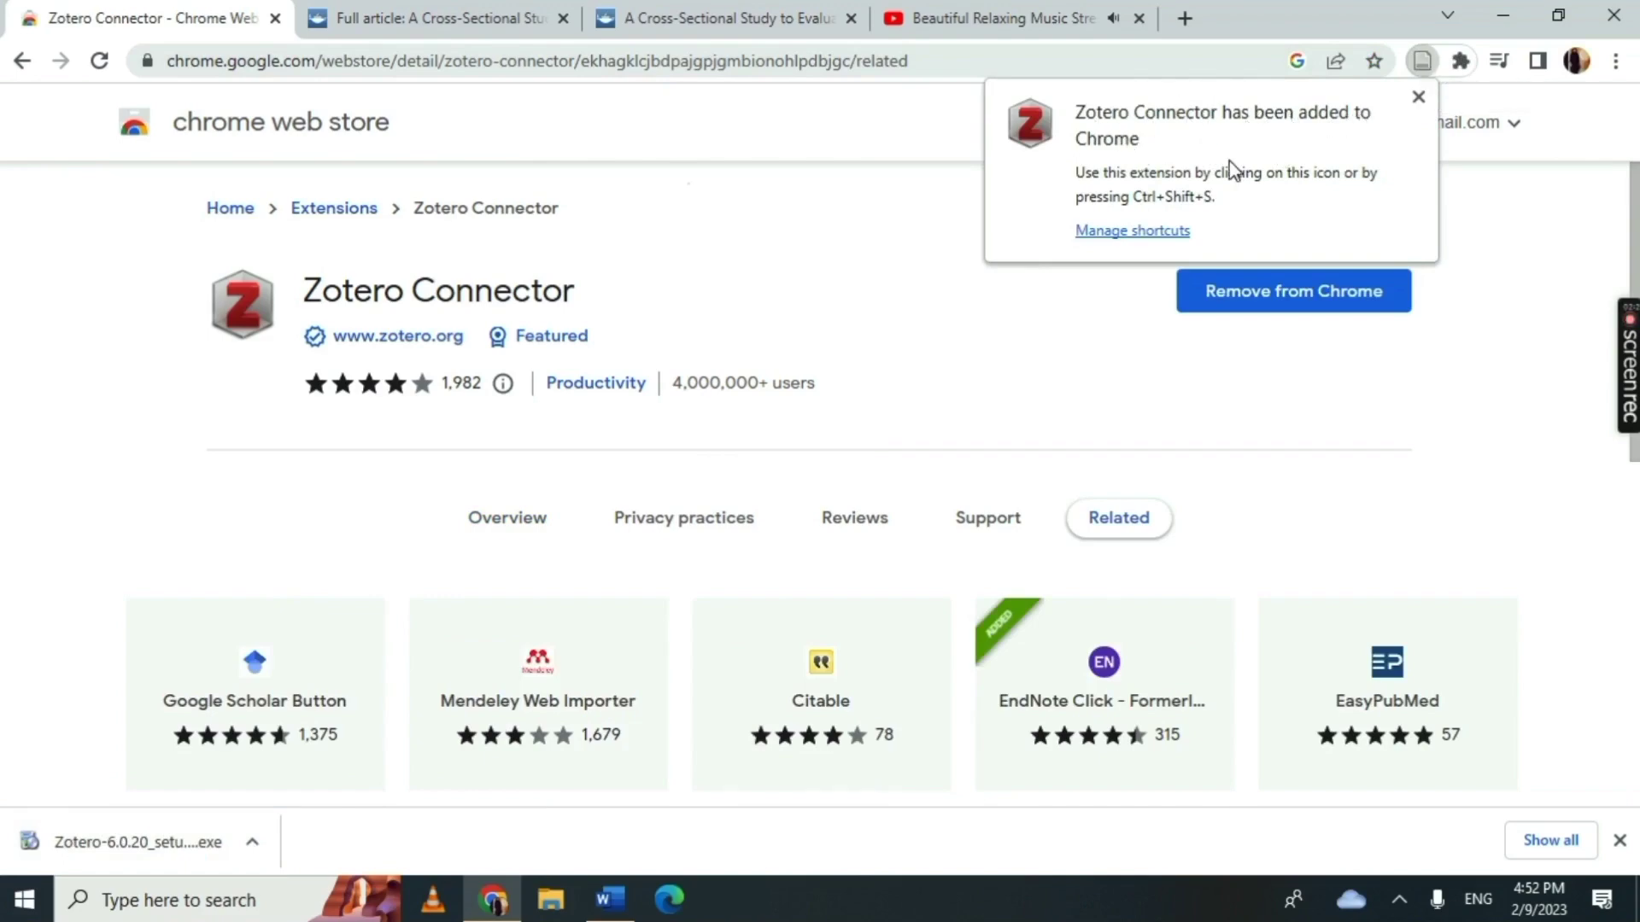
click(879, 192)
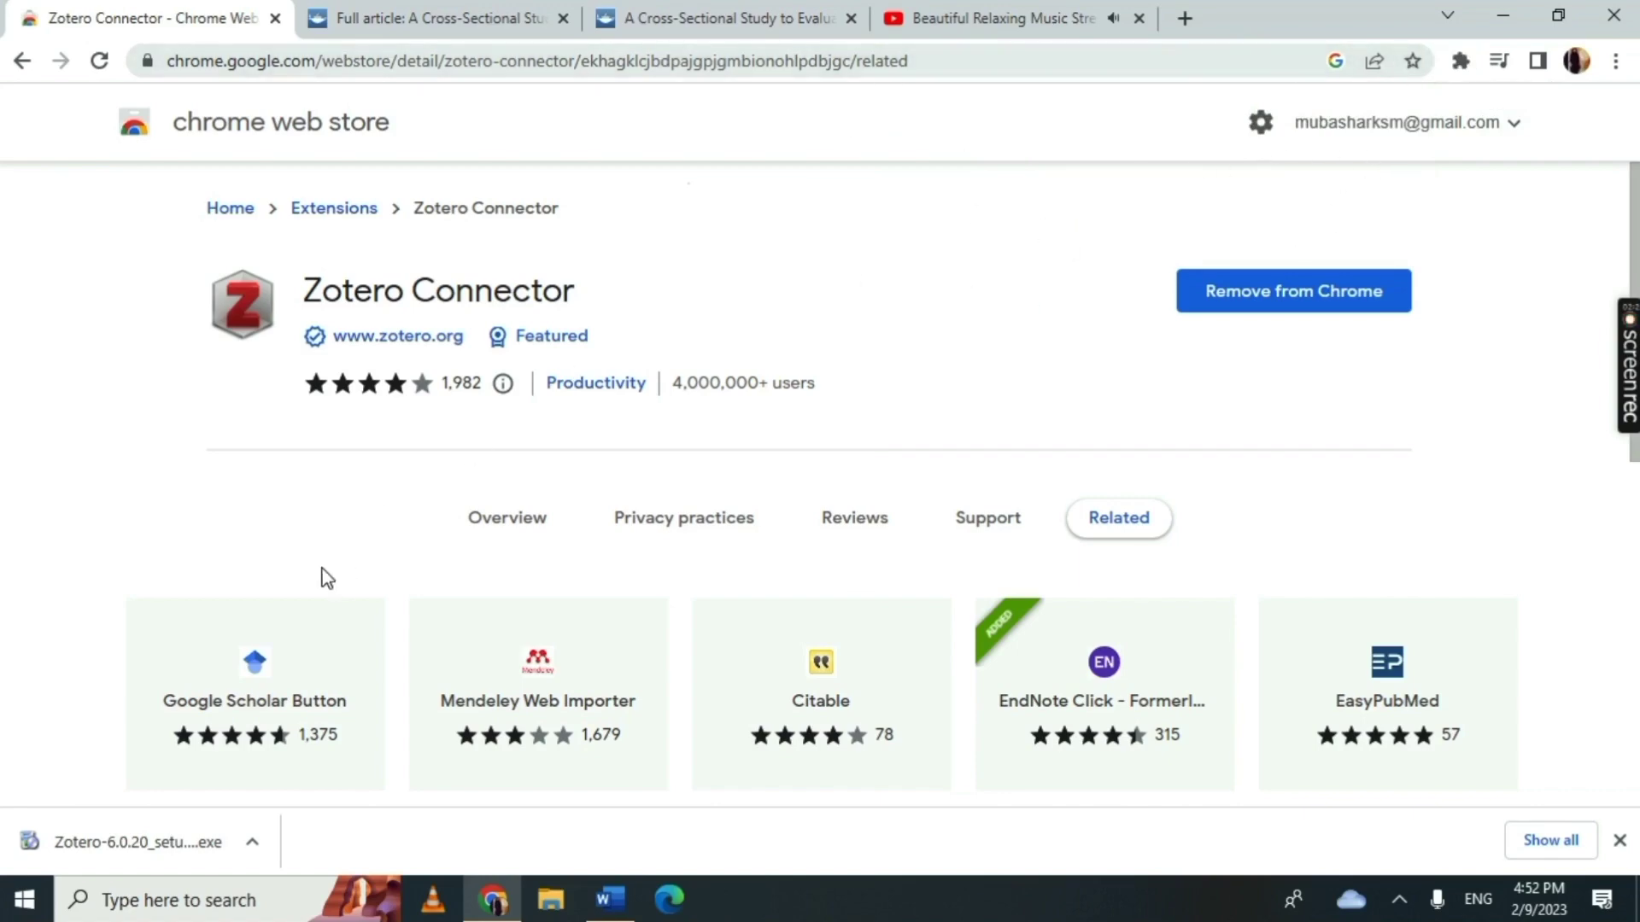
- Run the downloaded Zotero installer through its setup wizard with the default options, launch Zotero and close its window
click(99, 848)
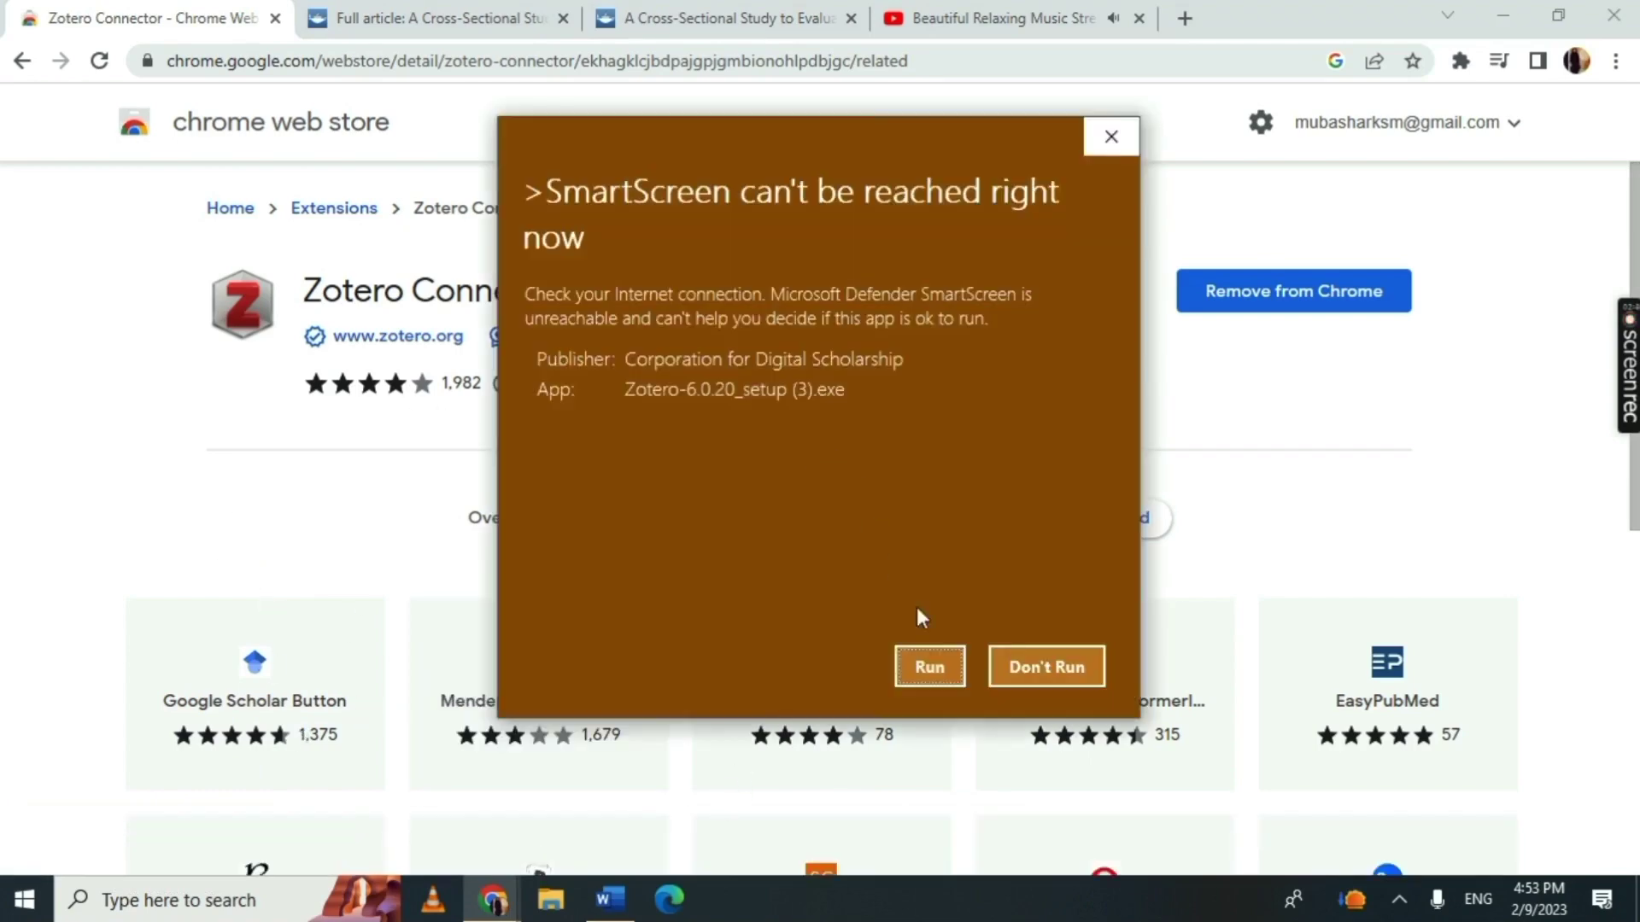
click(931, 671)
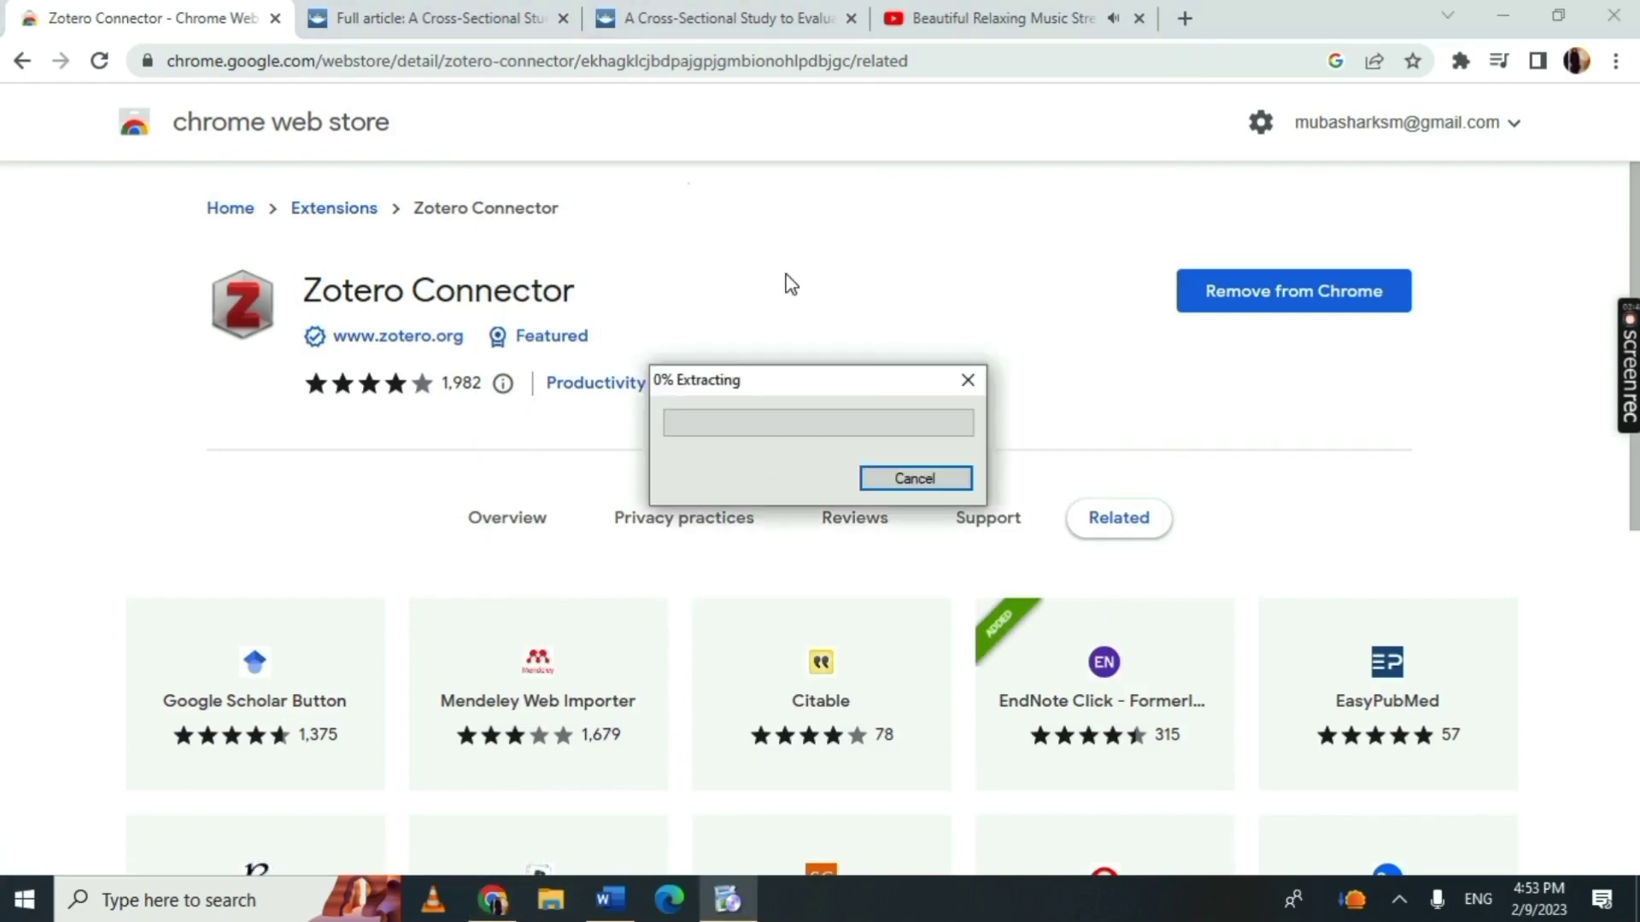
click(1510, 17)
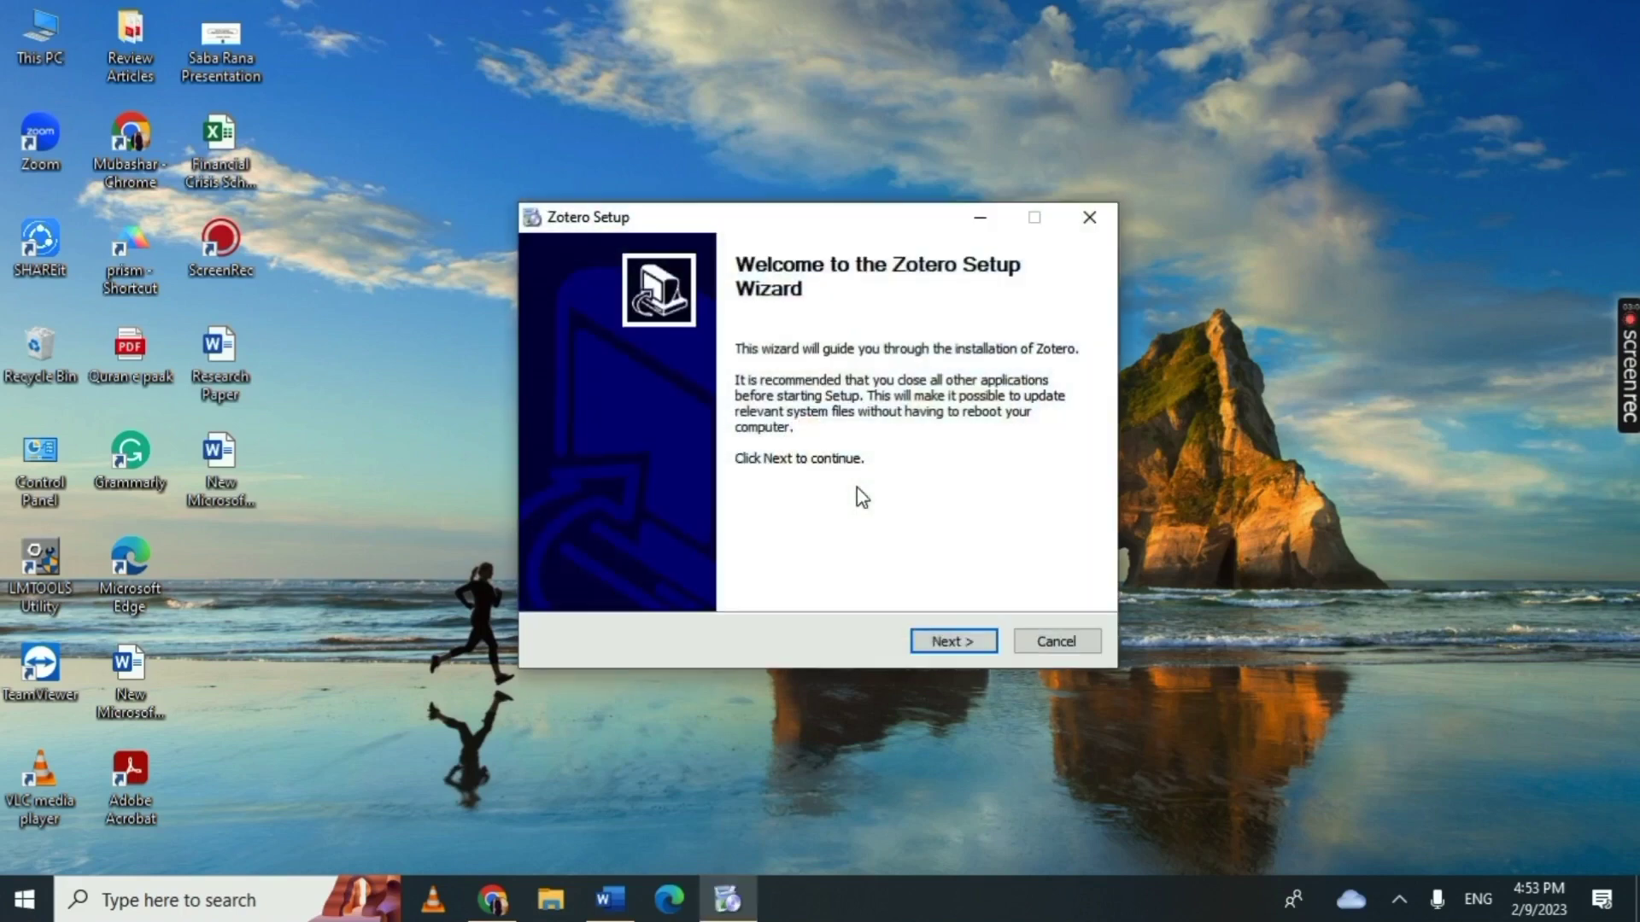
click(942, 646)
click(947, 647)
click(951, 647)
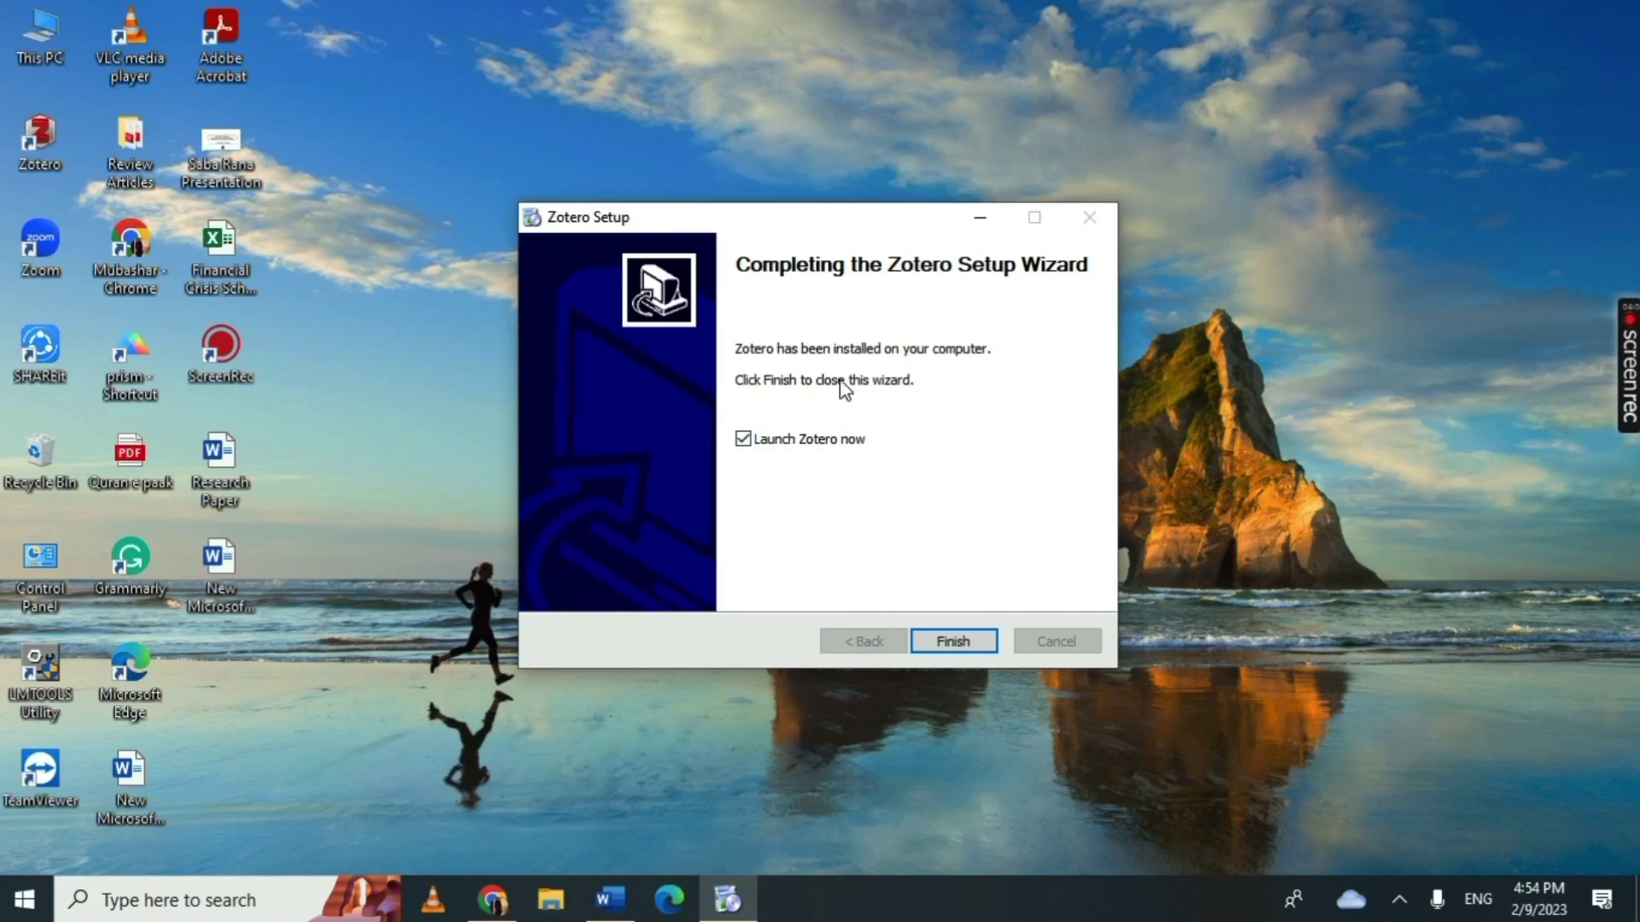
click(943, 641)
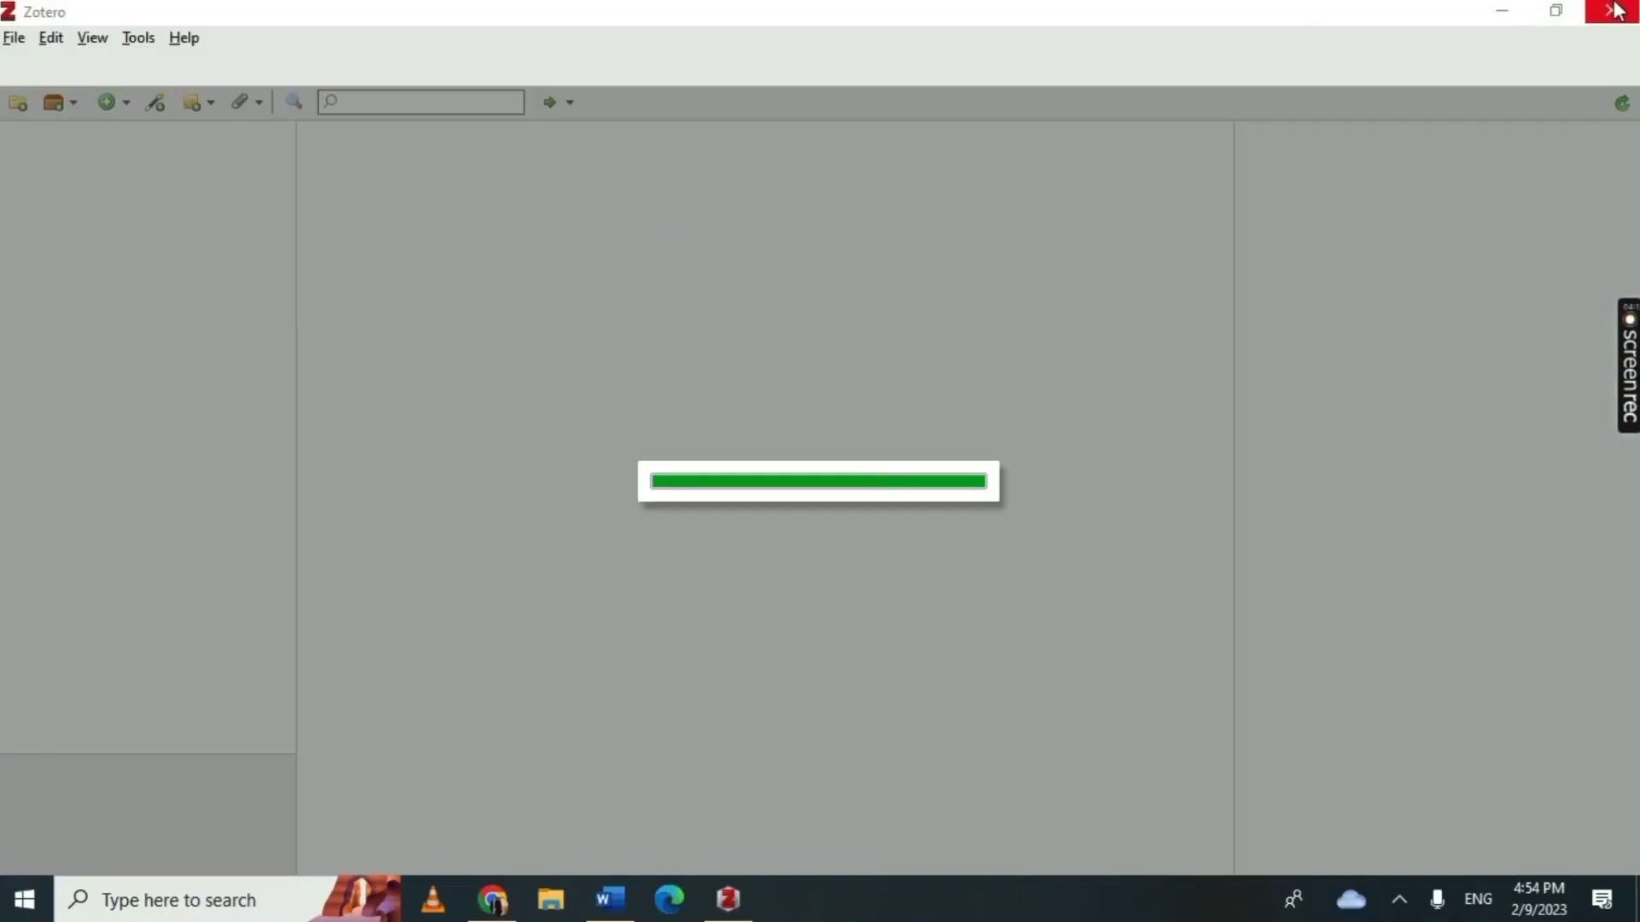
click(1616, 10)
click(888, 580)
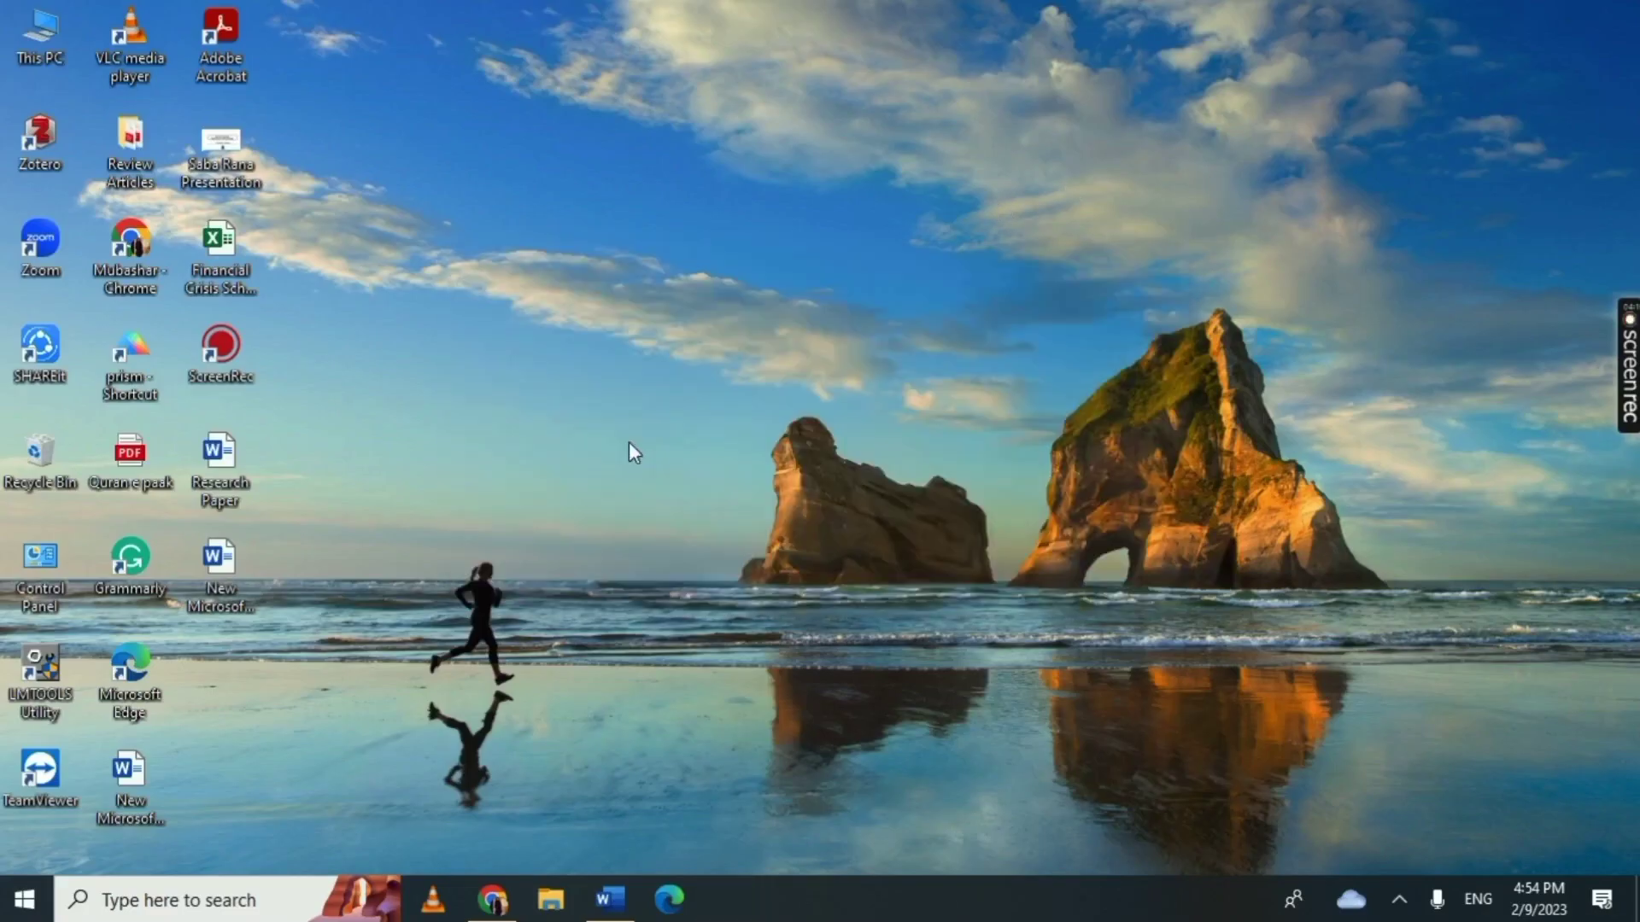
click(492, 898)
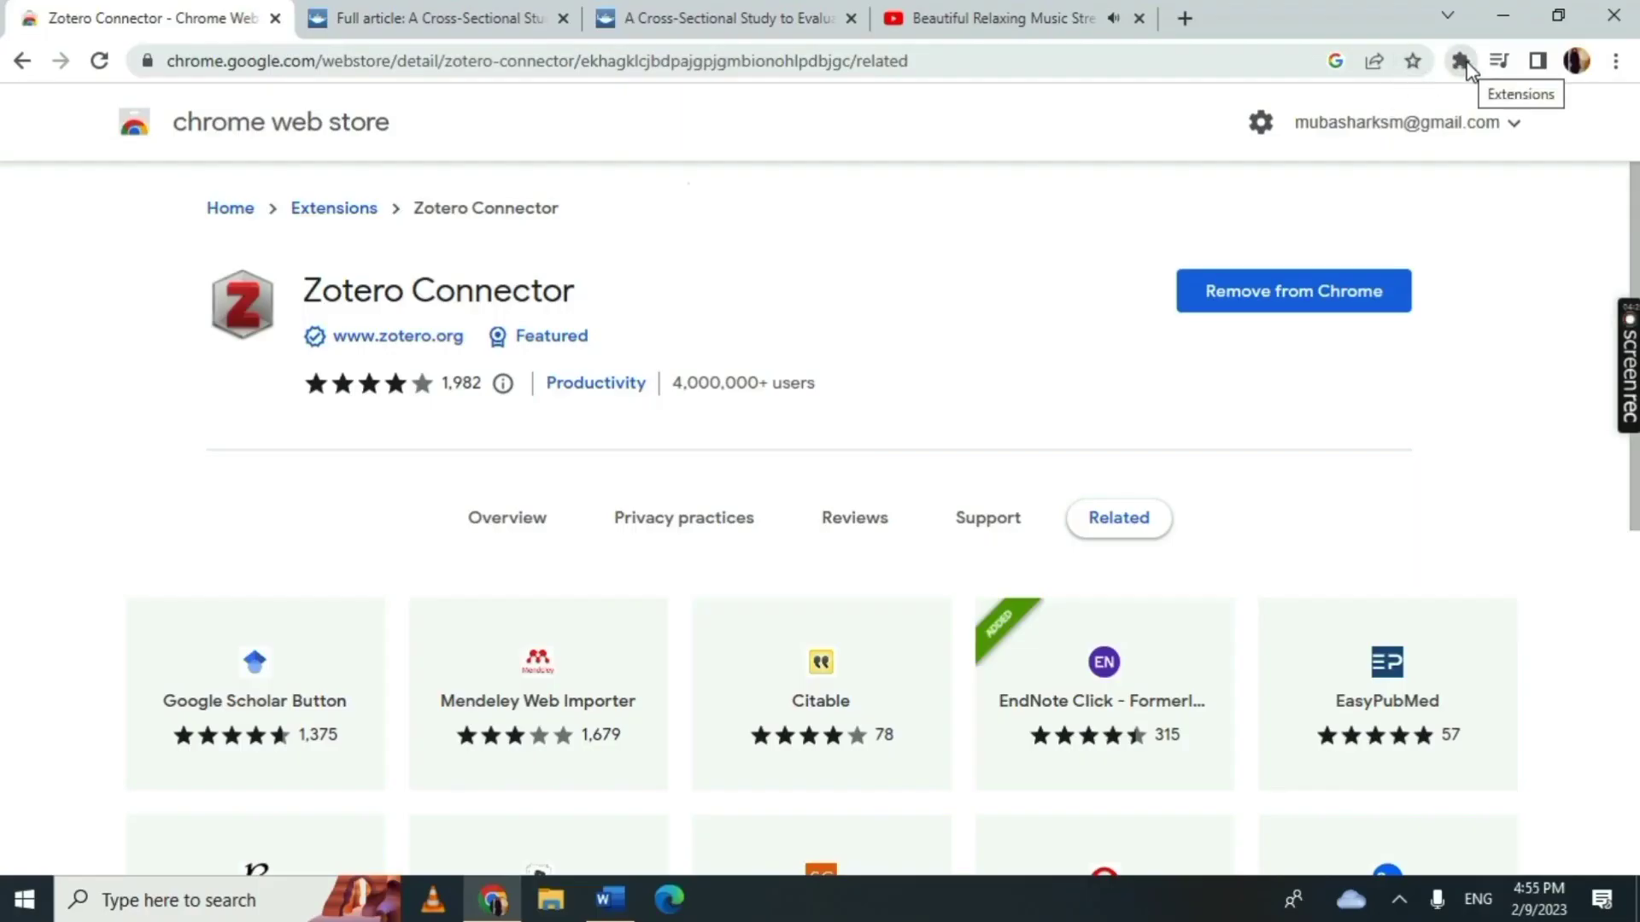
click(1502, 16)
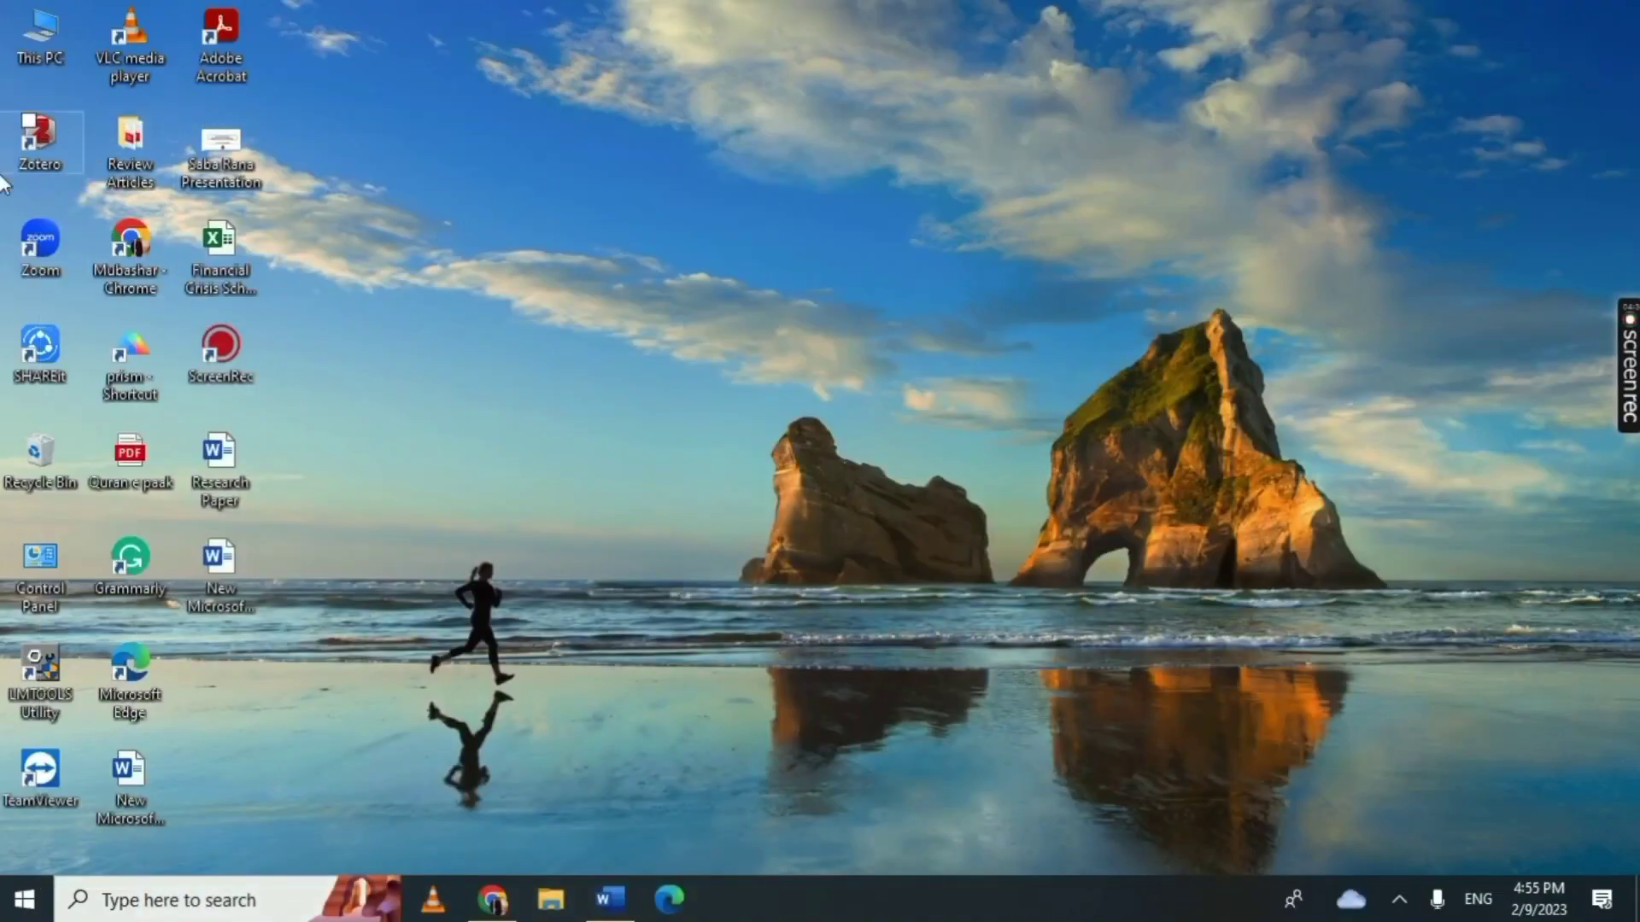
click(492, 899)
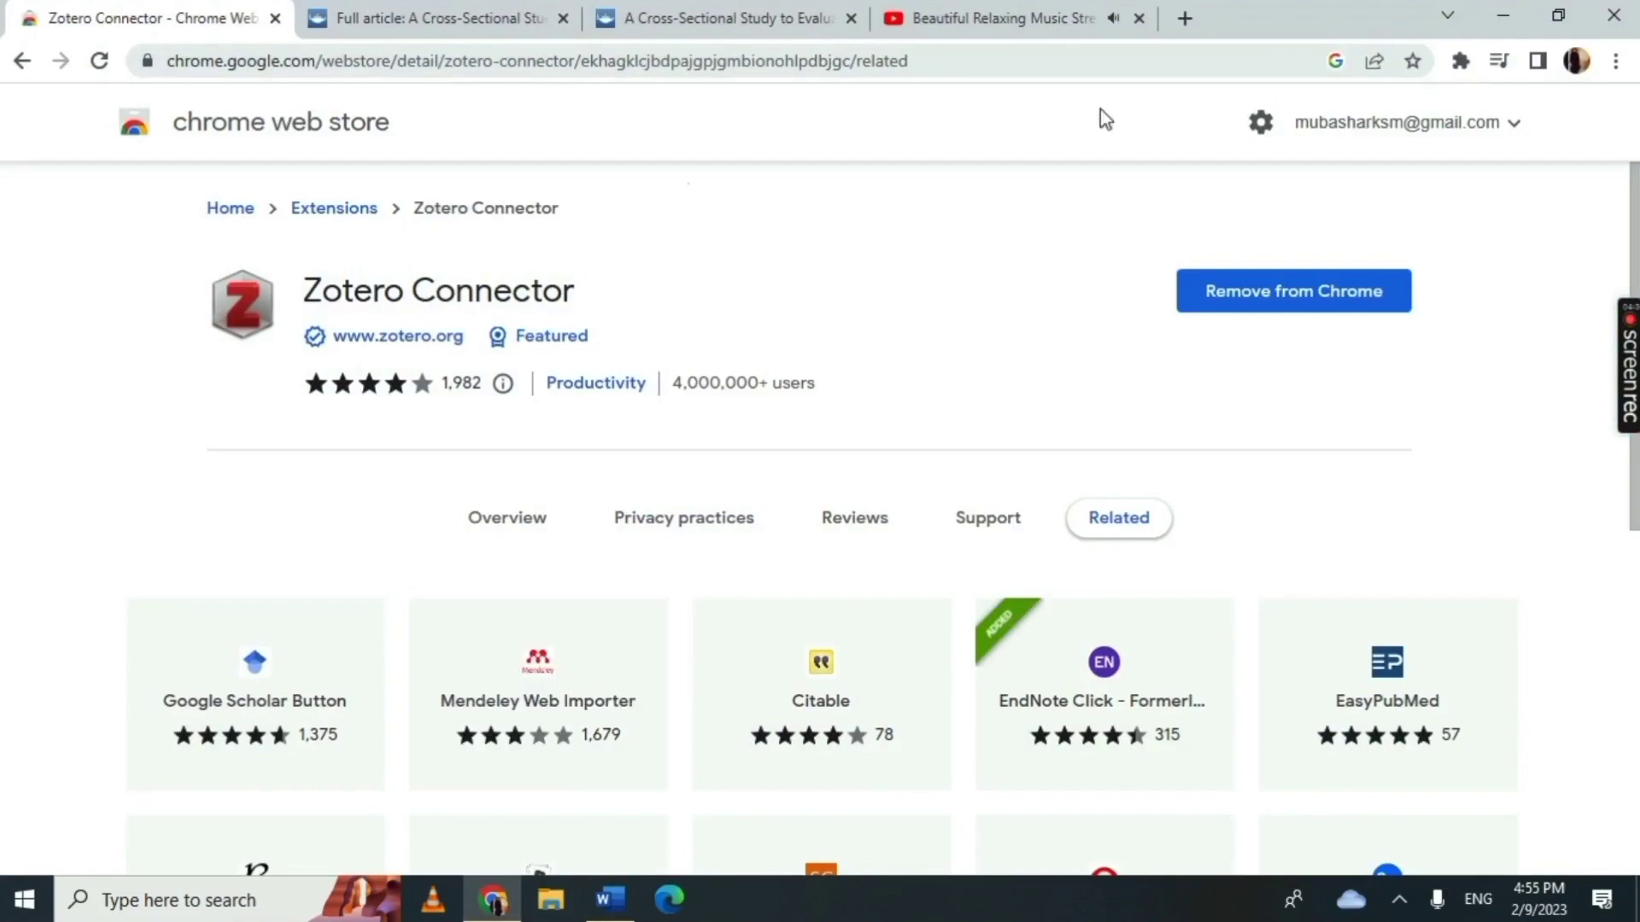
click(1505, 17)
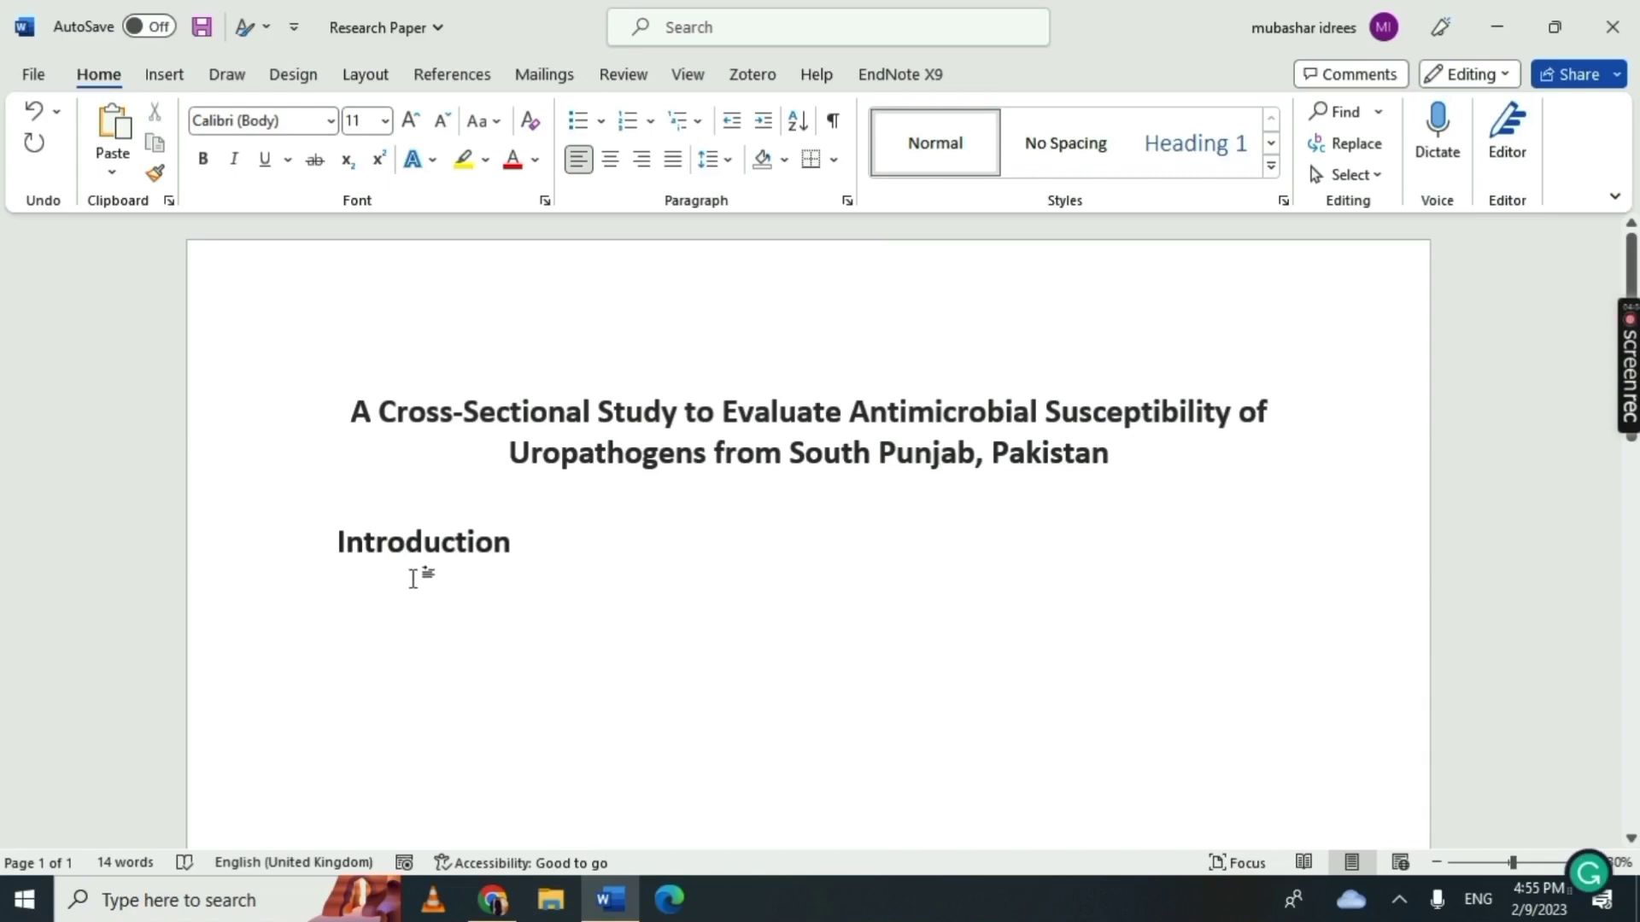
- Open the full article on tandfonline.com in Chrome and find the Introduction passage on risk factors for UTIs
click(494, 898)
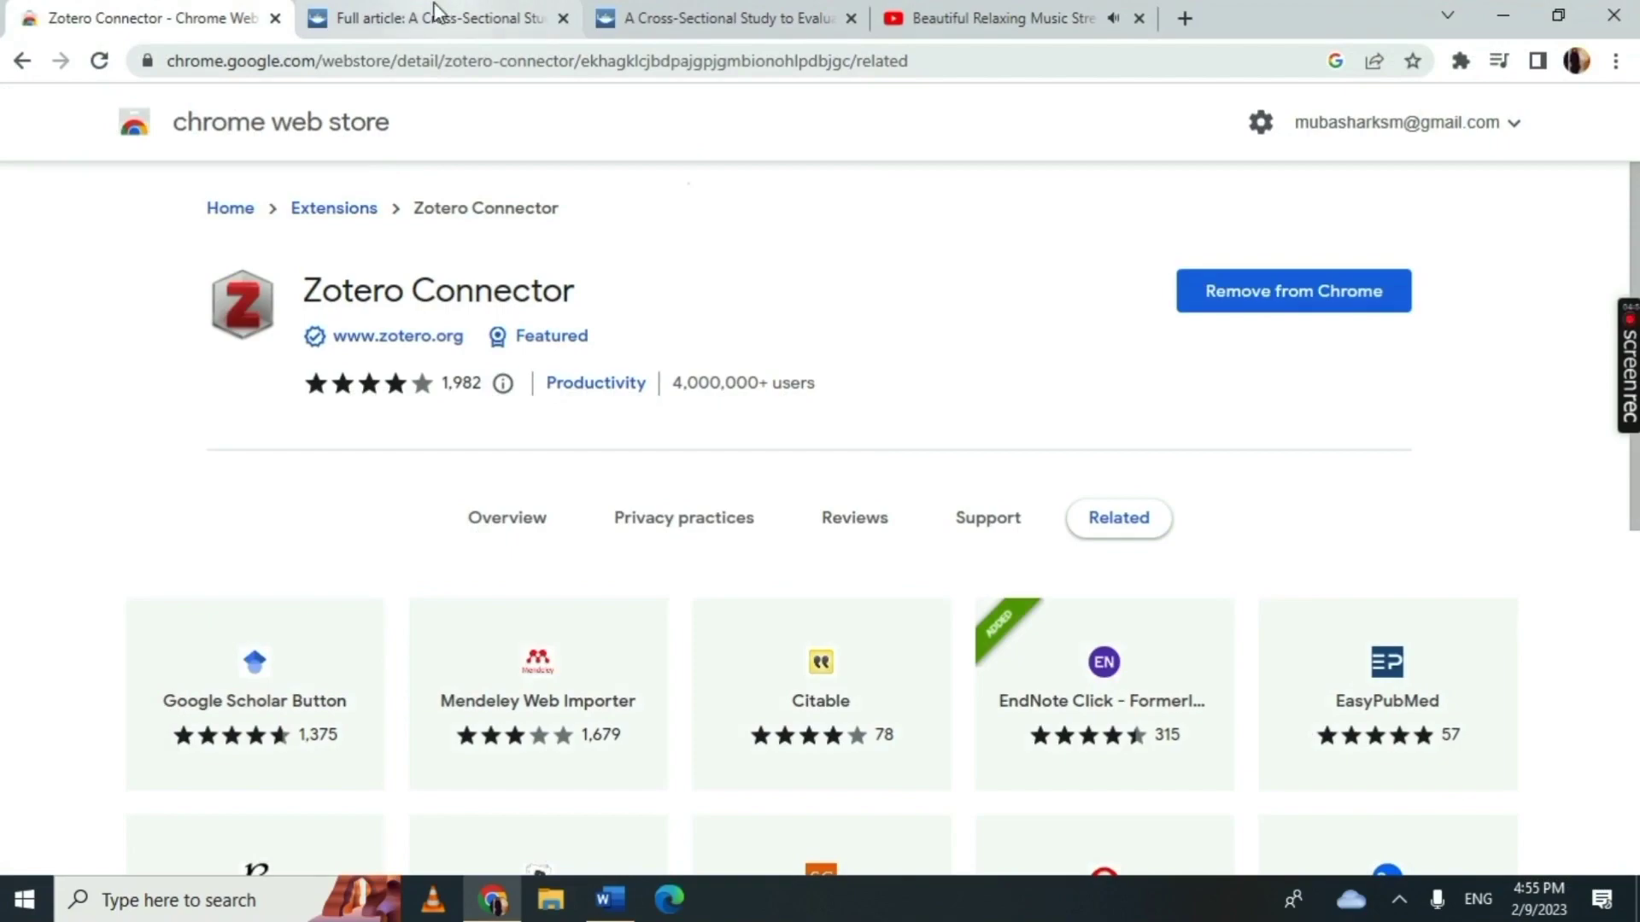
click(436, 12)
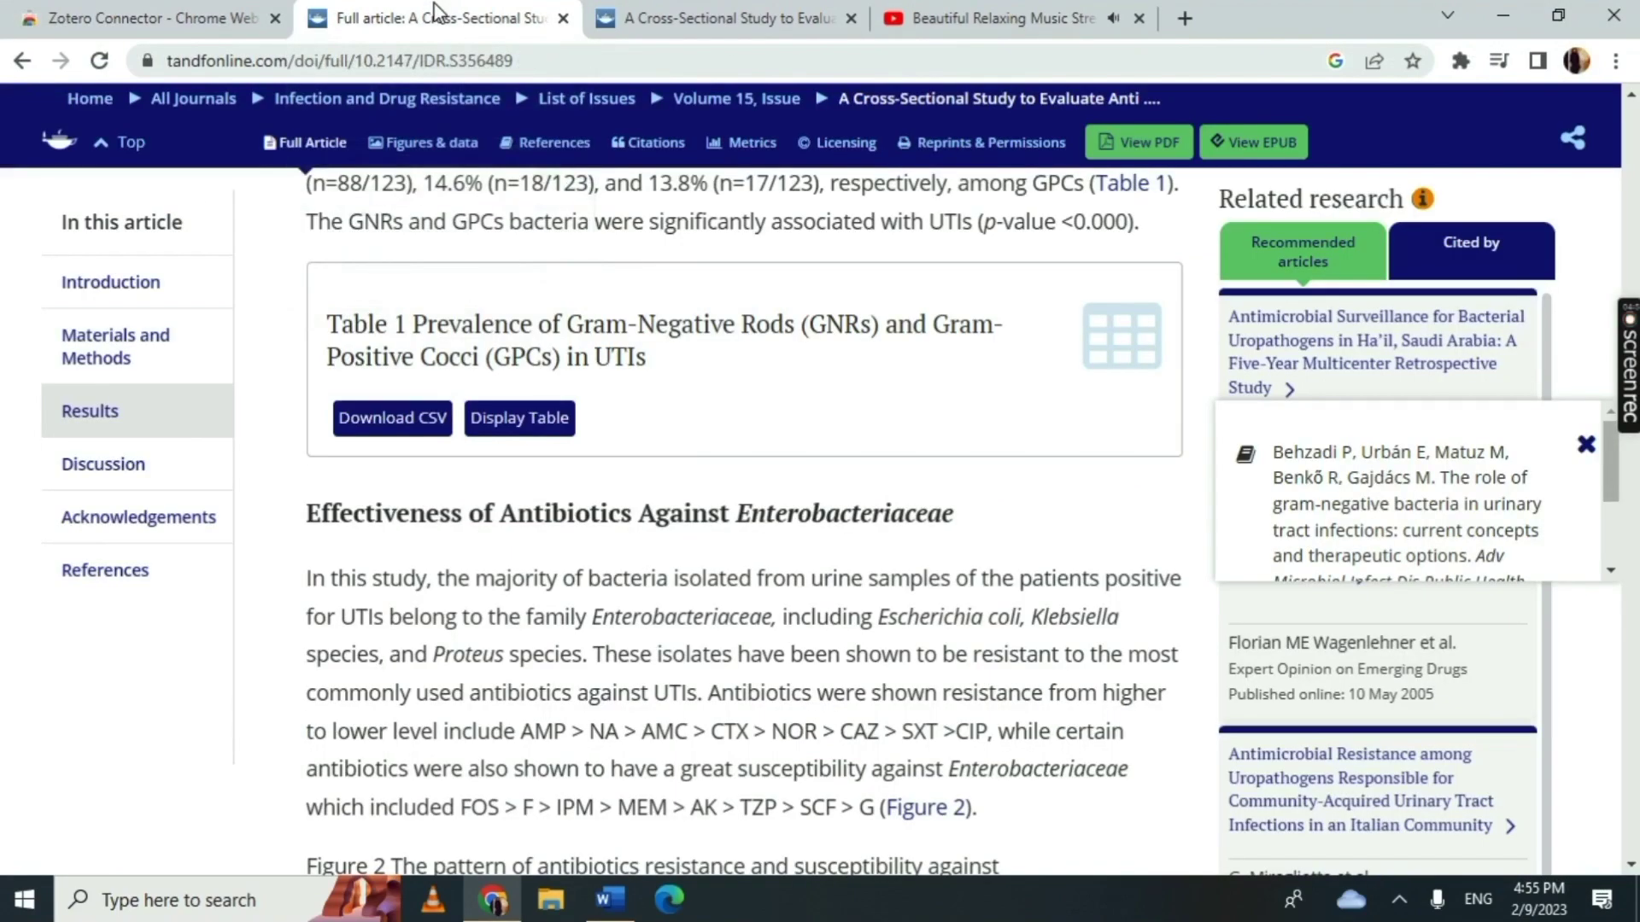
scroll(741, 521, up, 15)
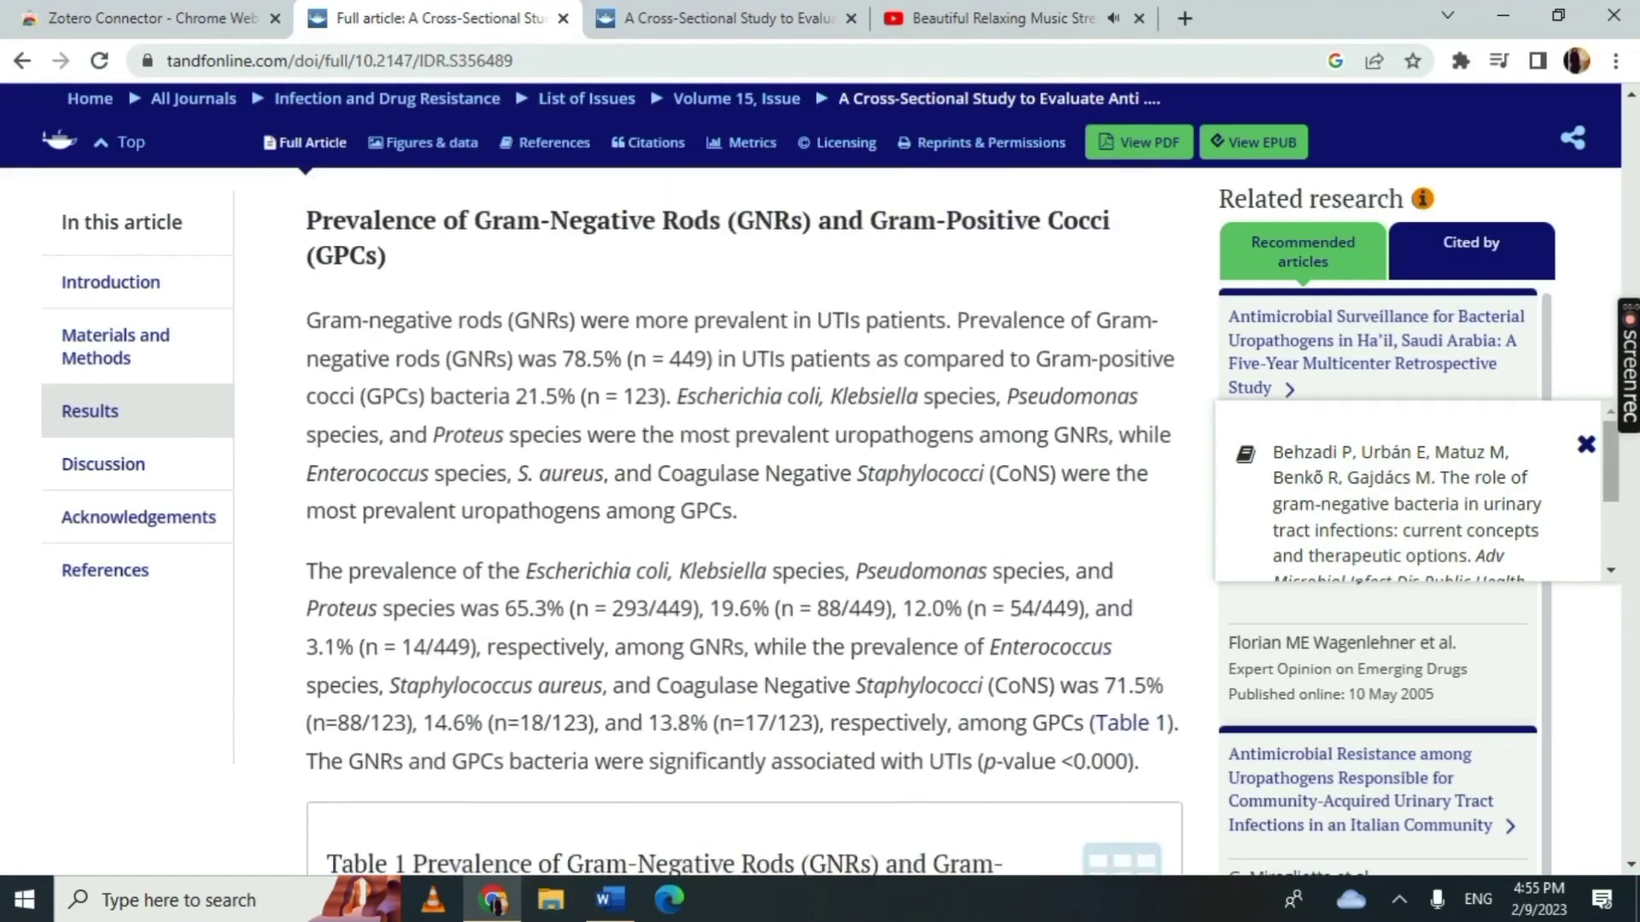
scroll(721, 421, up, 15)
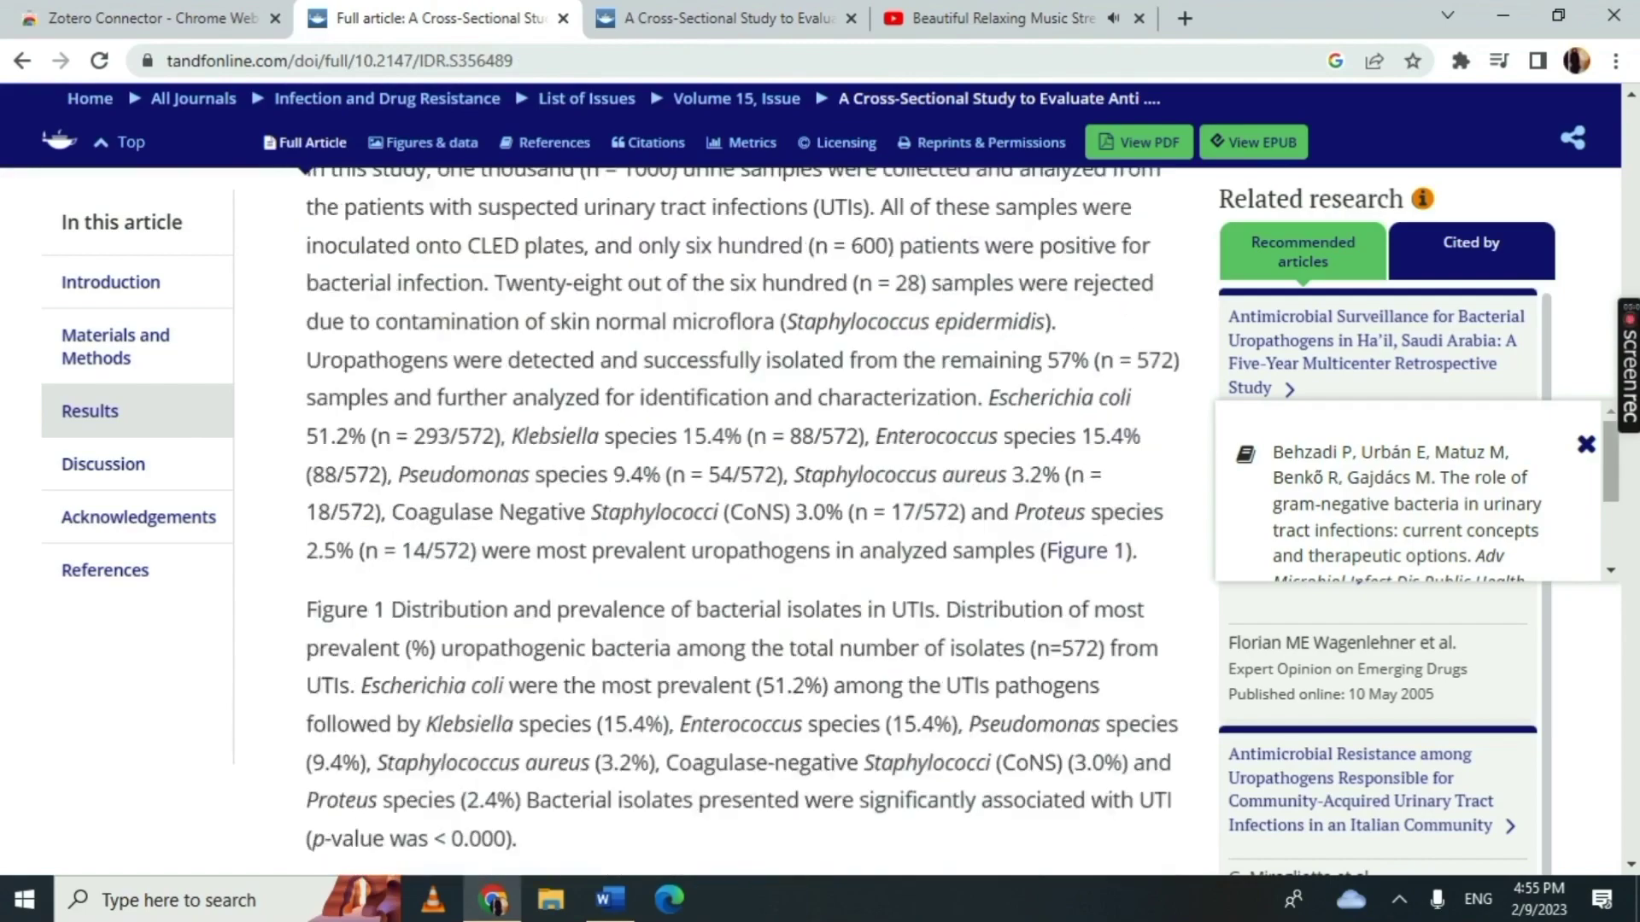
scroll(742, 521, up, 15)
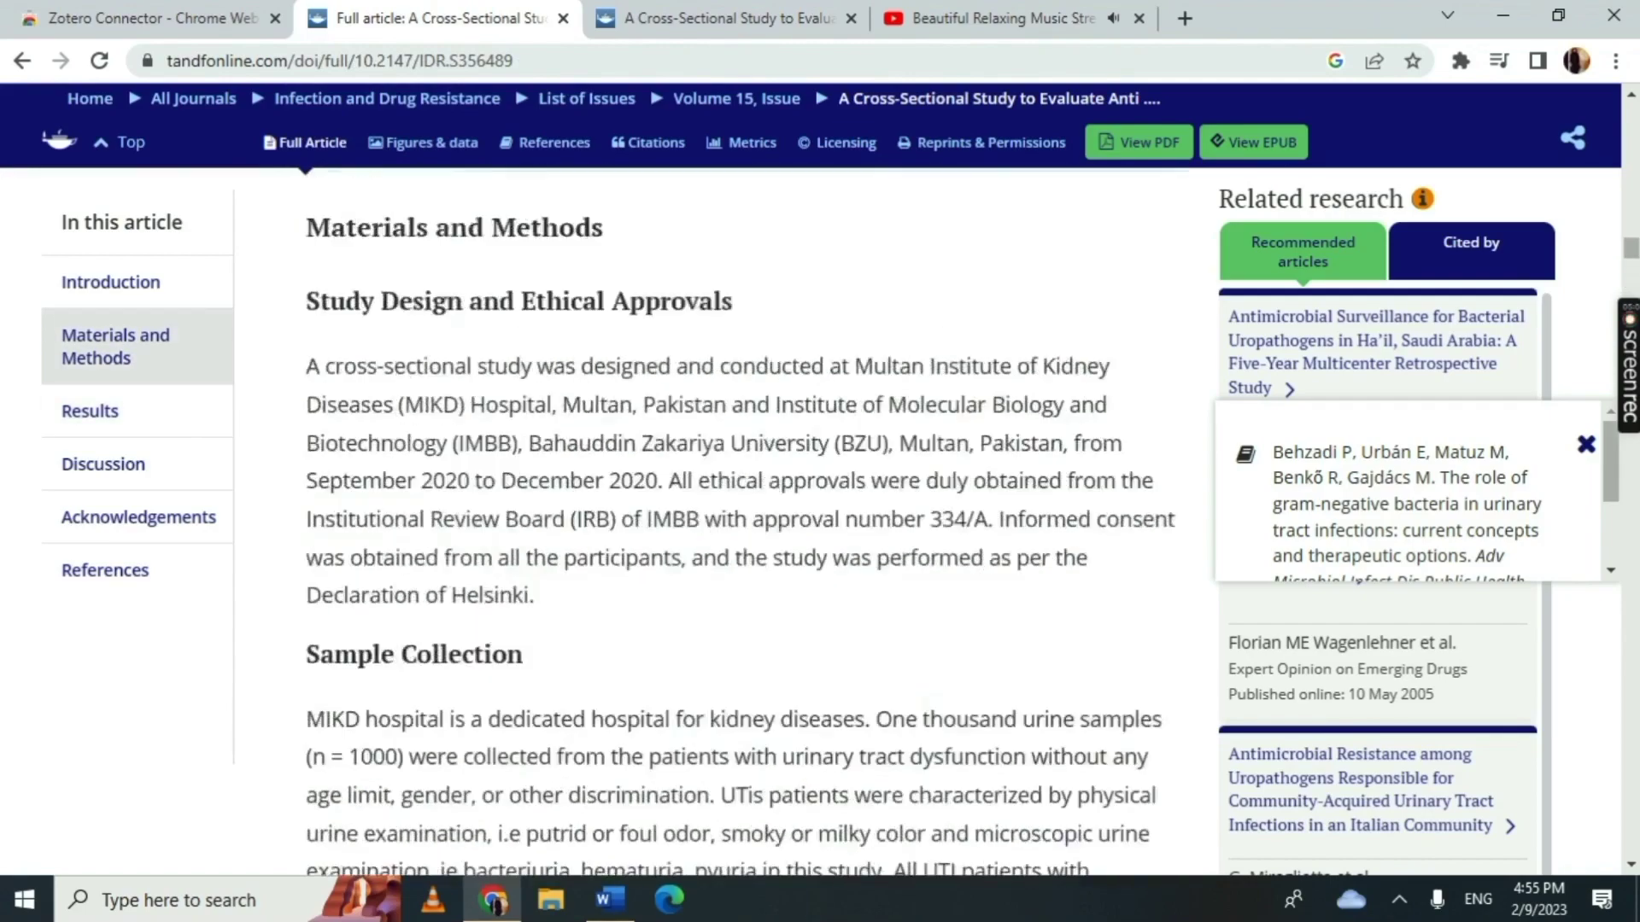
scroll(741, 521, up, 5)
scroll(741, 521, down, 5)
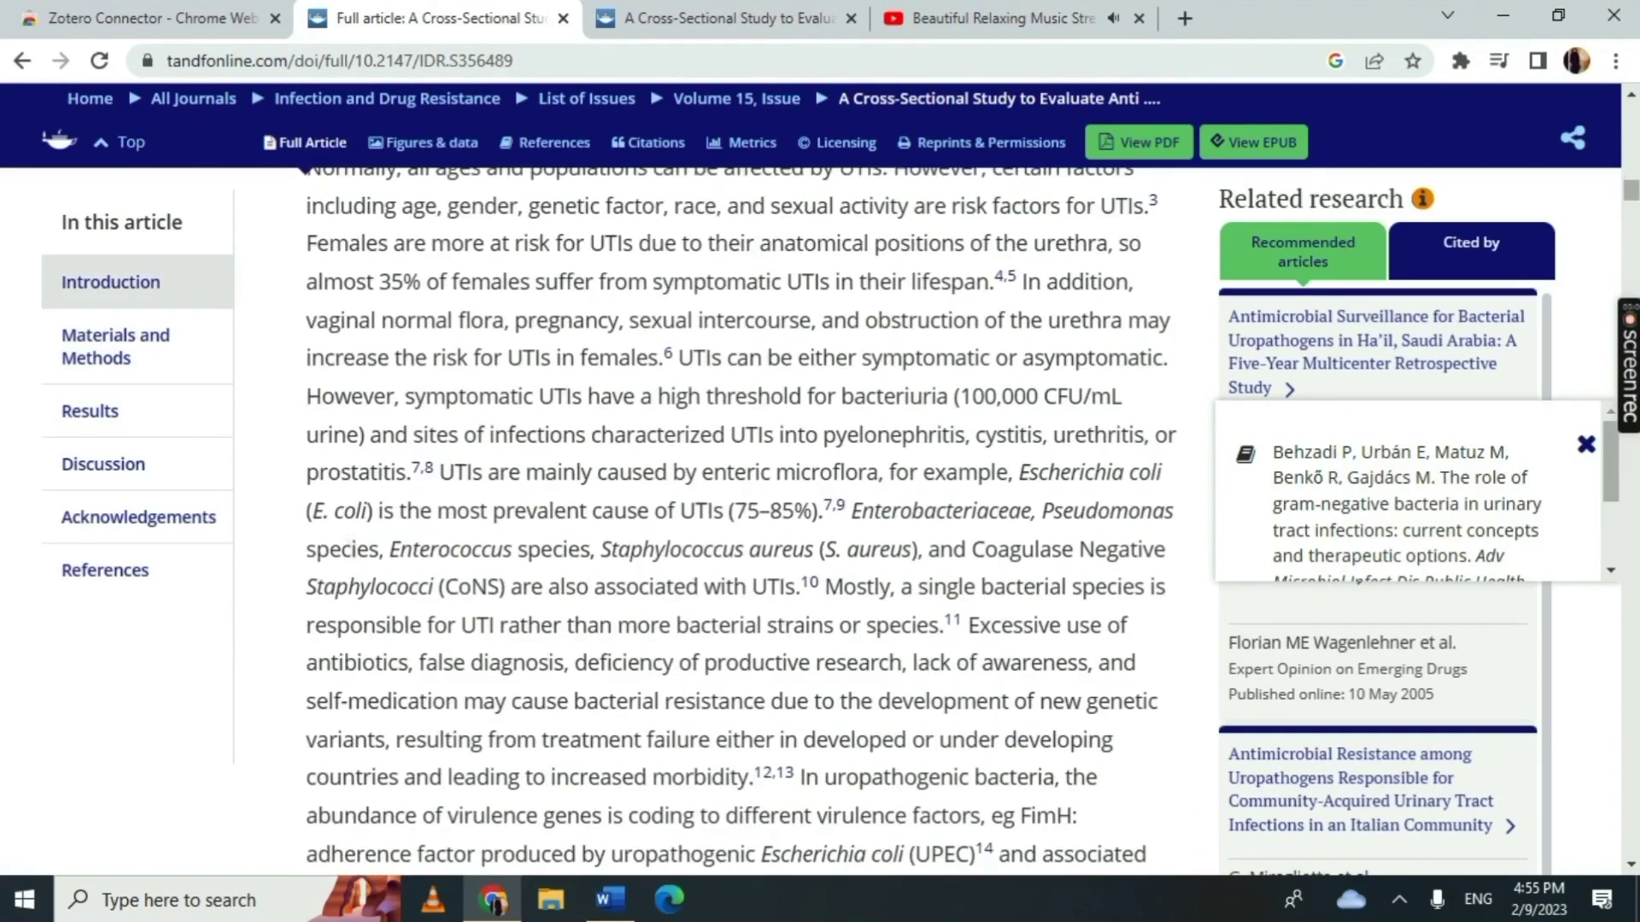
scroll(363, 731, up, 1)
scroll(363, 731, down, 2)
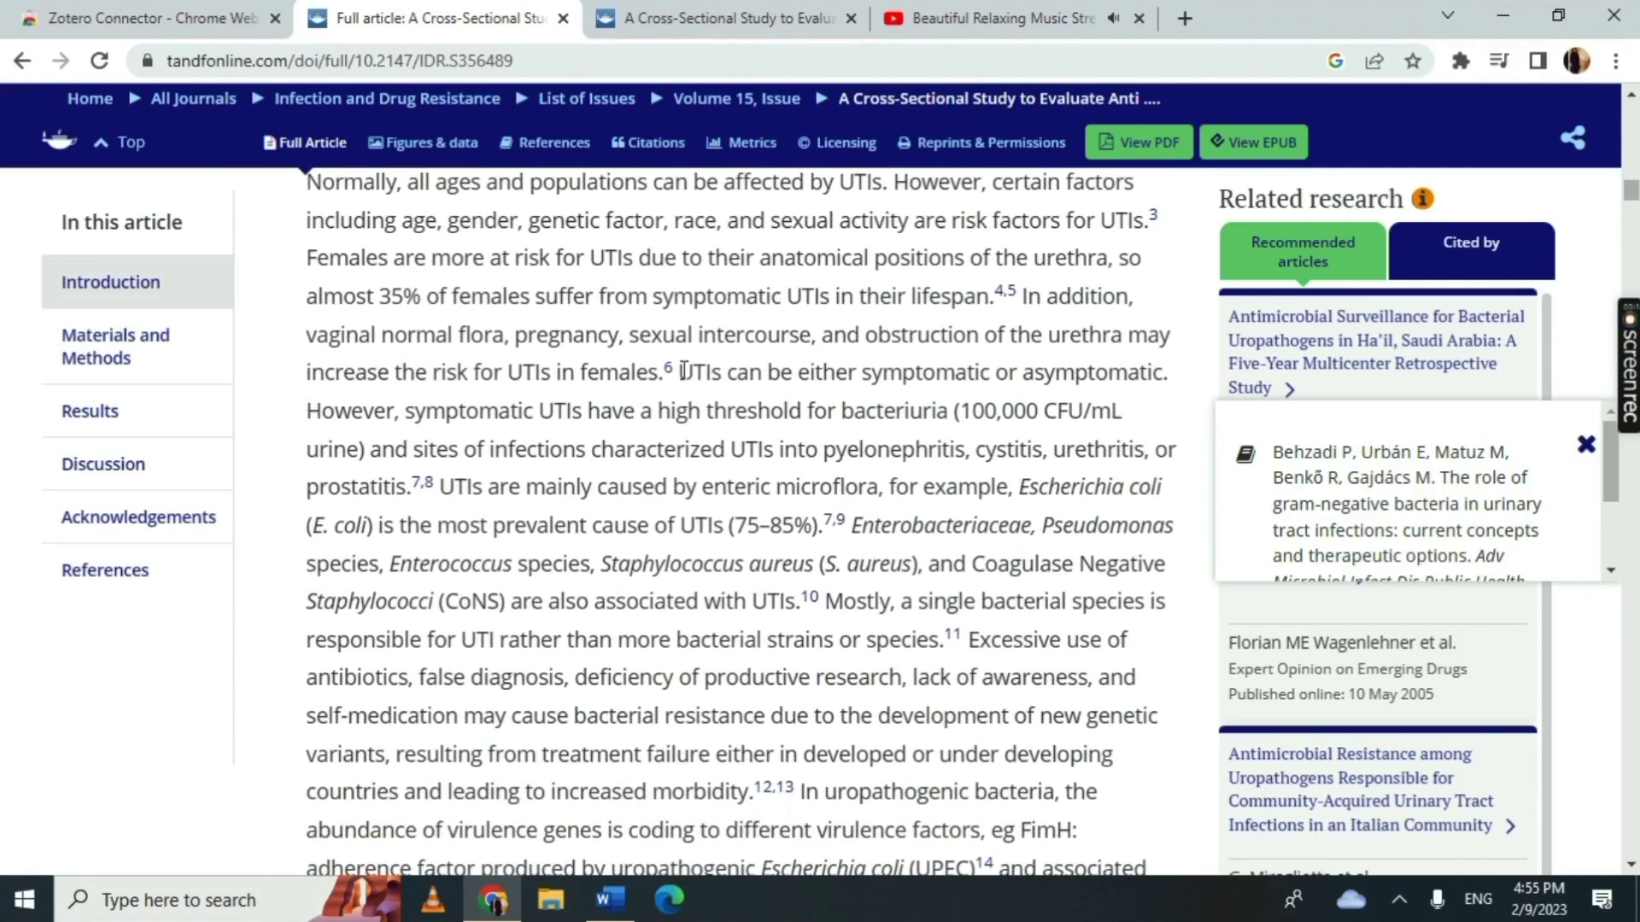
- Copy the article sentence starting "In addition, vaginal normal flora" with its citation and paste it under the Introduction heading in Word
drag(684, 371, 724, 450)
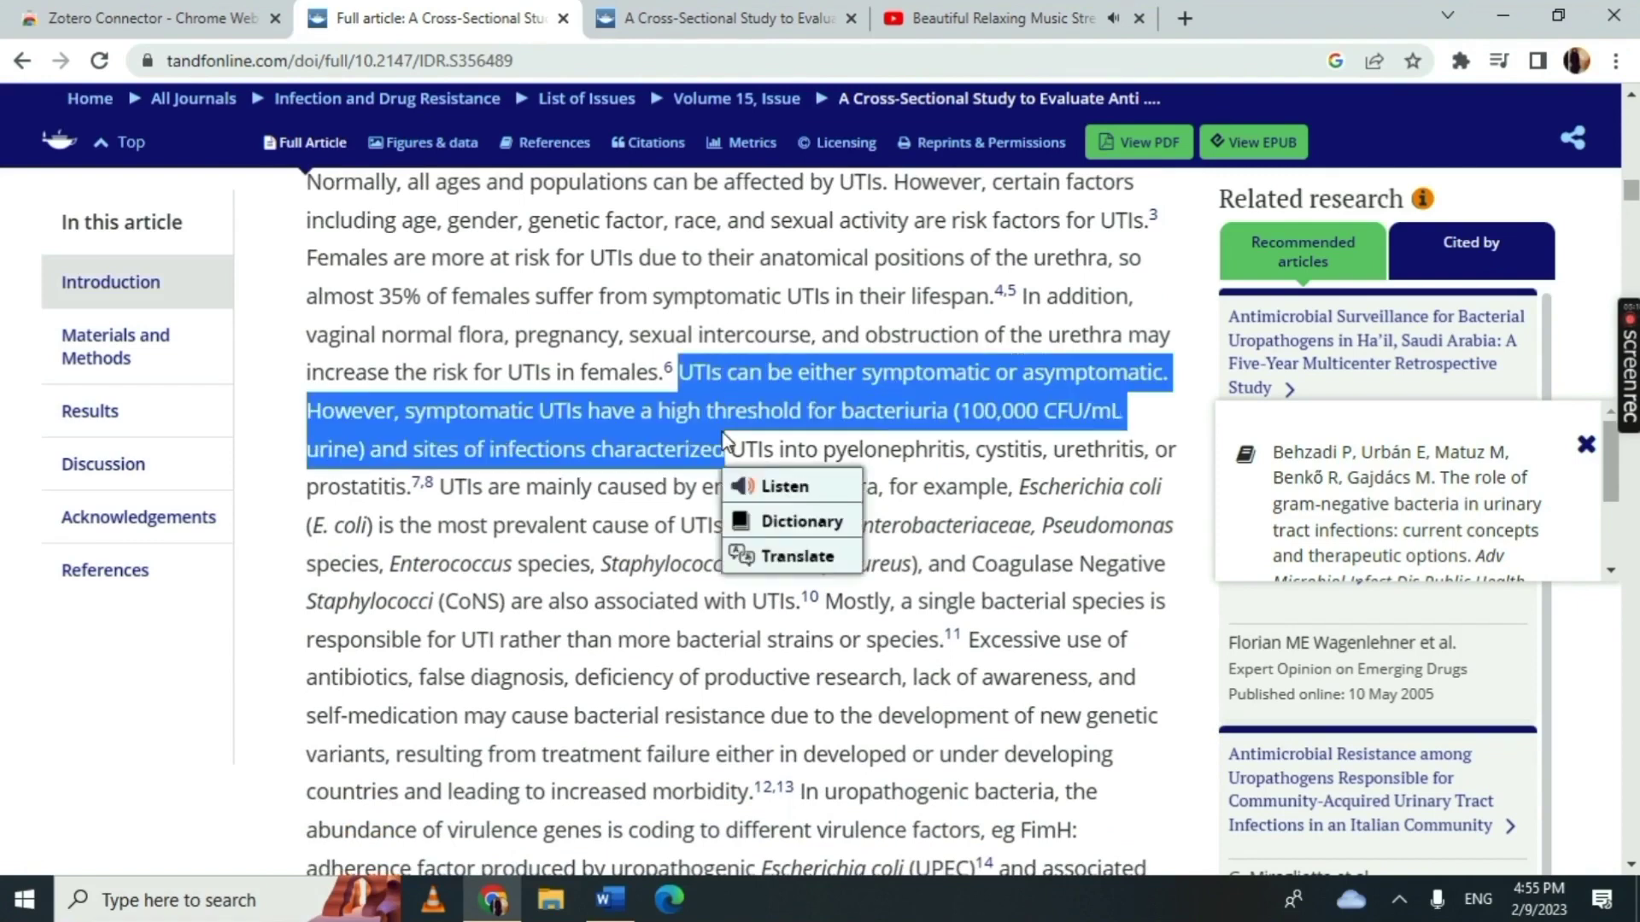
click(632, 422)
drag(1023, 294, 676, 366)
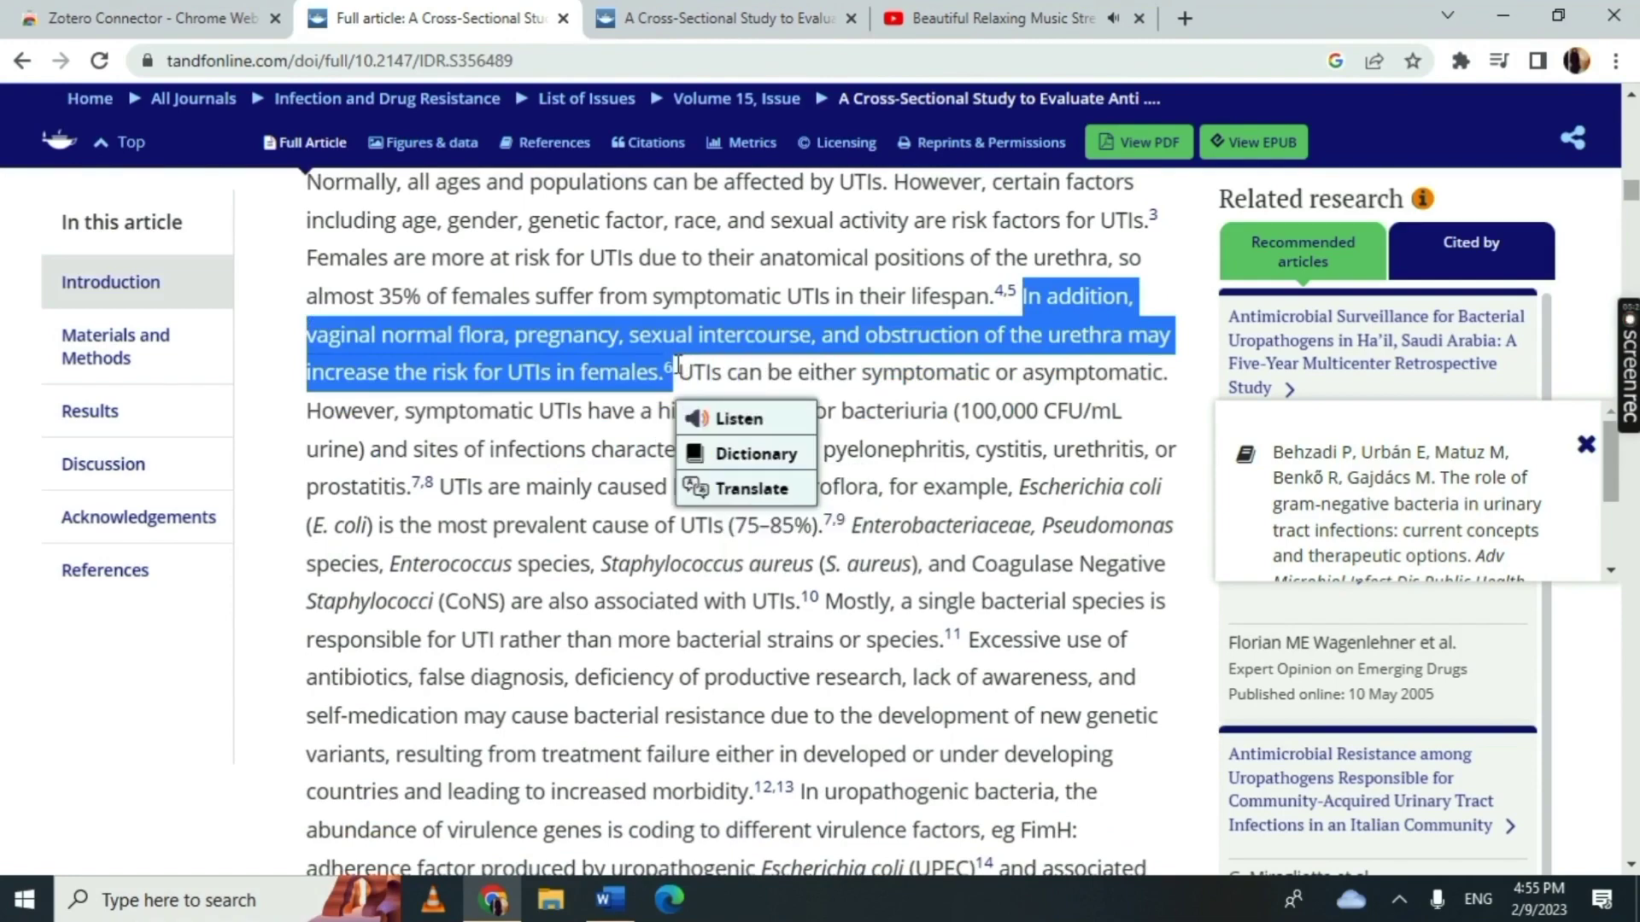
click(610, 899)
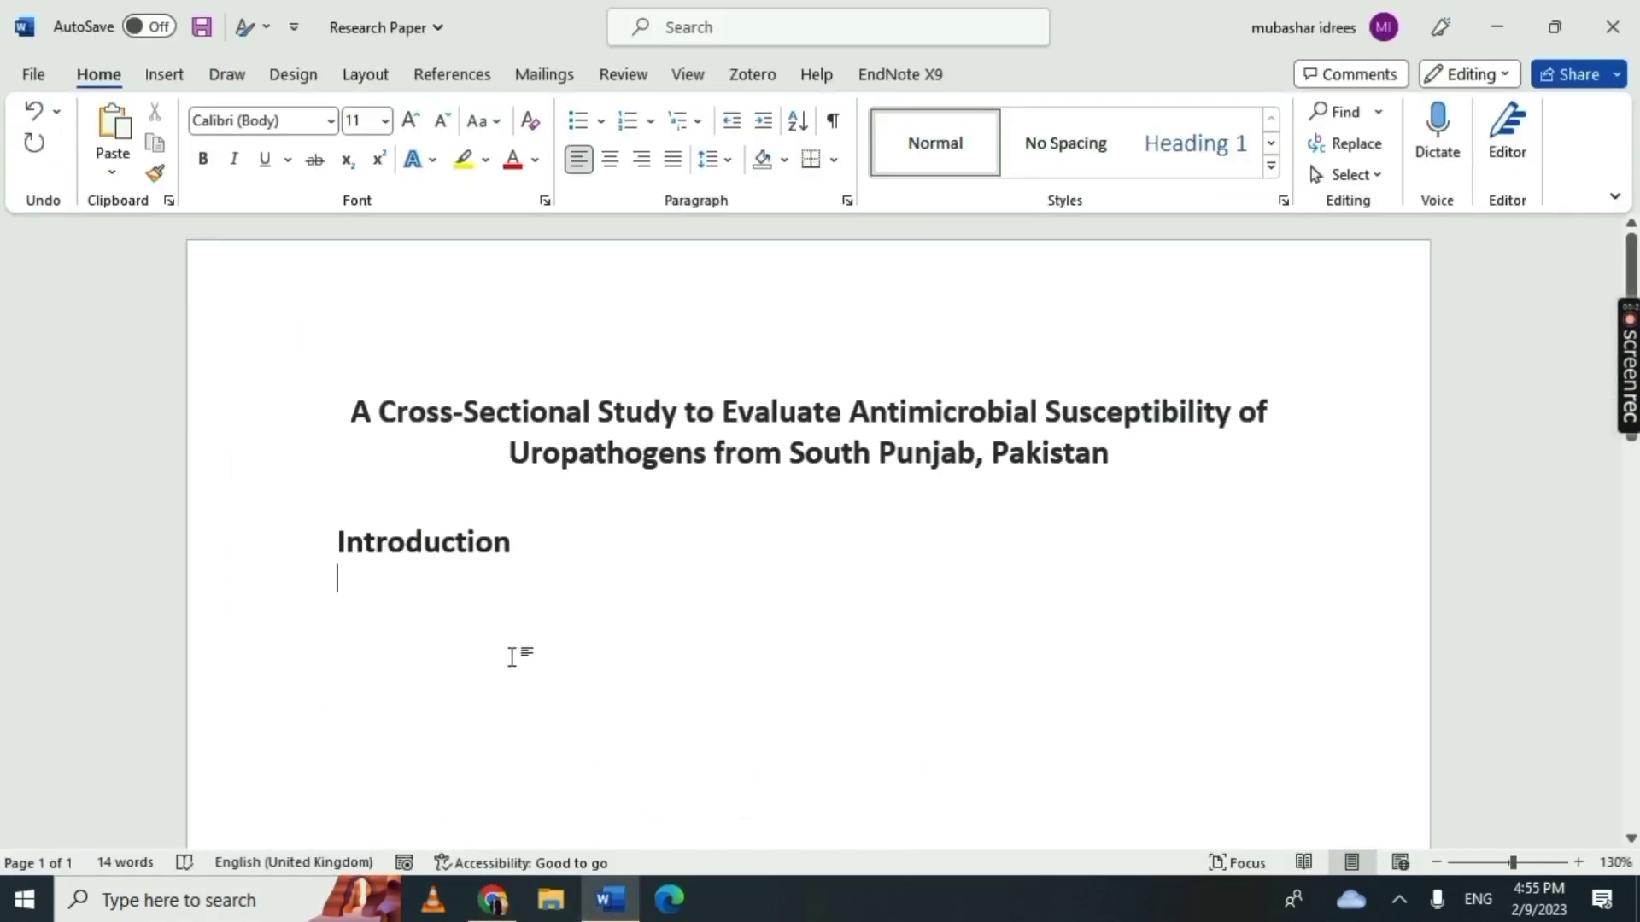
text(In addition, vaginal normal flora, pregnancy, sexual intercourse, and obstruction of the urethra may increase the risk for UTIs in females.Citation6)
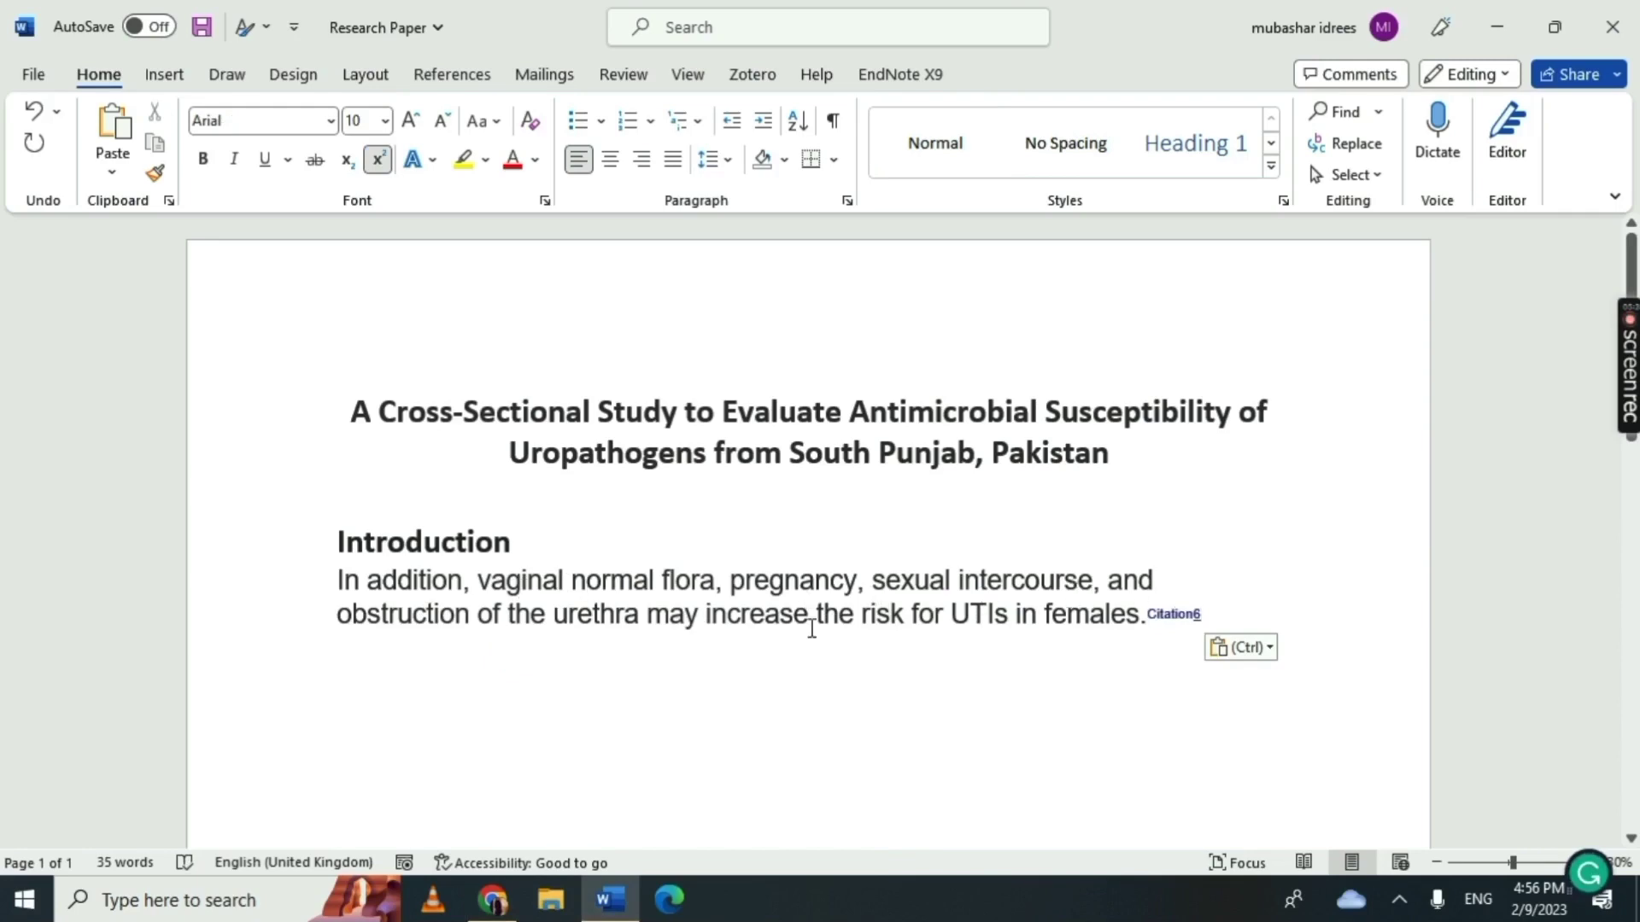
- Switch to the article in Chrome, find reference 6 in its References list, and copy the full entry on urinary tract infections and pyelonephritis
mouse_move(1193, 622)
click(493, 899)
click(694, 397)
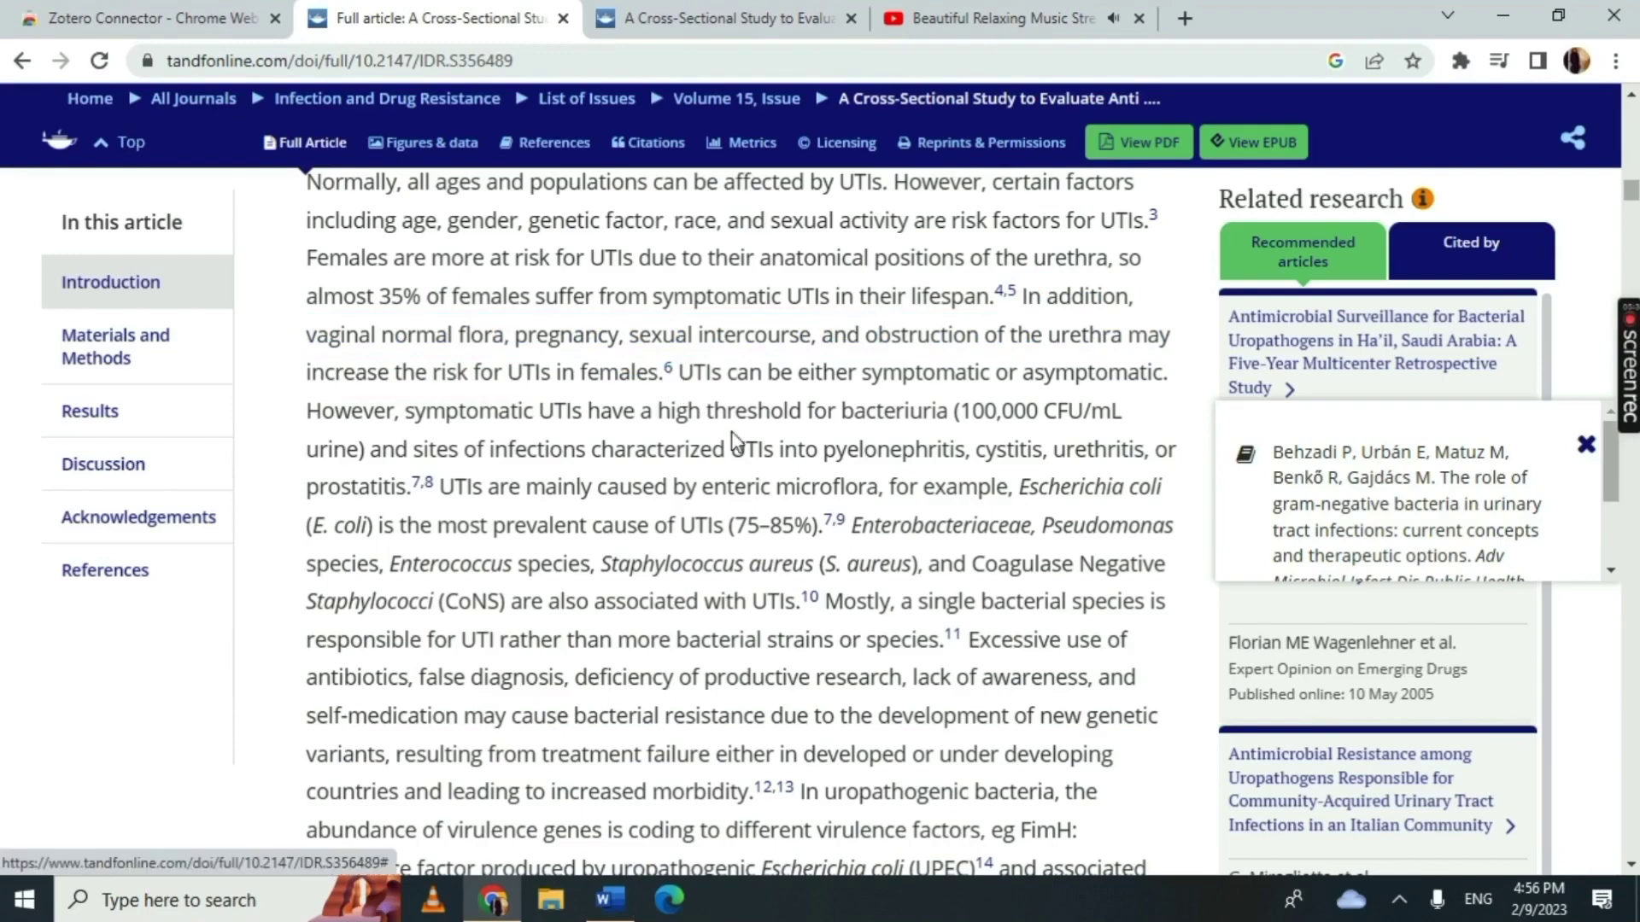
scroll(344, 528, up, 2)
scroll(344, 528, up, 1)
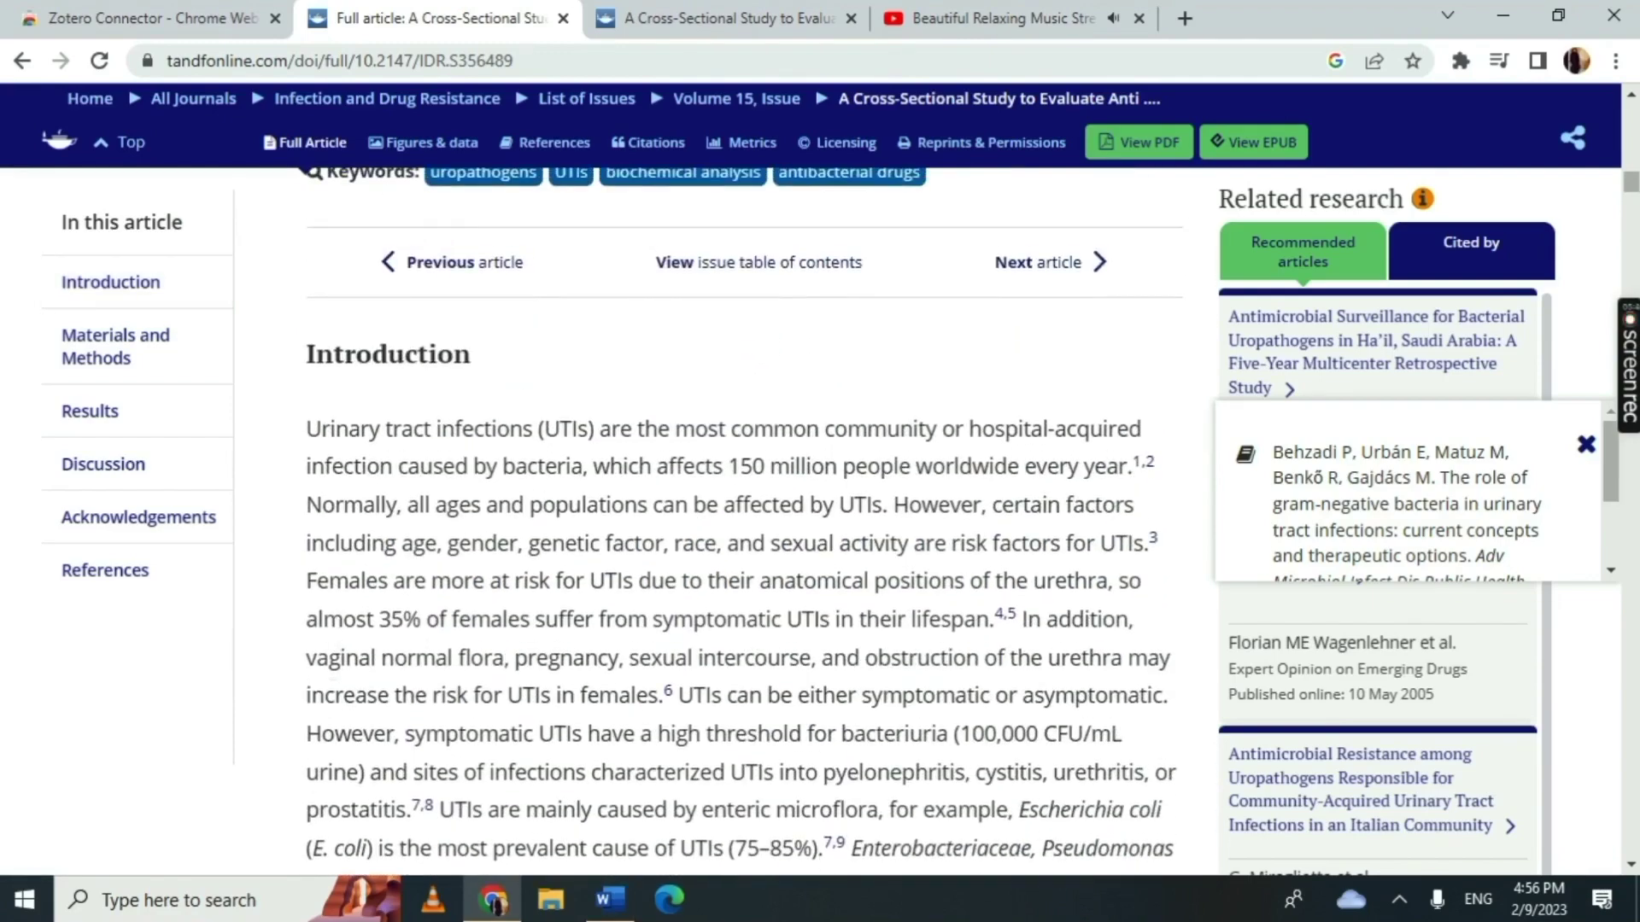
scroll(344, 528, down, 10)
scroll(738, 527, down, 20)
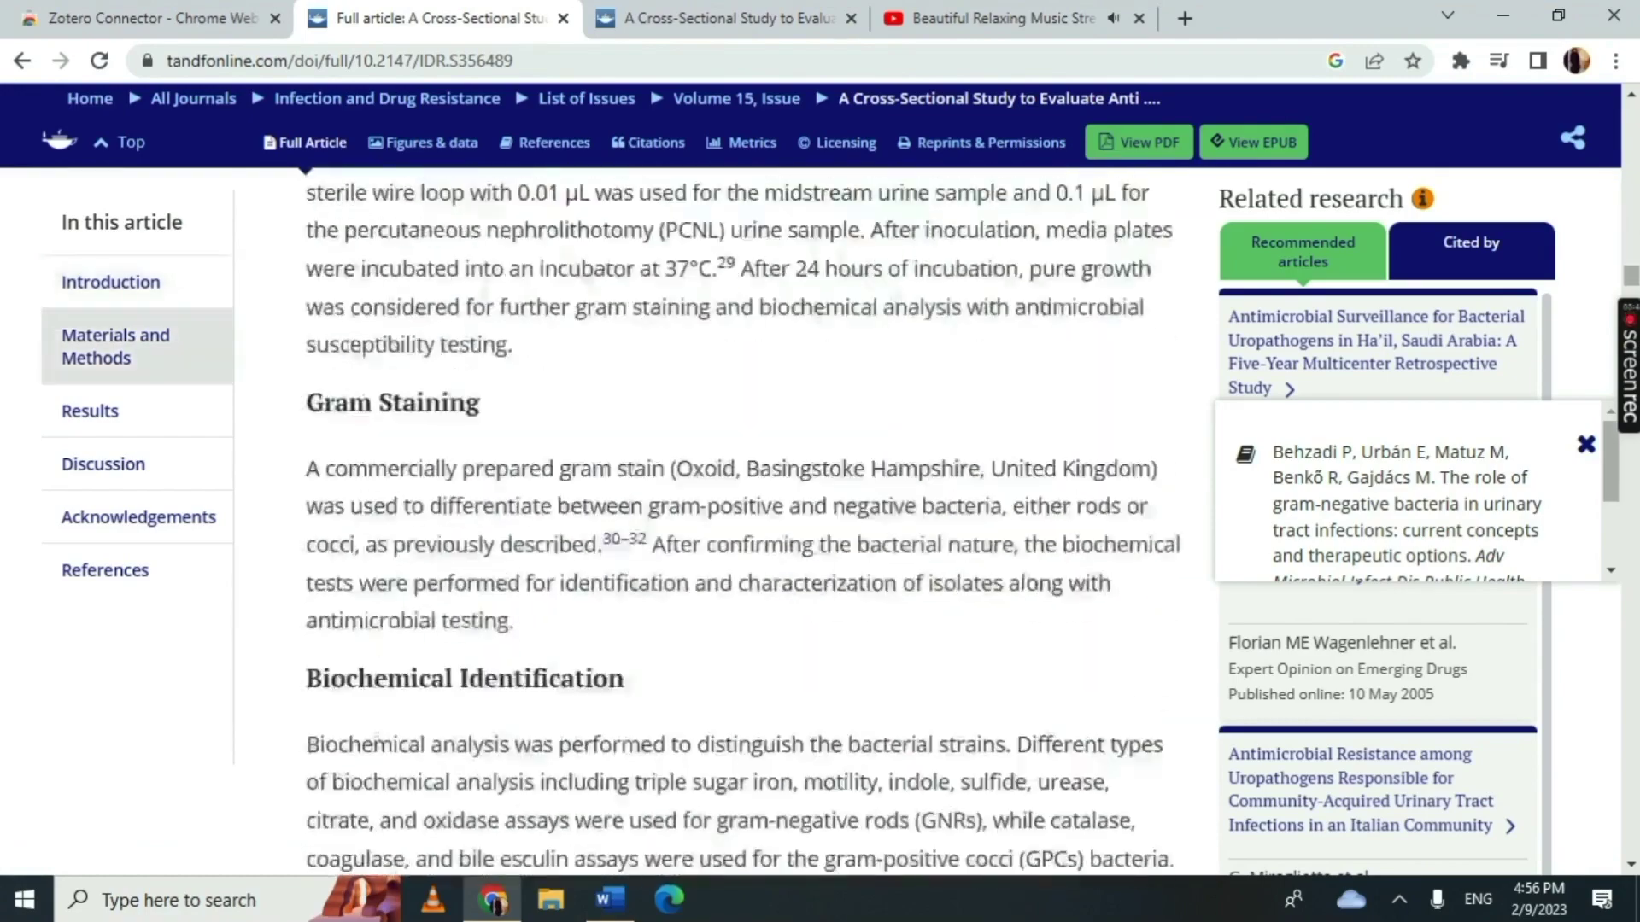
scroll(738, 528, down, 20)
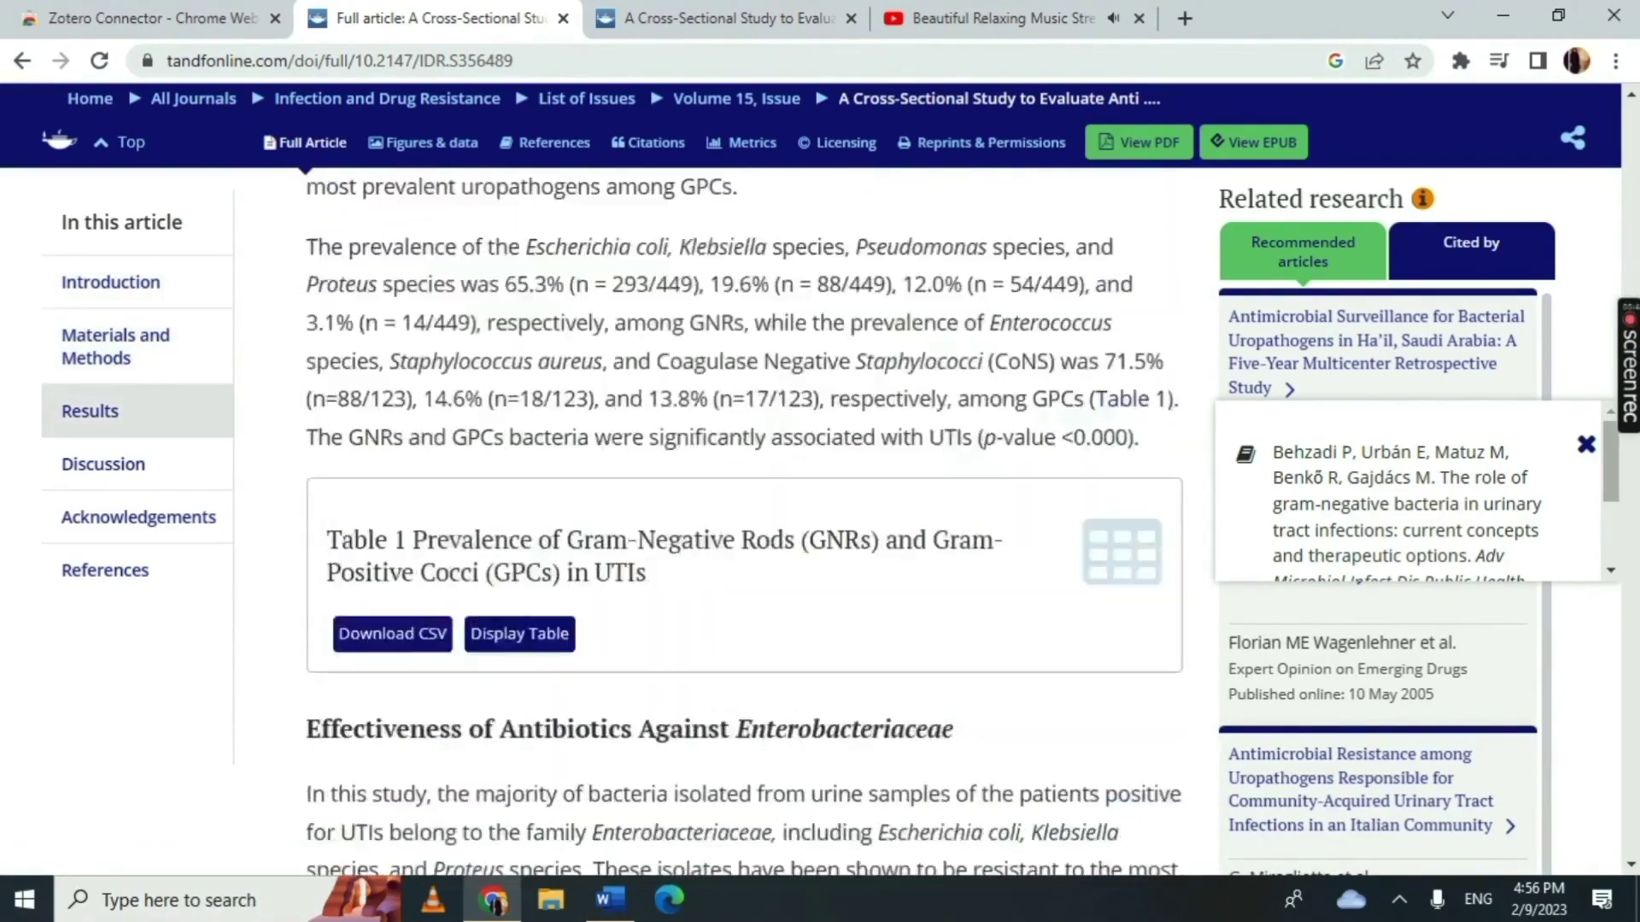
scroll(739, 528, down, 20)
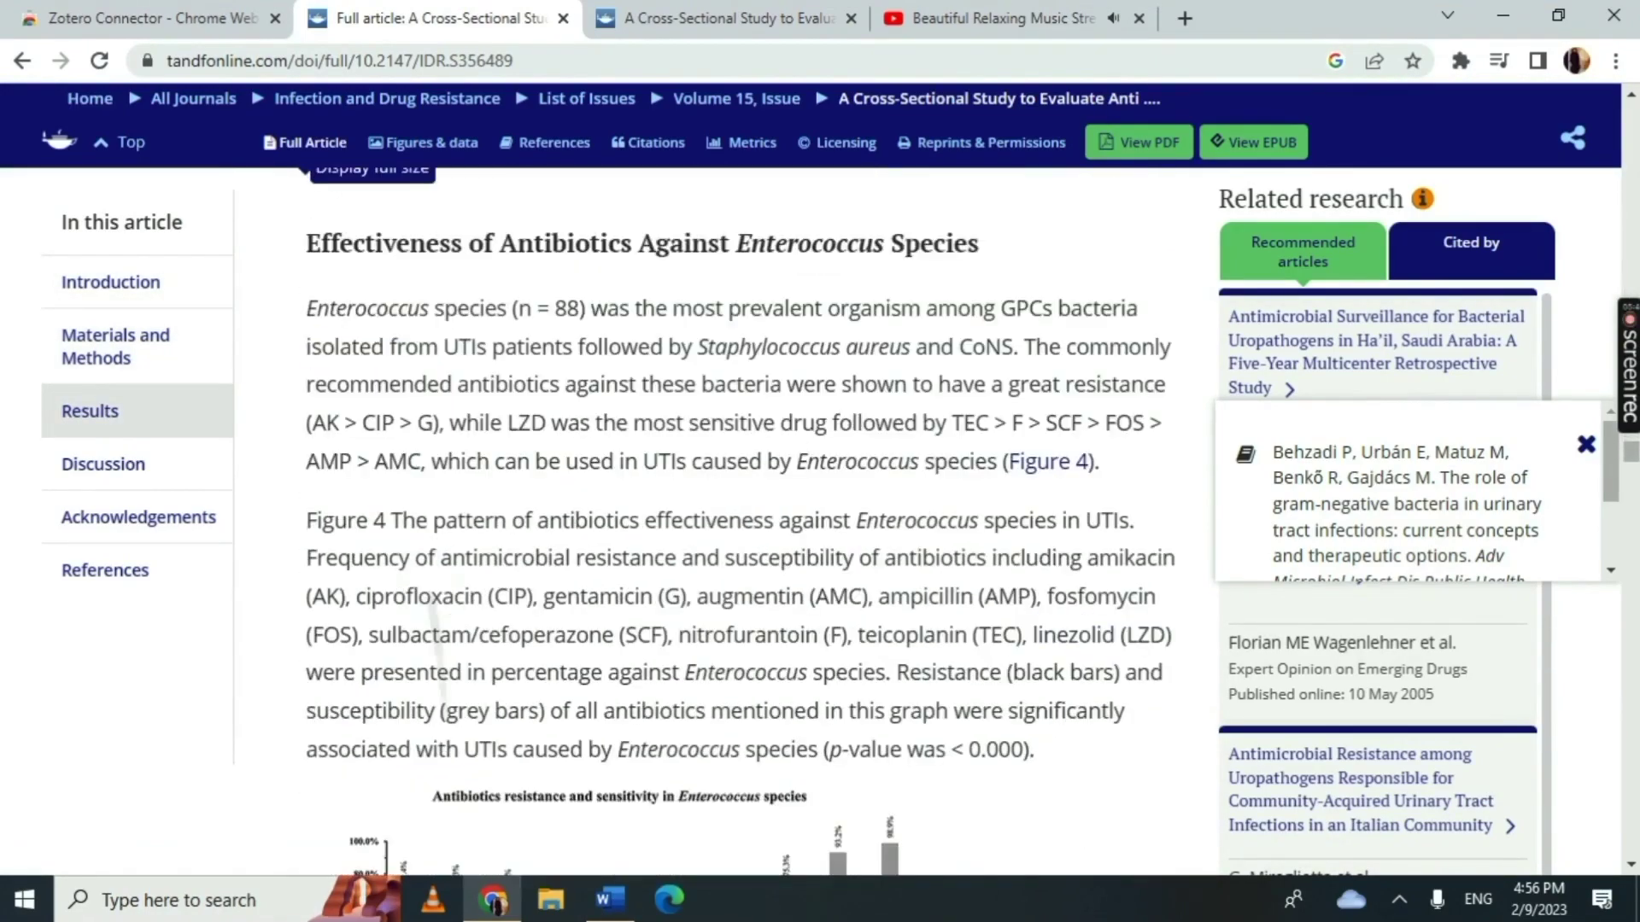
scroll(738, 527, down, 20)
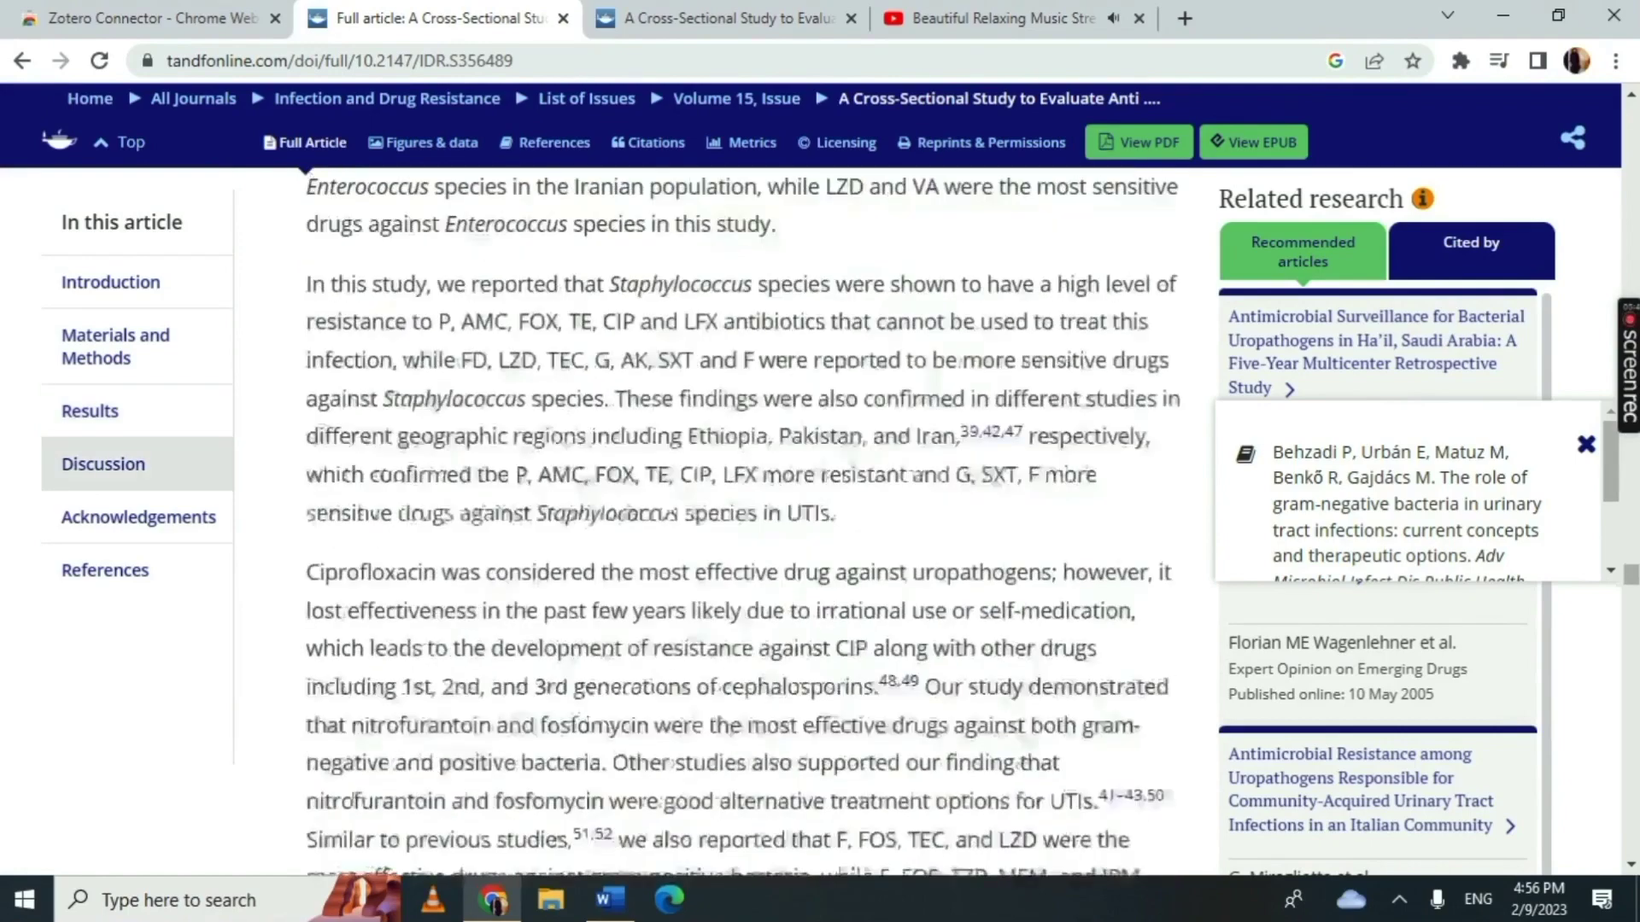
scroll(739, 528, down, 2)
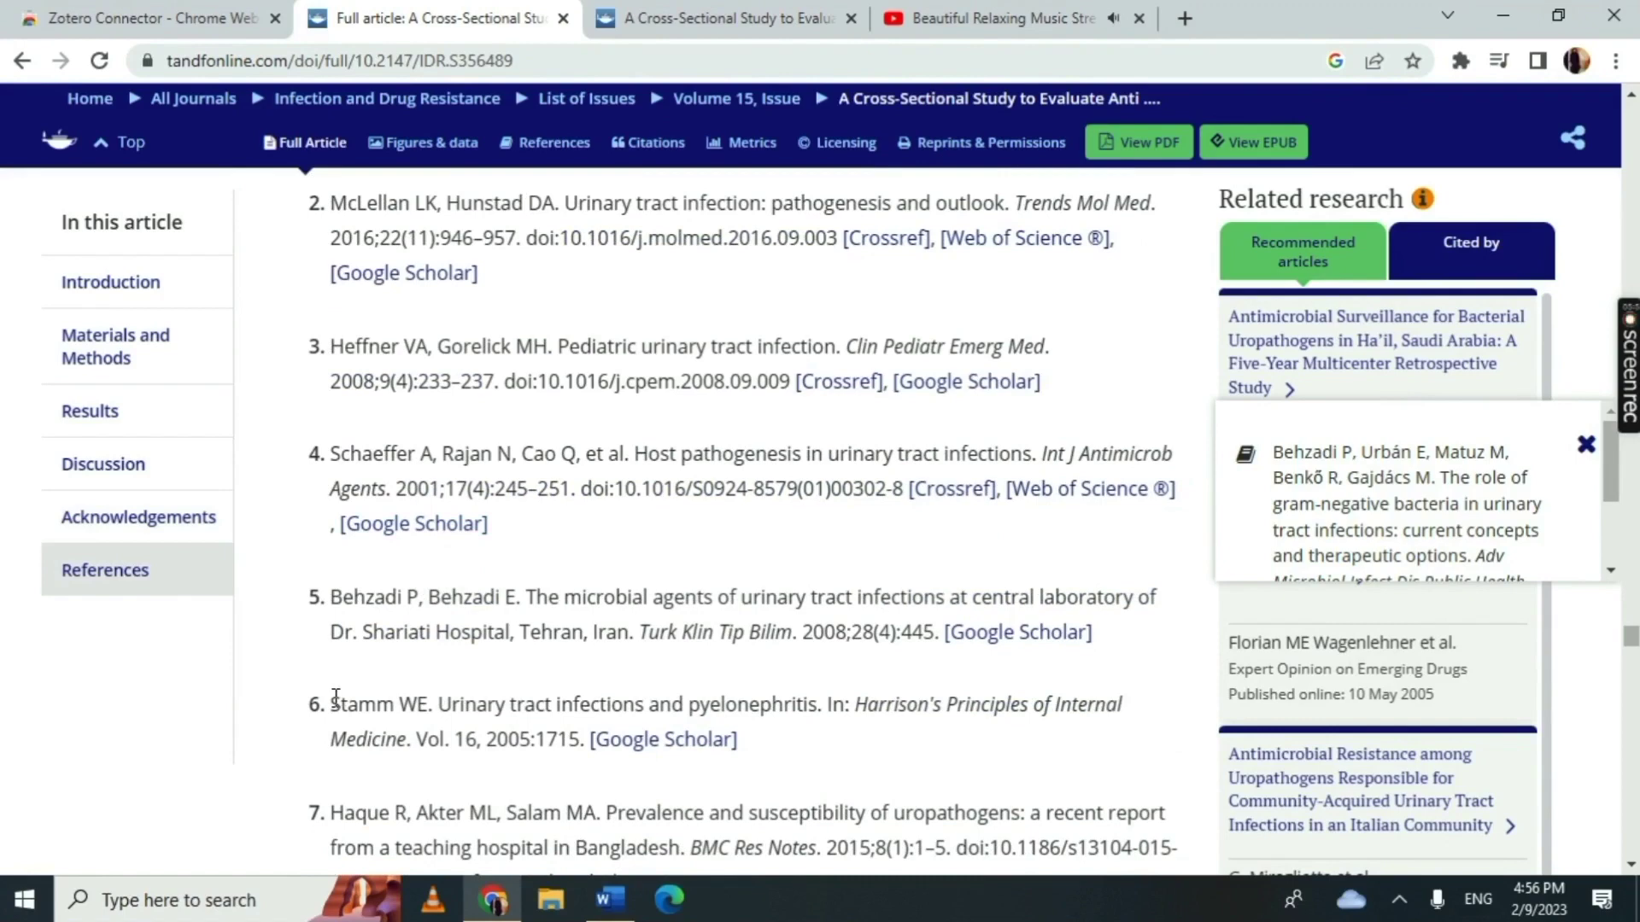
drag(335, 705, 779, 747)
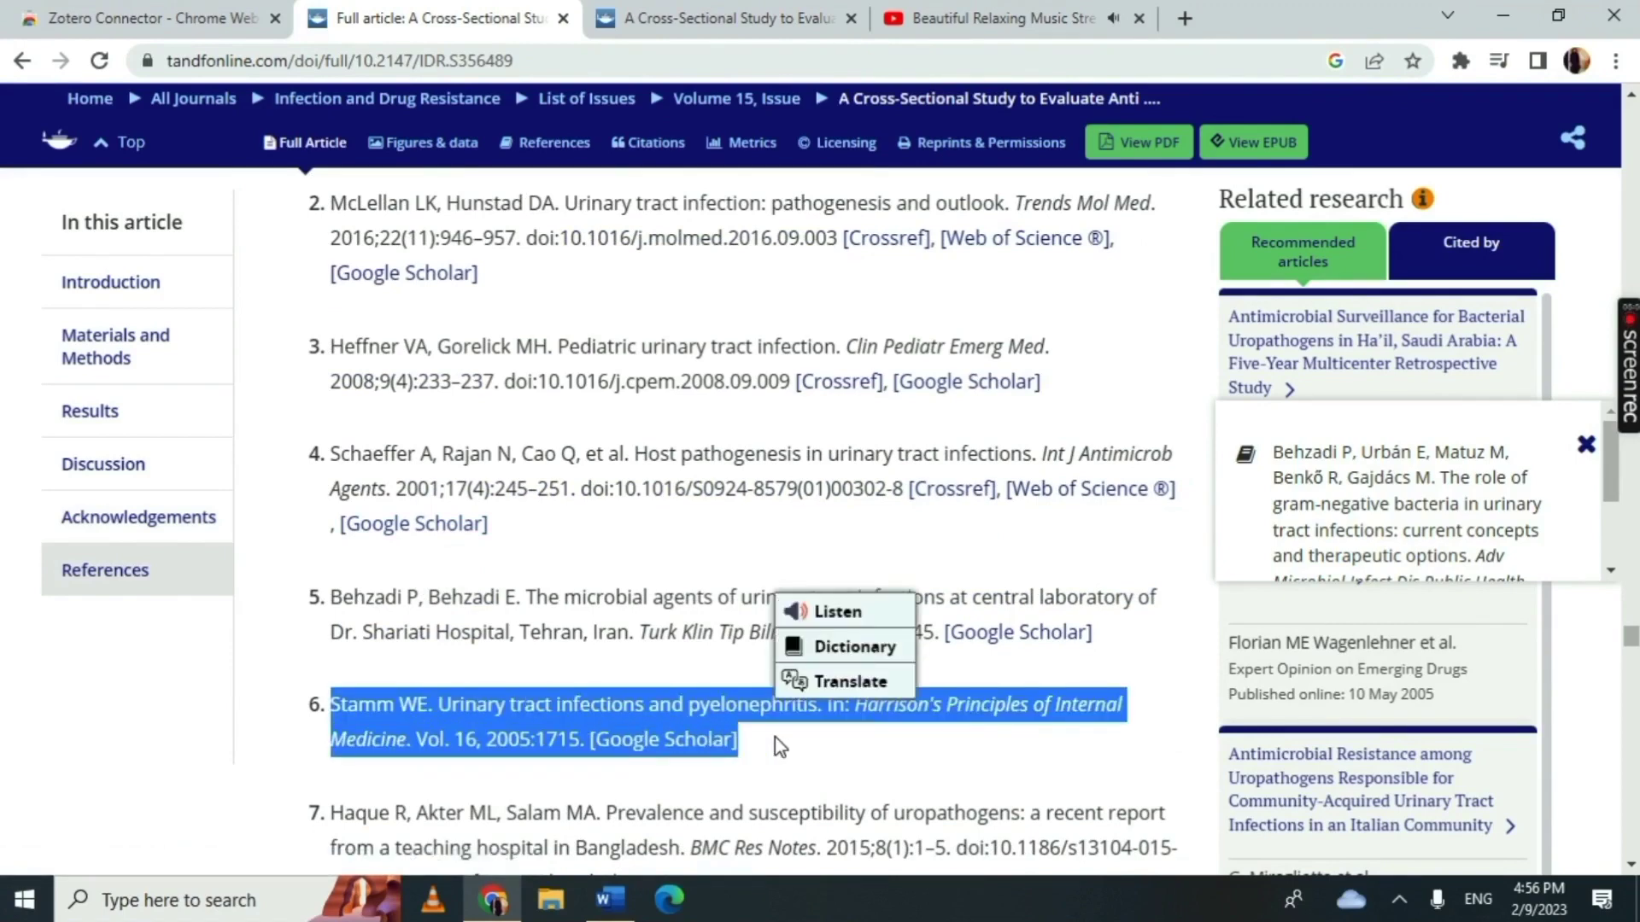
- Search Google for "google scholar" in place of the Chrome Web Store page and open the Google Scholar site
click(205, 18)
click(356, 68)
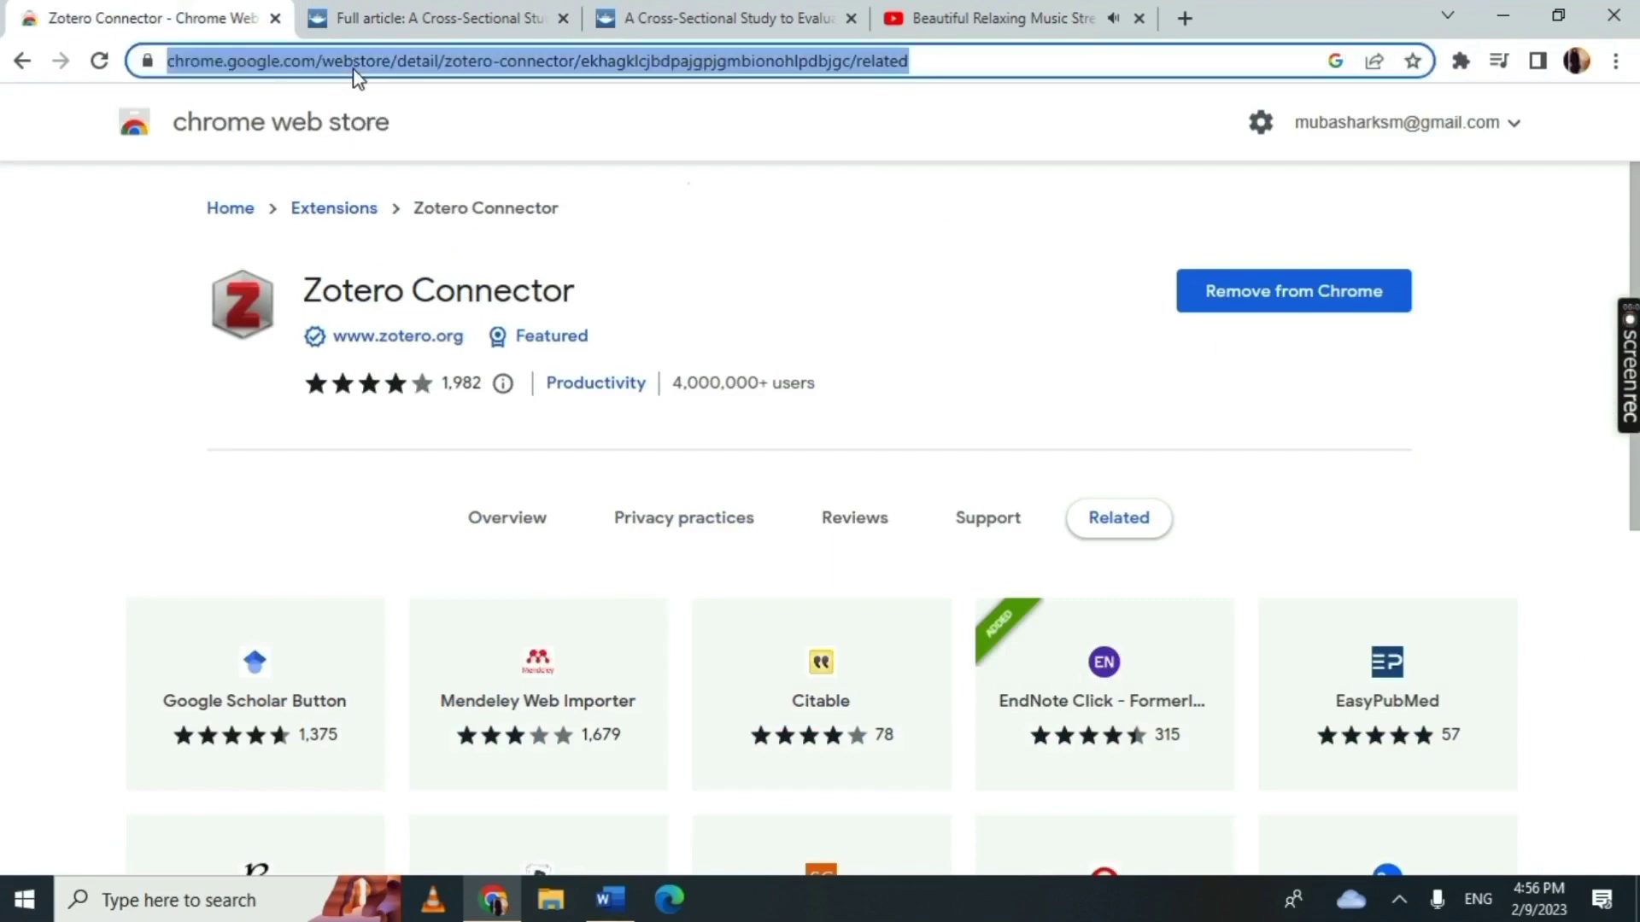
text(gog)
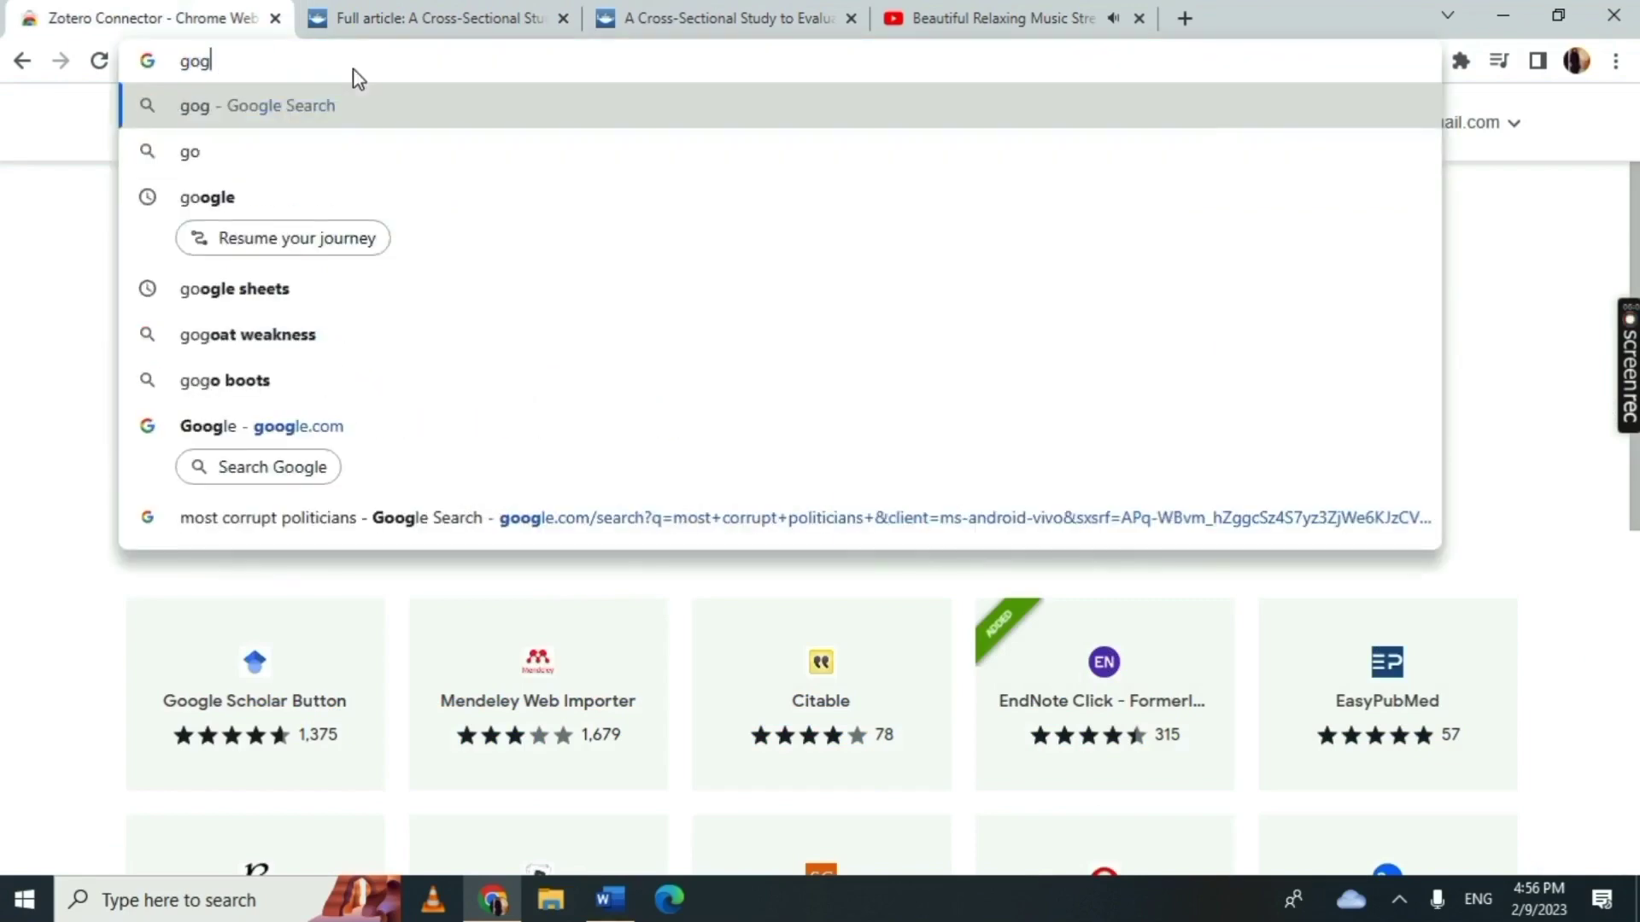
click(293, 365)
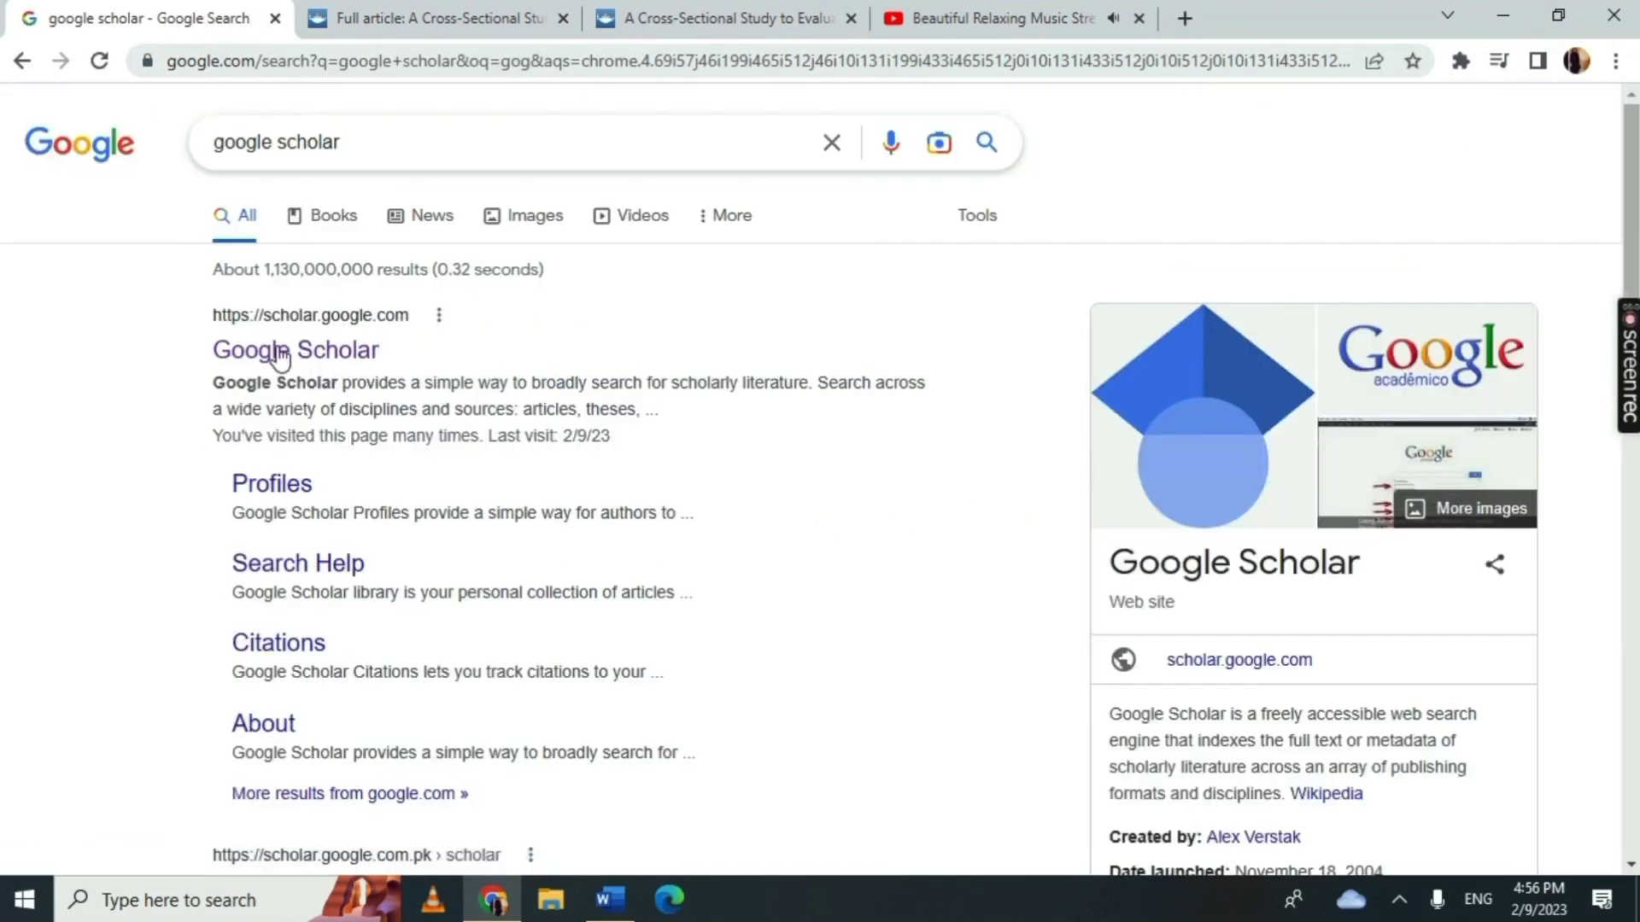
click(282, 357)
- Search Google Scholar articles for the copied reference 6 text
click(578, 337)
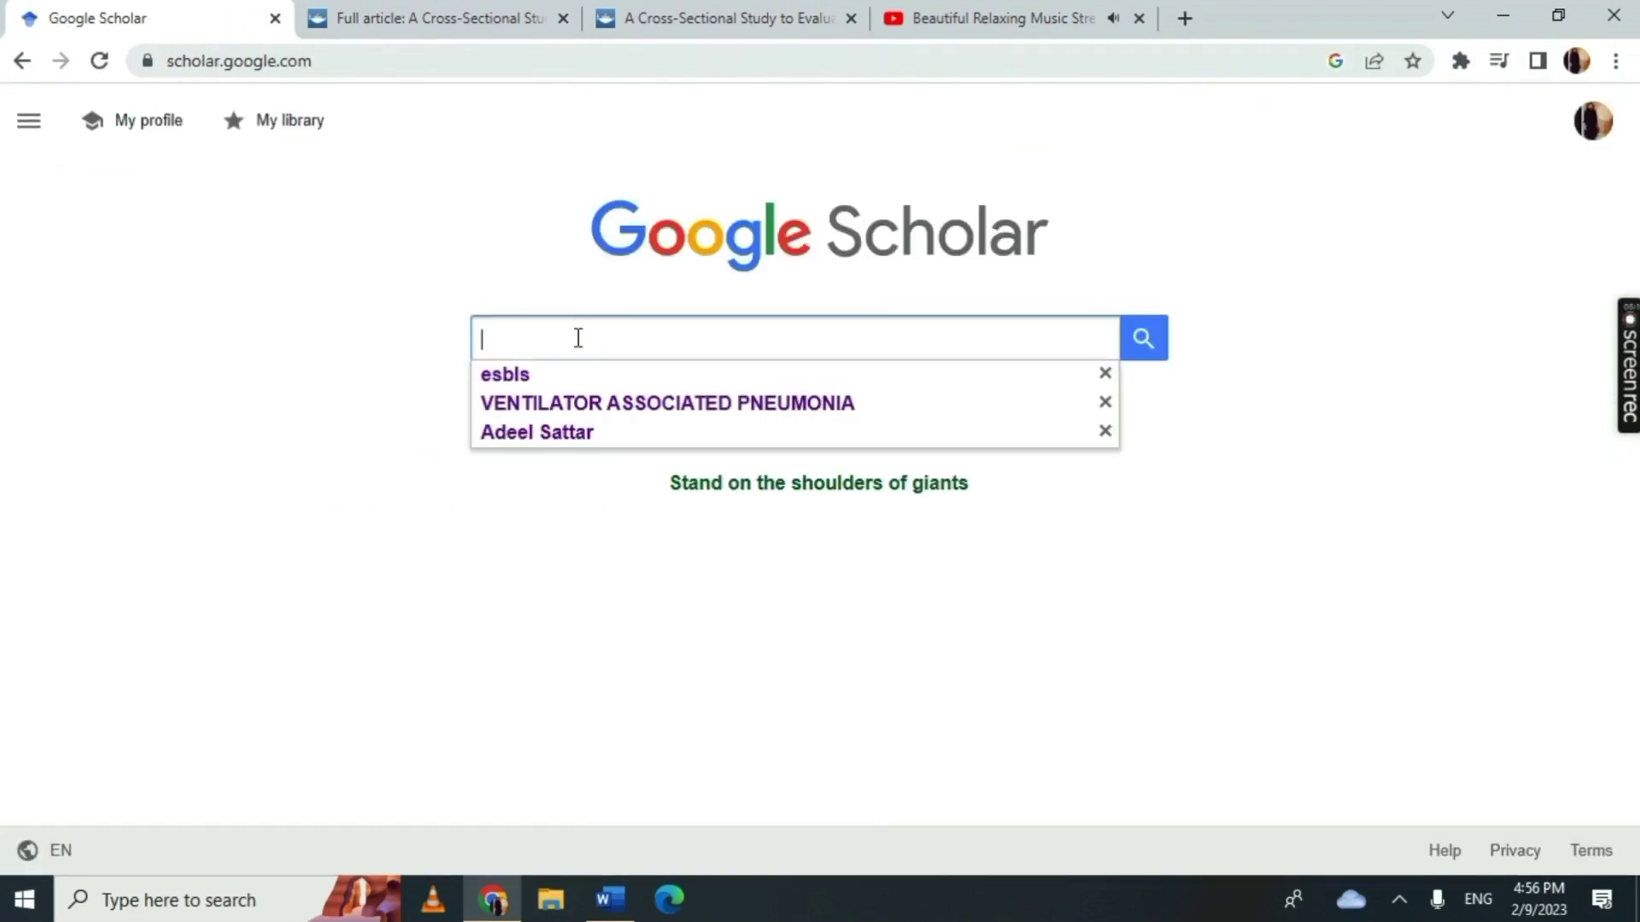
key(ctrl+v)
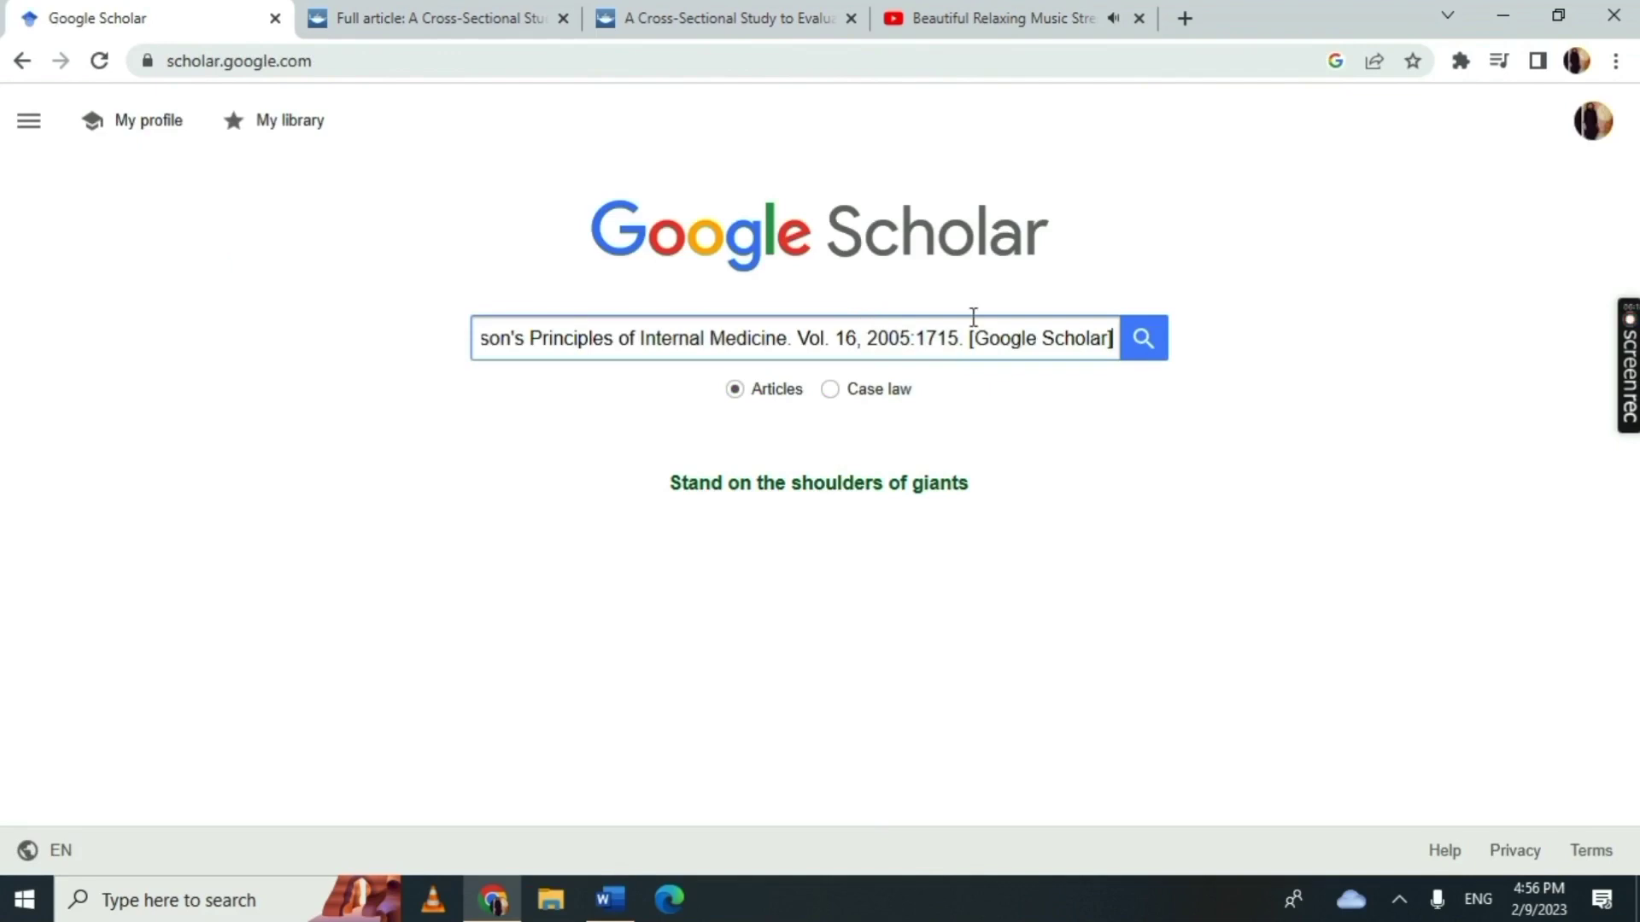
click(1142, 345)
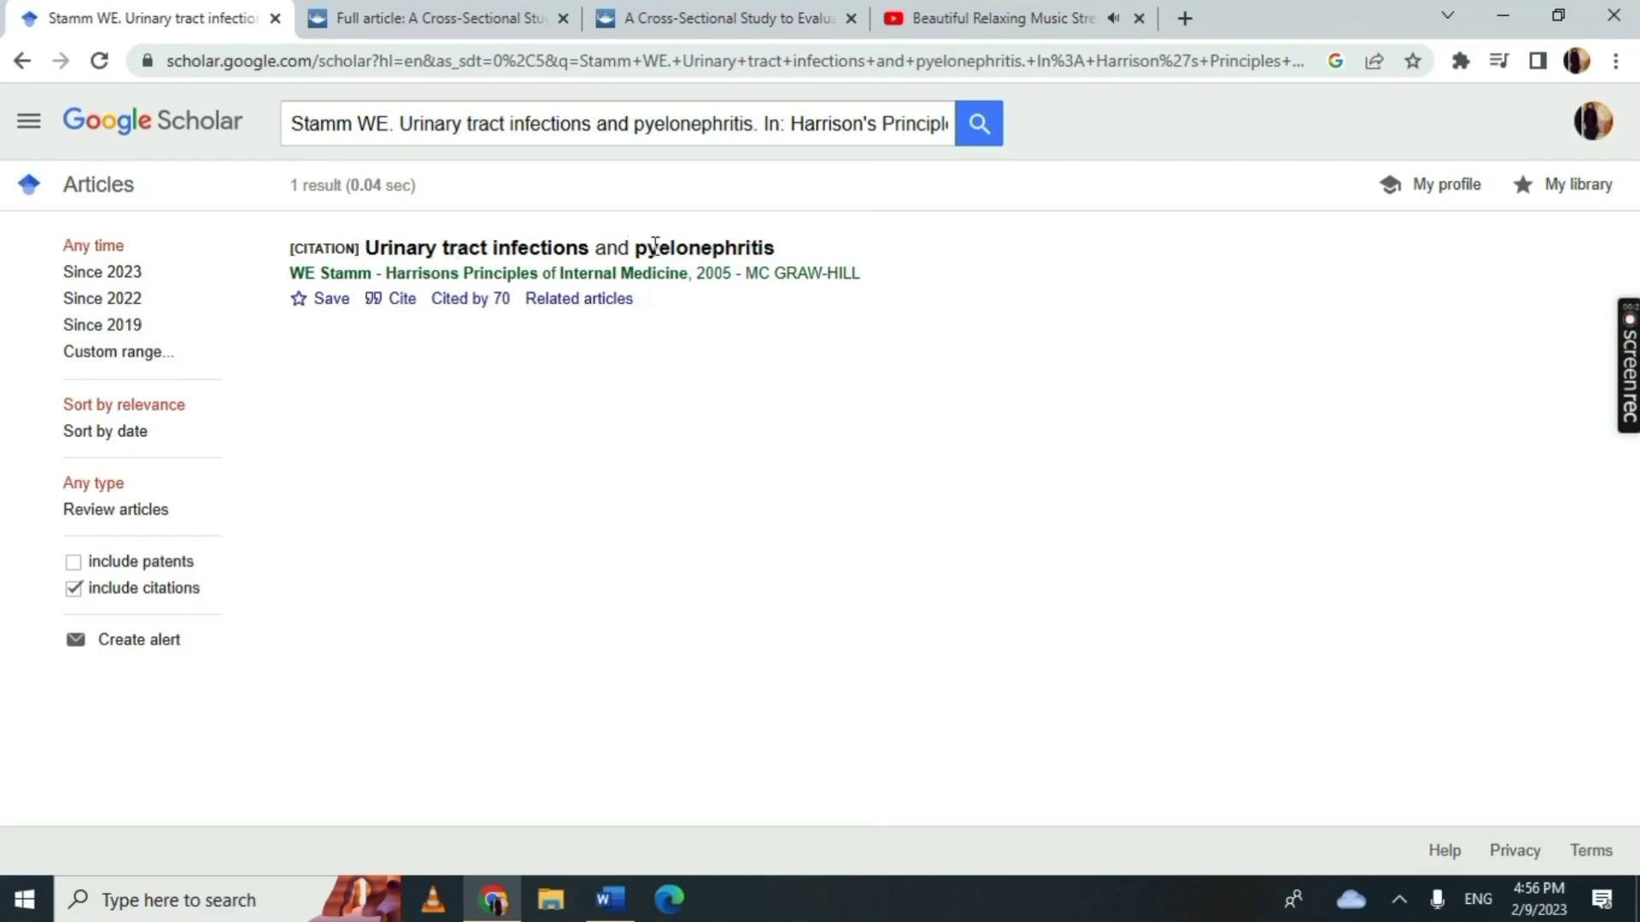
click(609, 898)
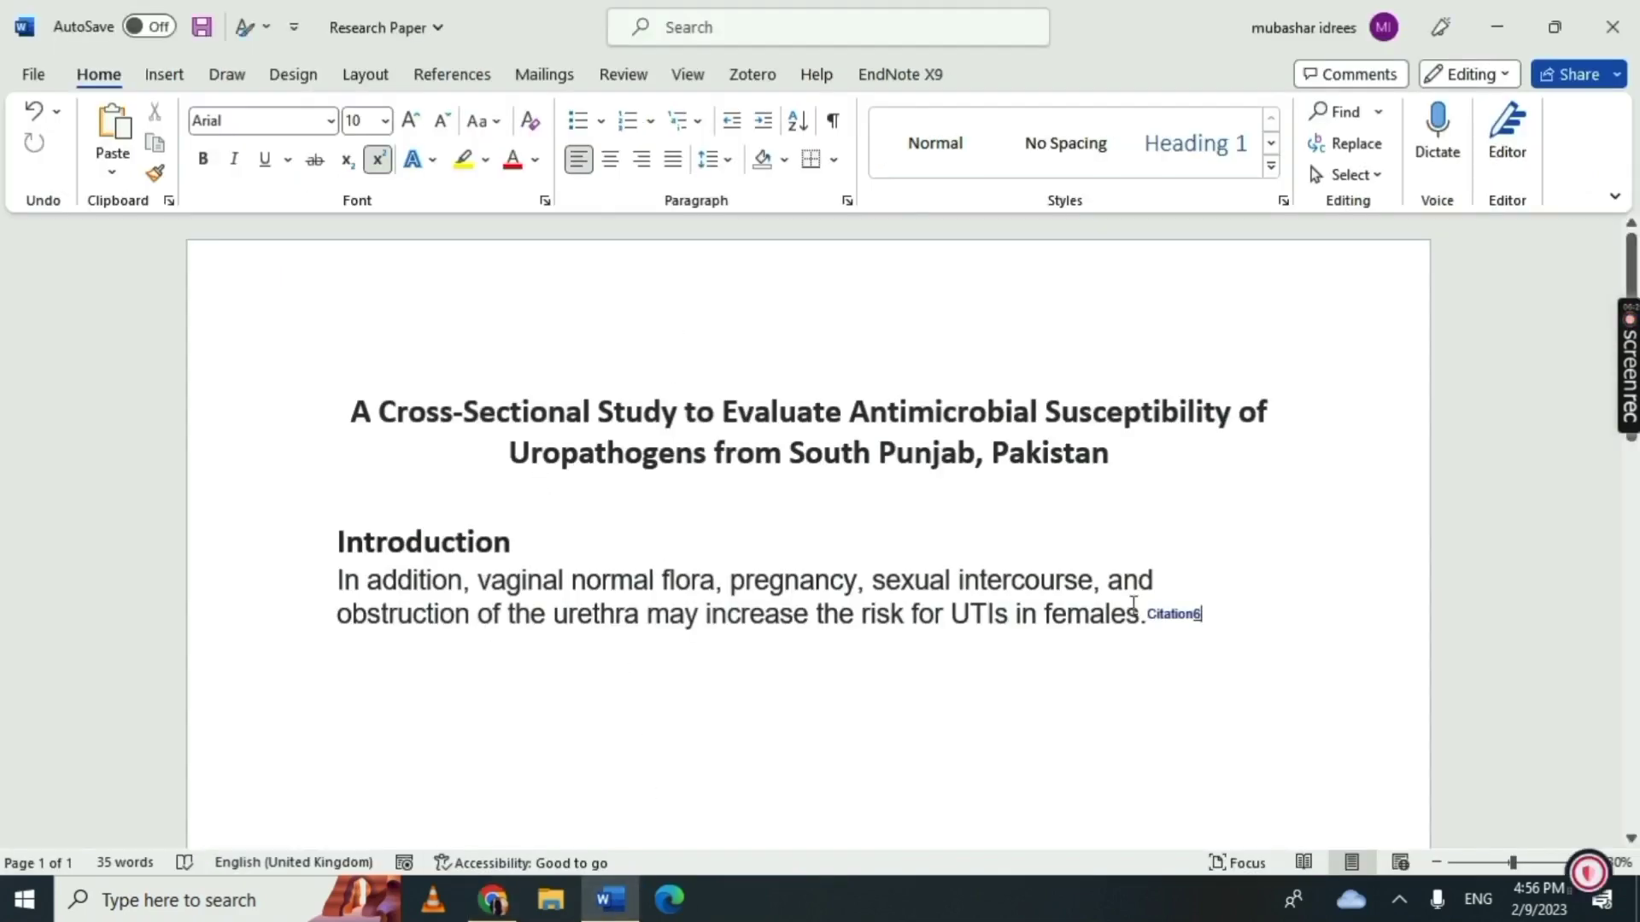
click(494, 900)
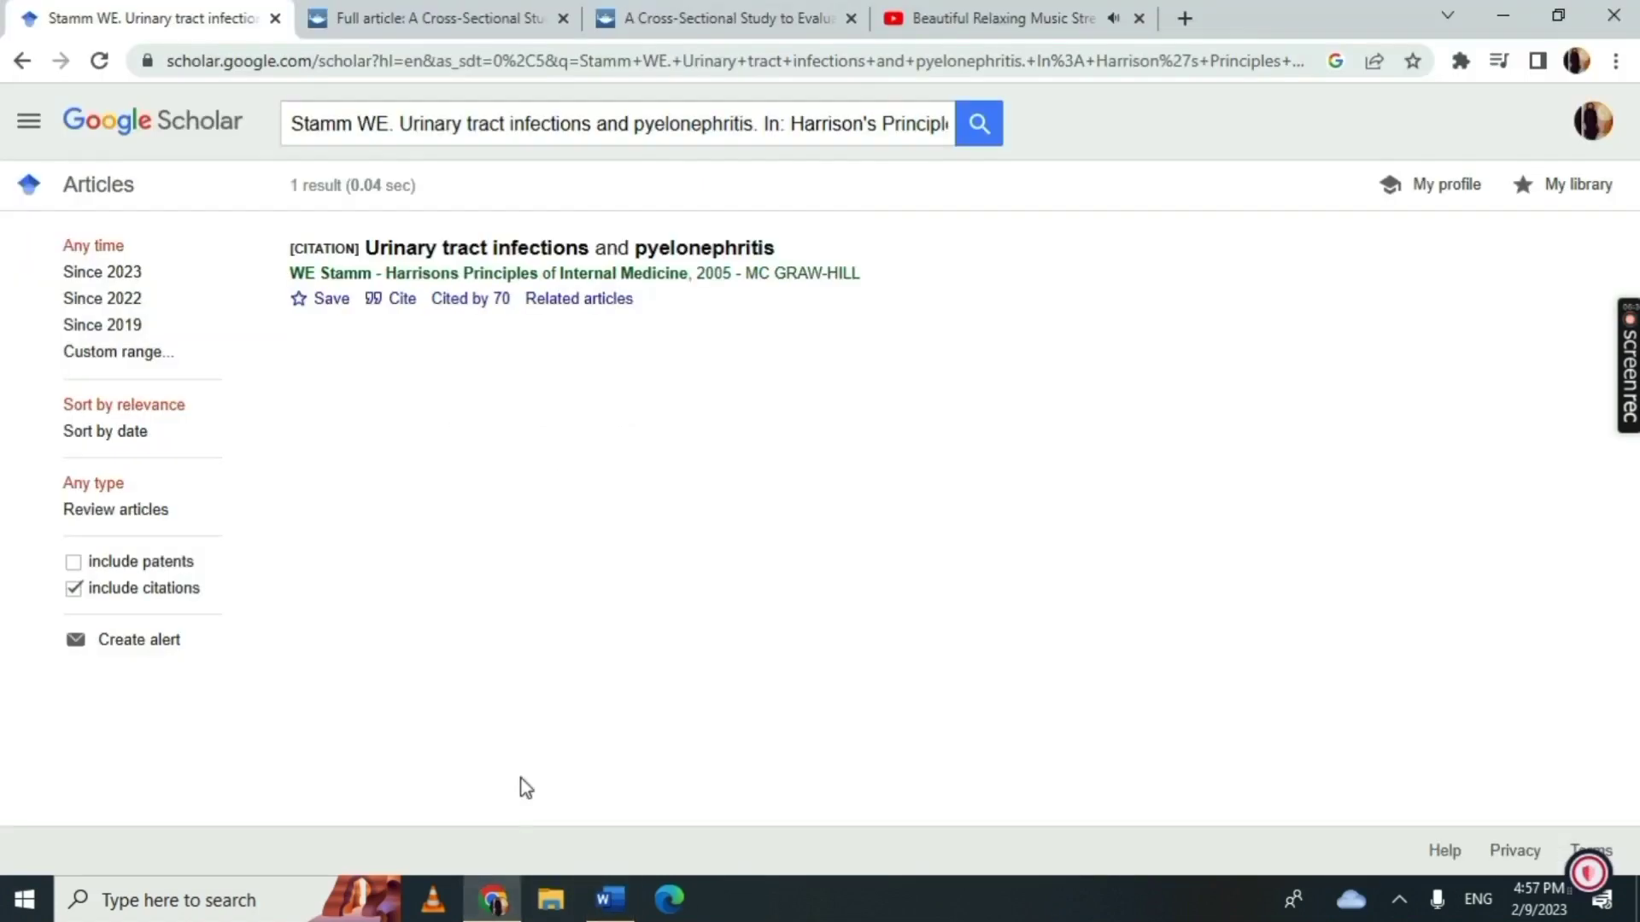
click(610, 898)
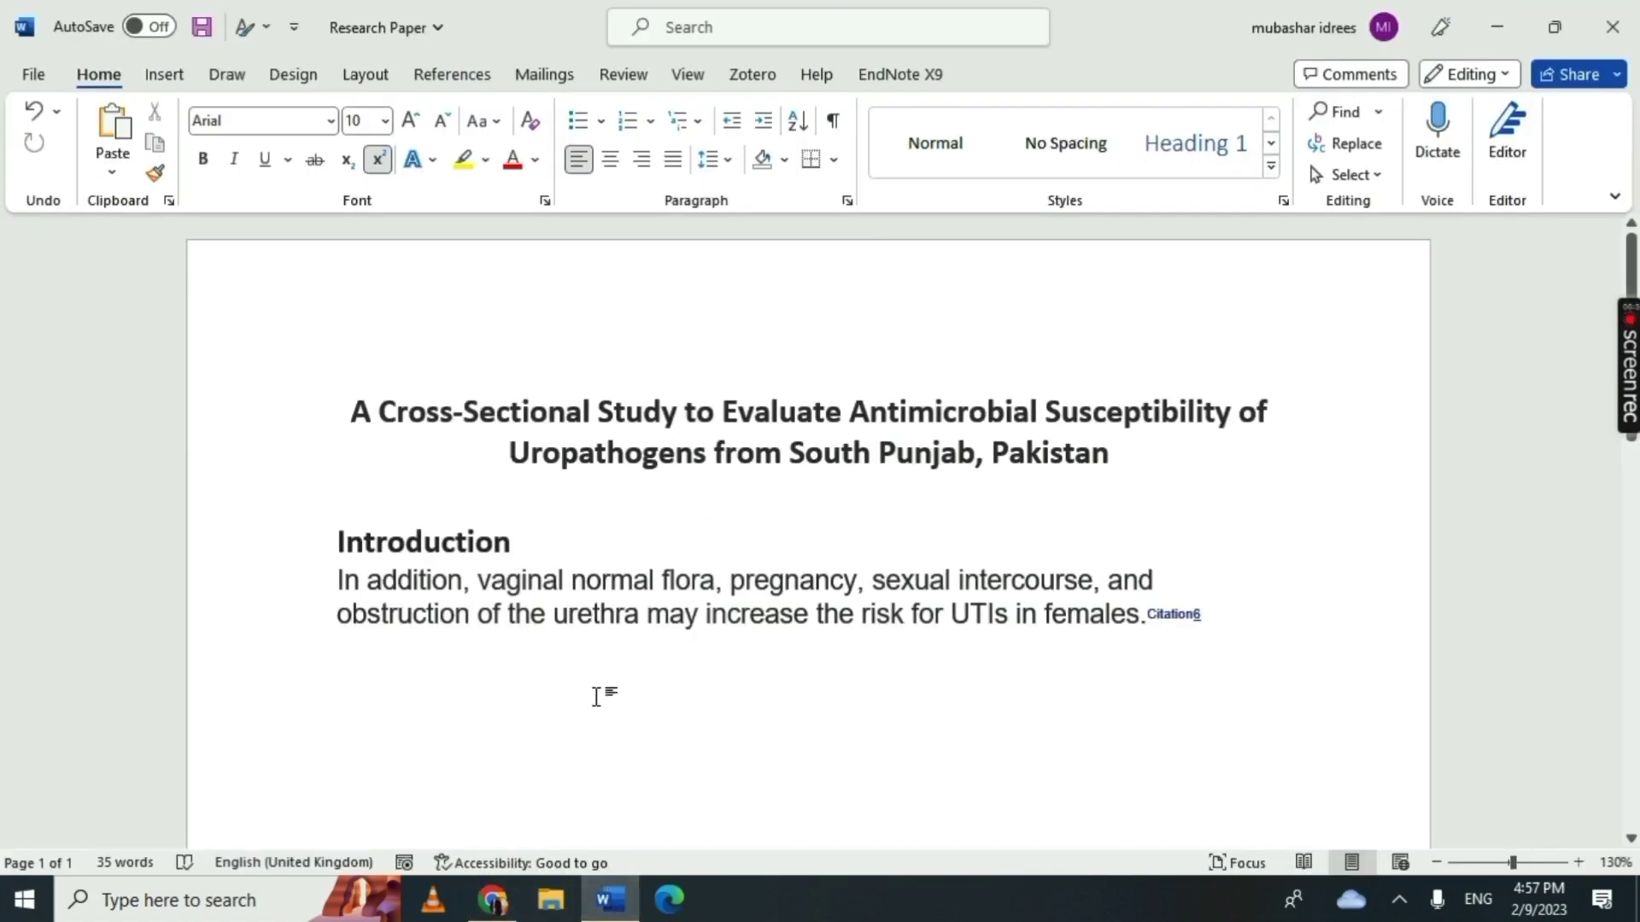
- Minimize Word and Chrome, switch to Zotero, and create and select a new collection named "Research Paper" in My Library
click(1496, 27)
click(1503, 15)
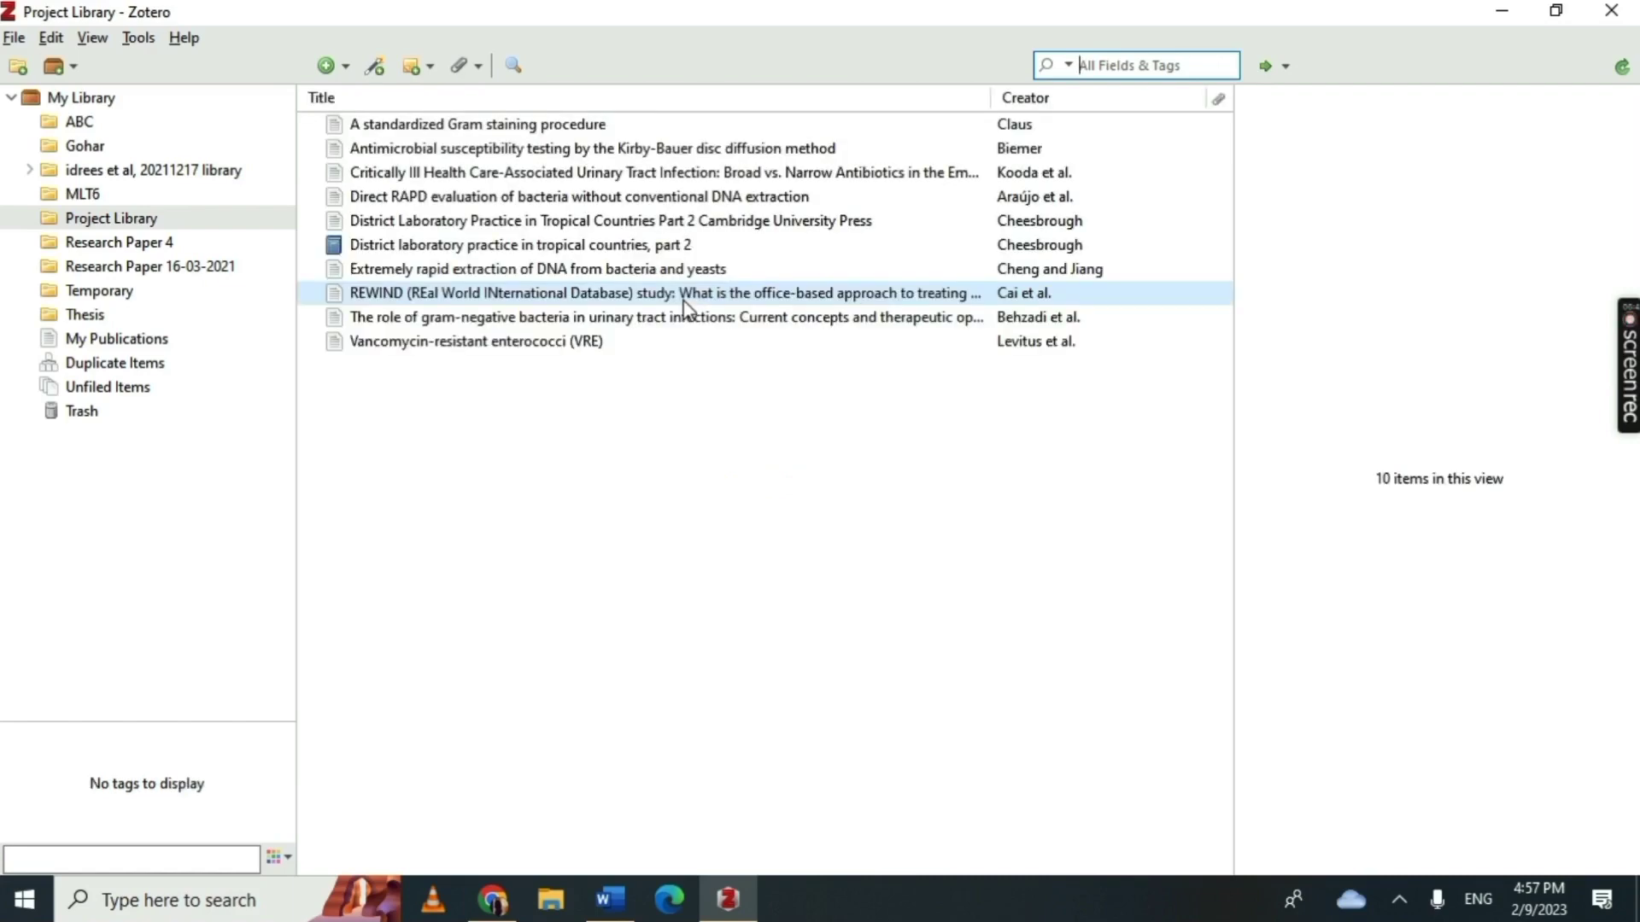
click(15, 39)
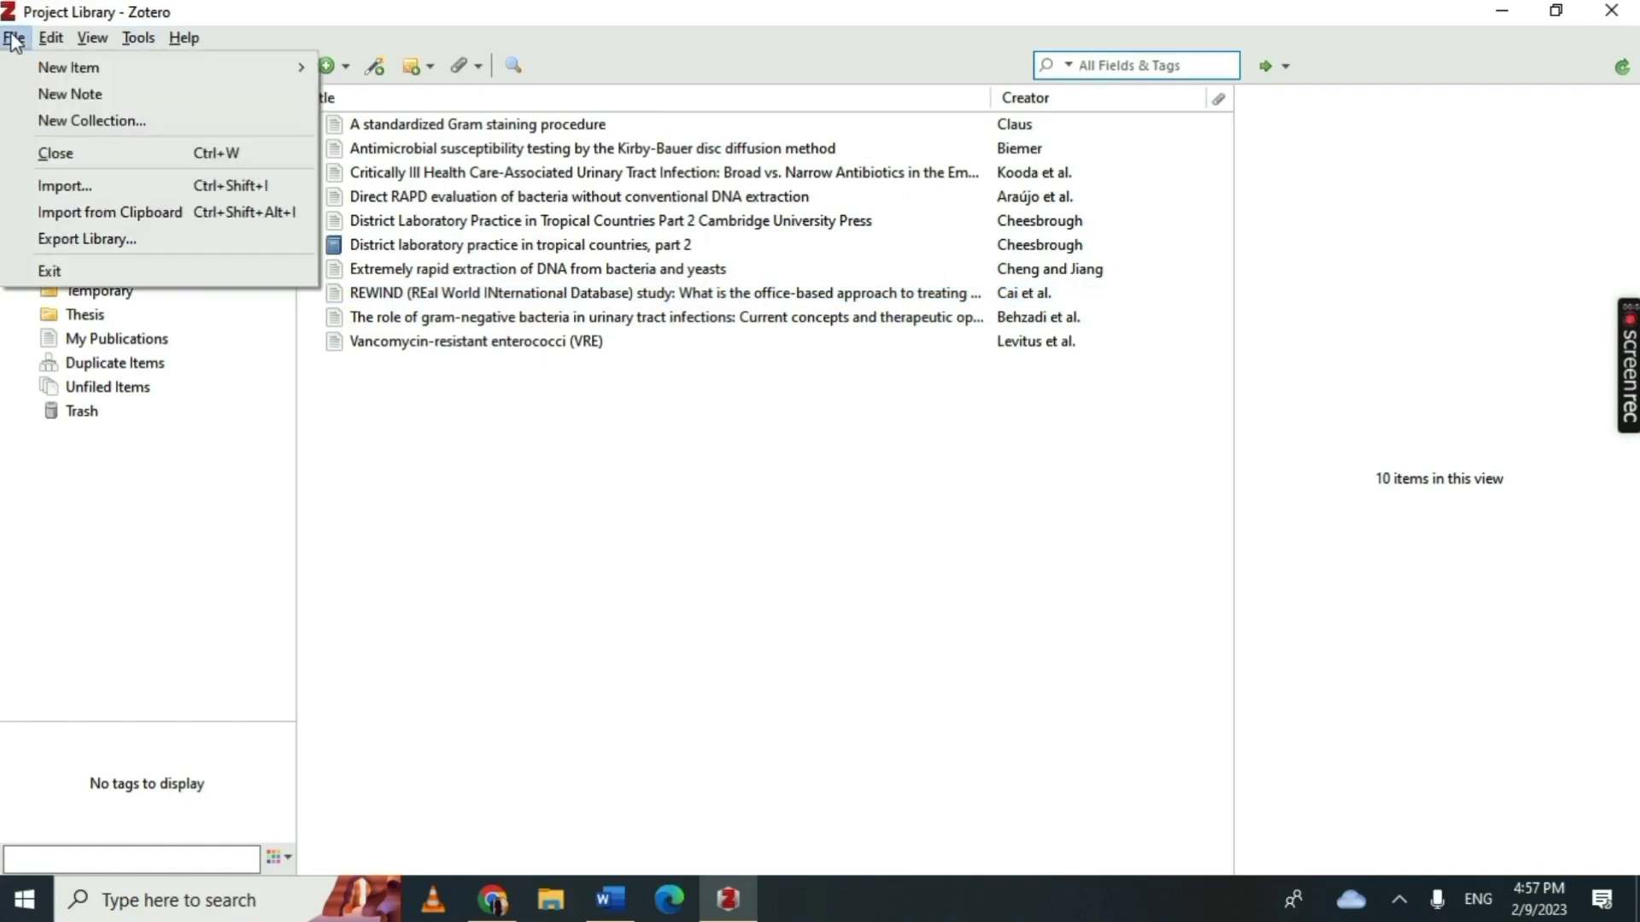
click(68, 123)
text(rch Paper)
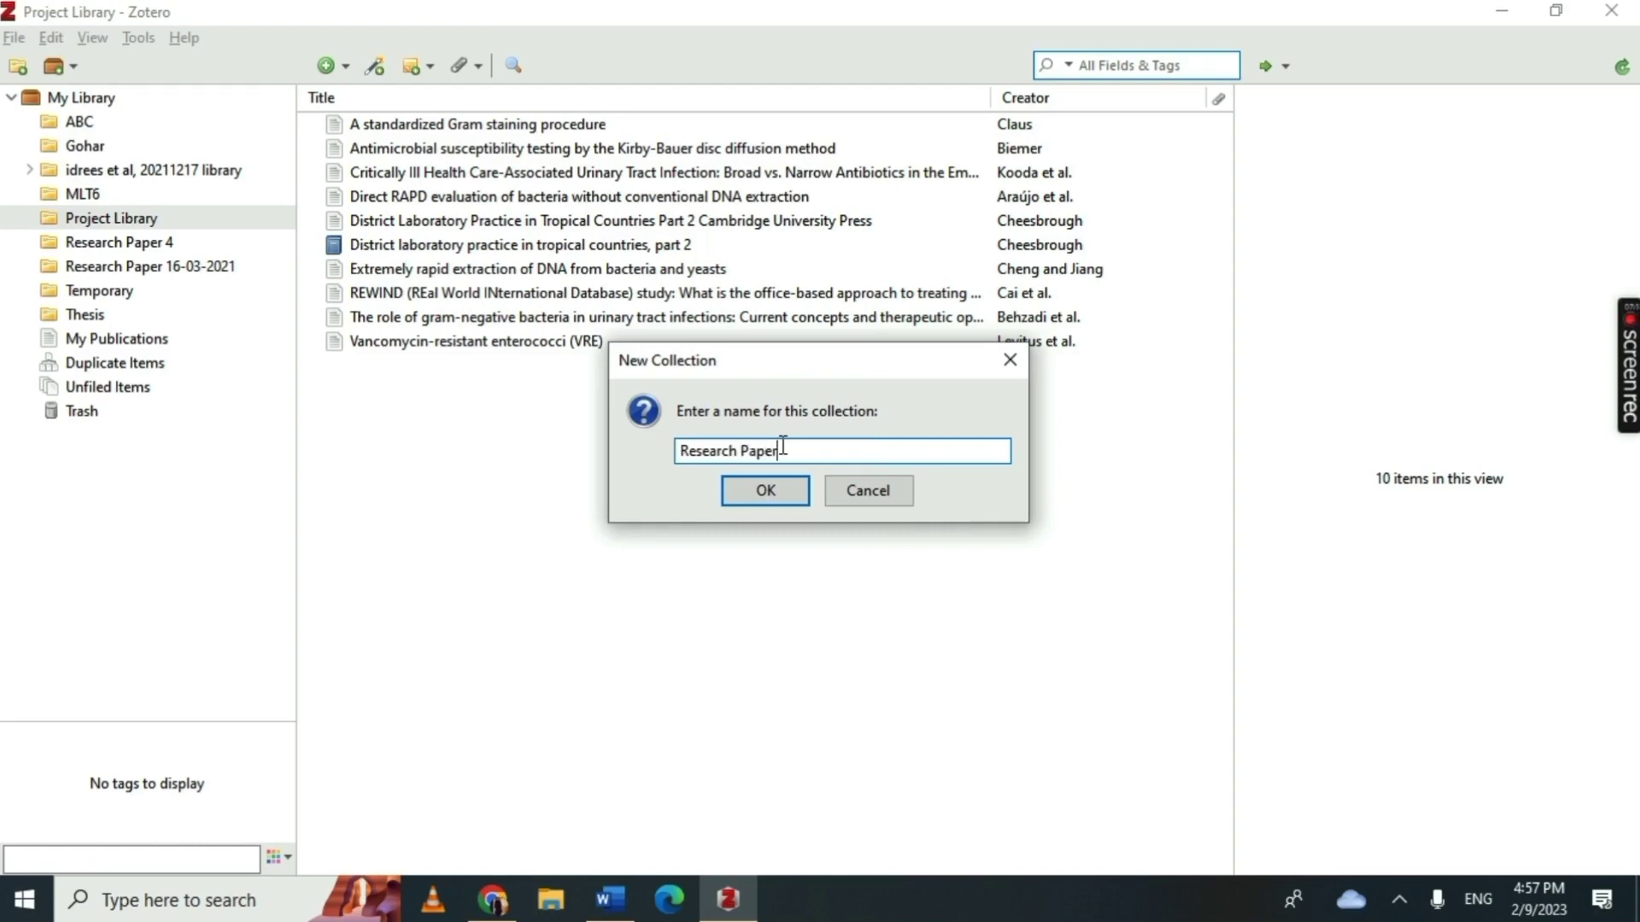
click(766, 493)
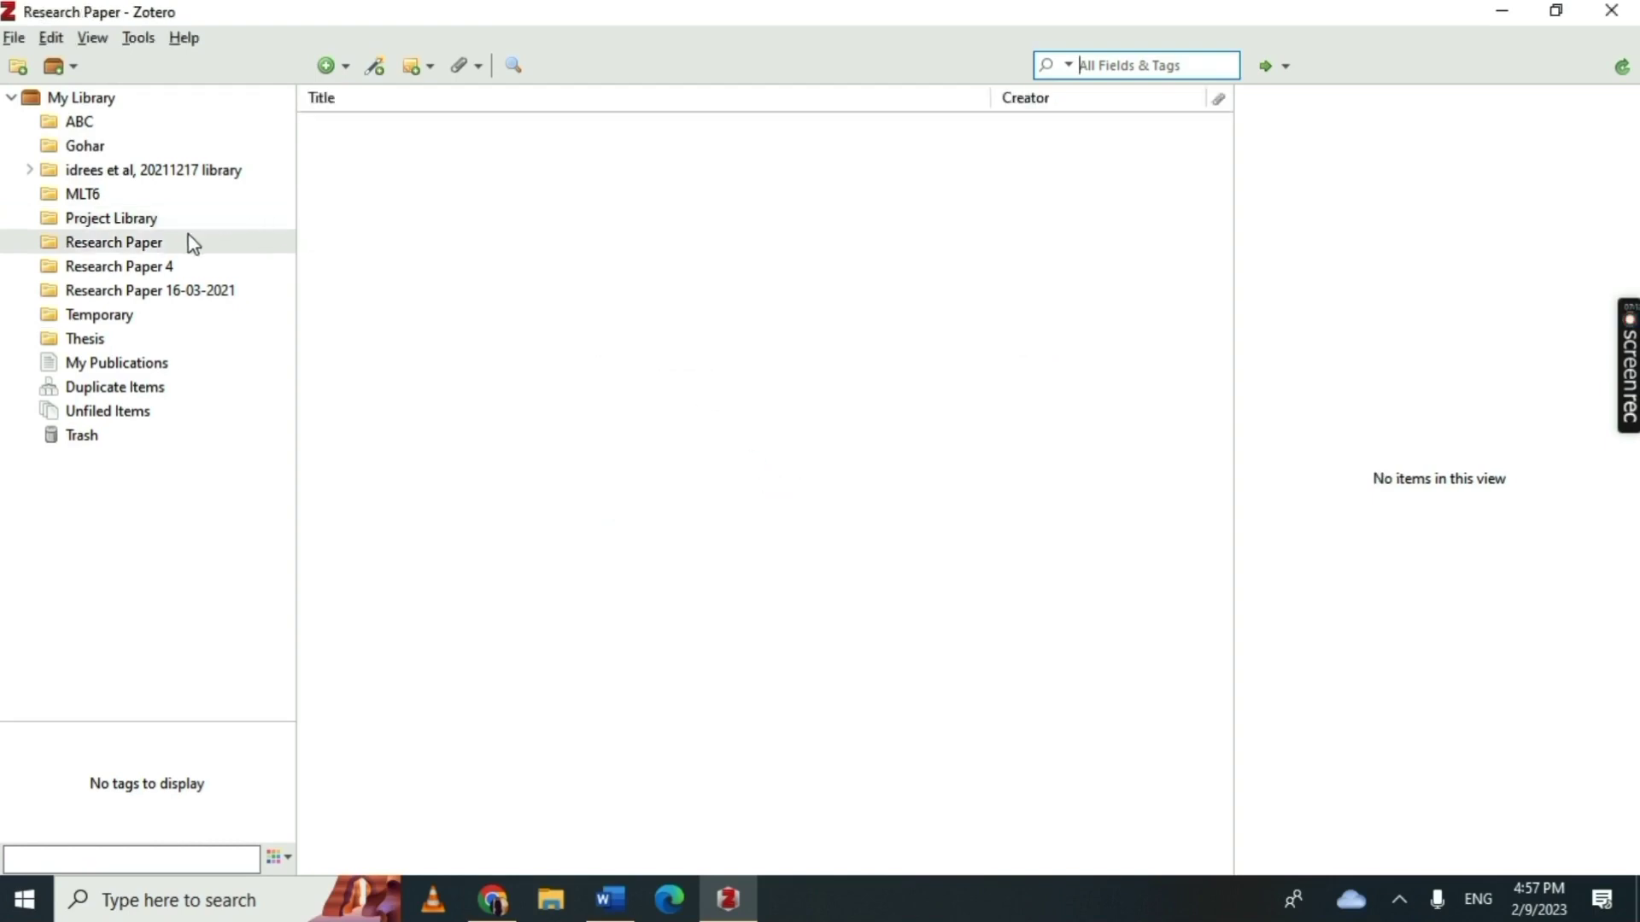
click(142, 243)
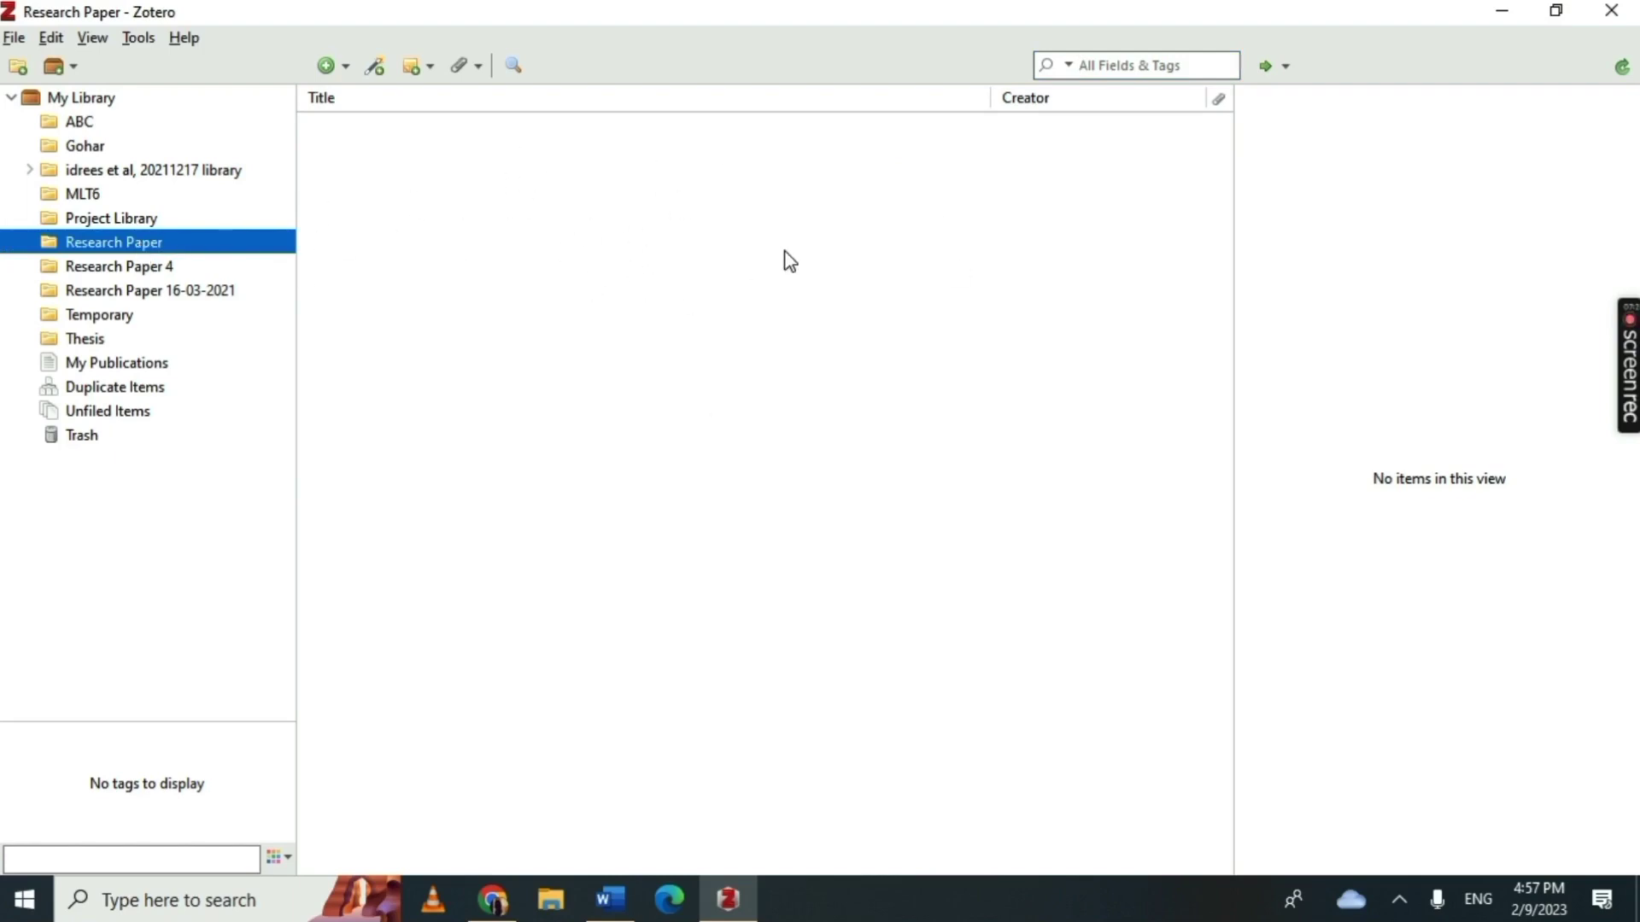
- Switch to the Word paper, insert a space between "females" and the full stop in the Introduction sentence, and minimize the document
click(1502, 11)
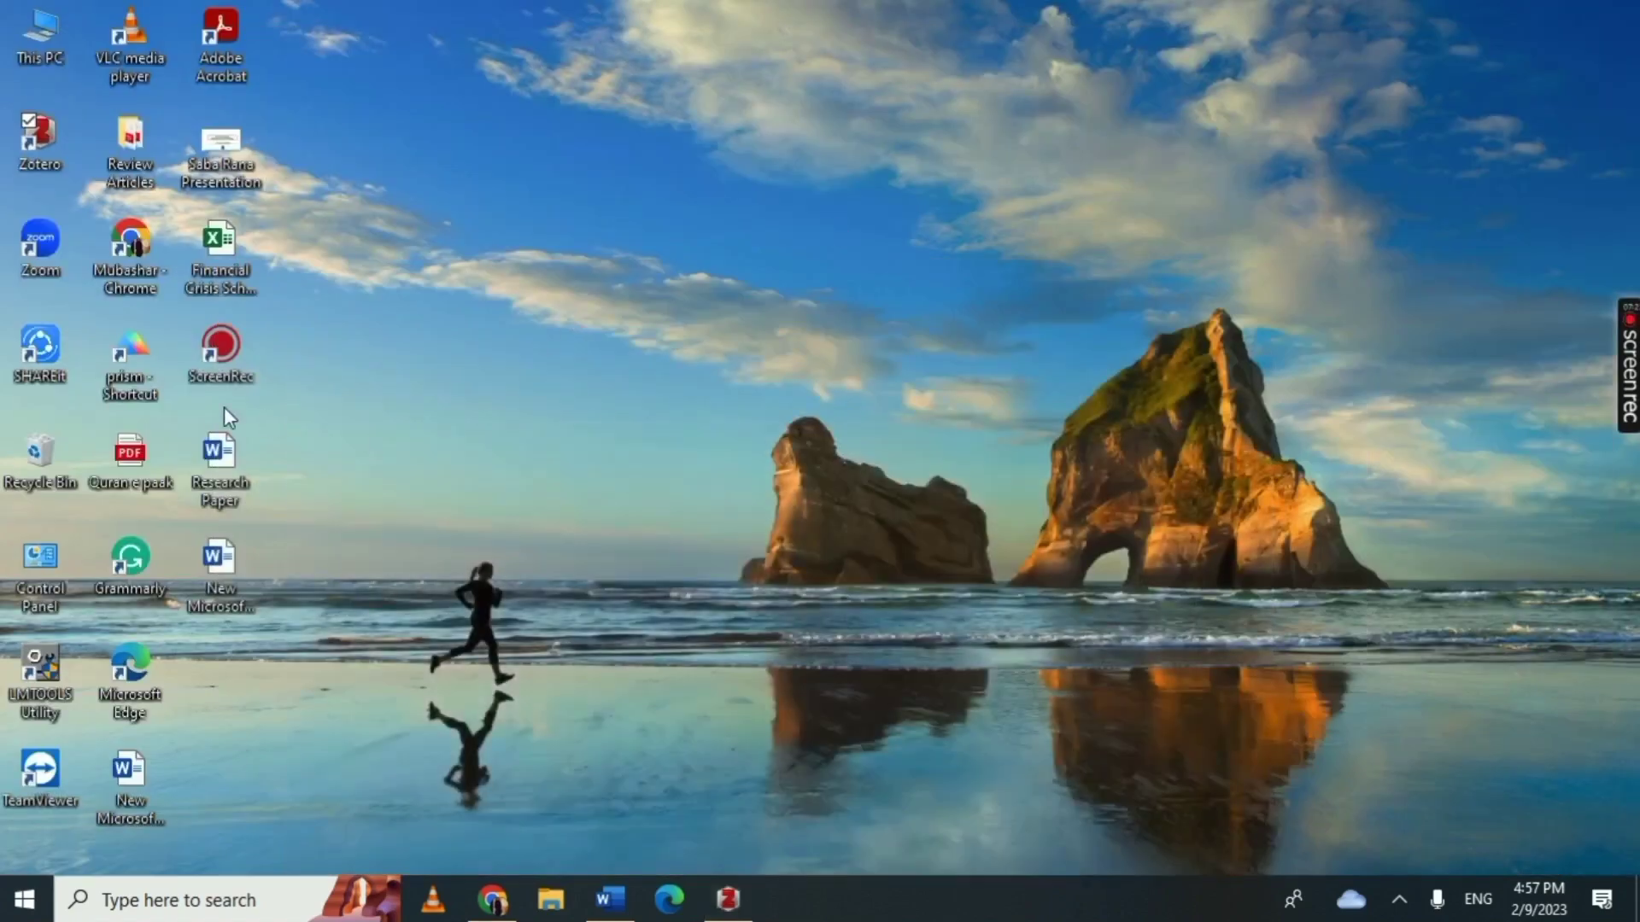
click(610, 898)
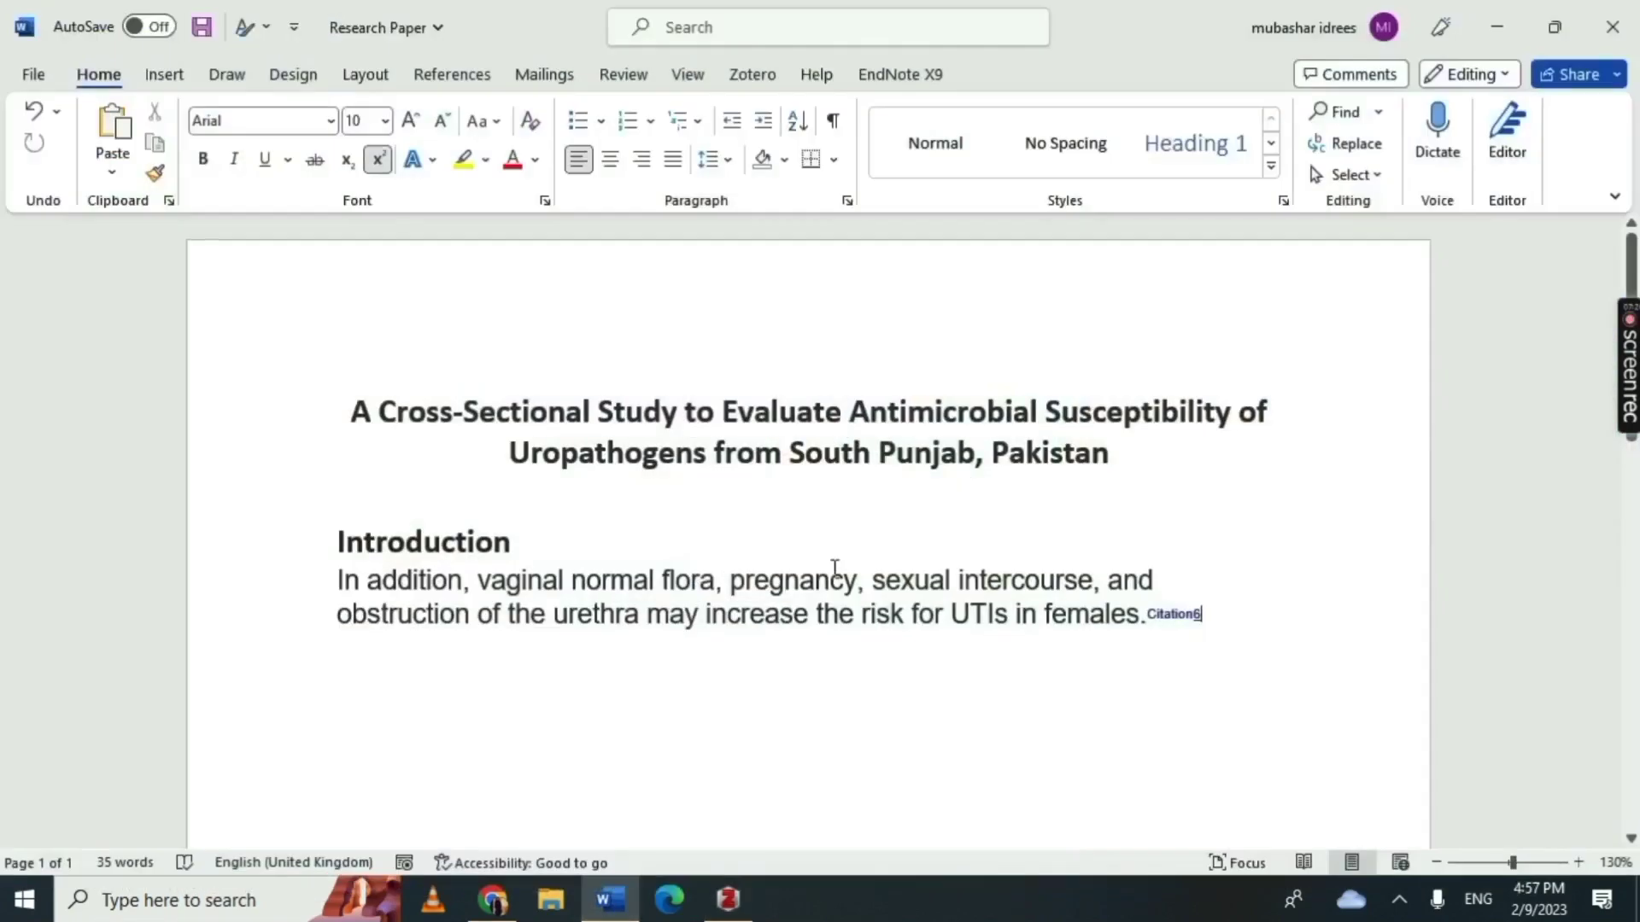
click(1143, 617)
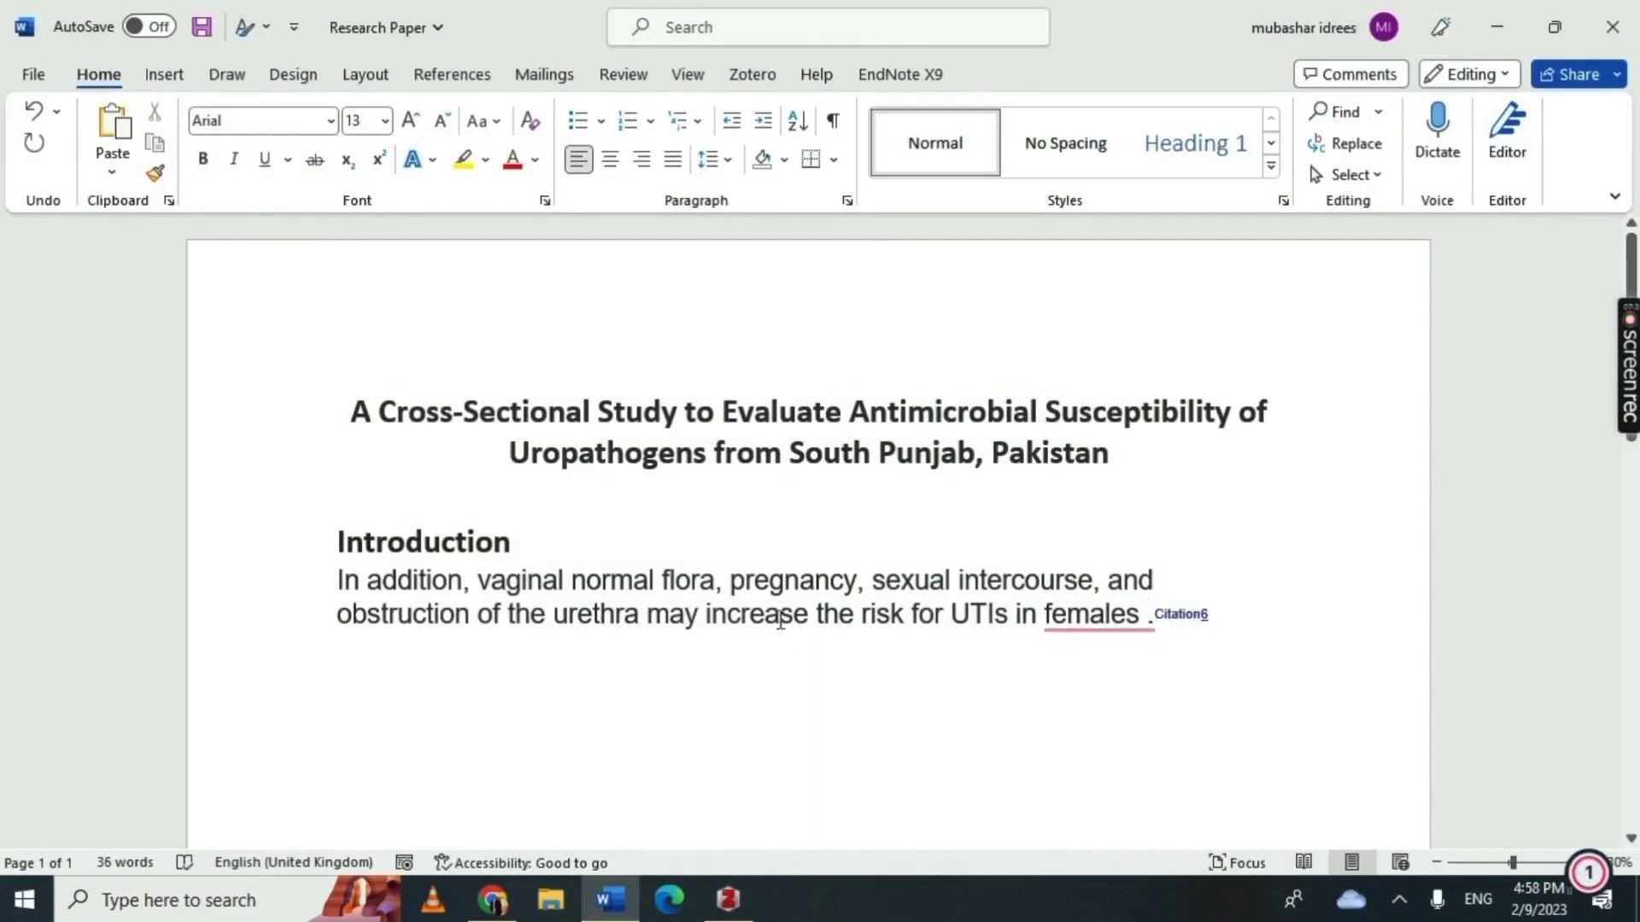
click(1490, 26)
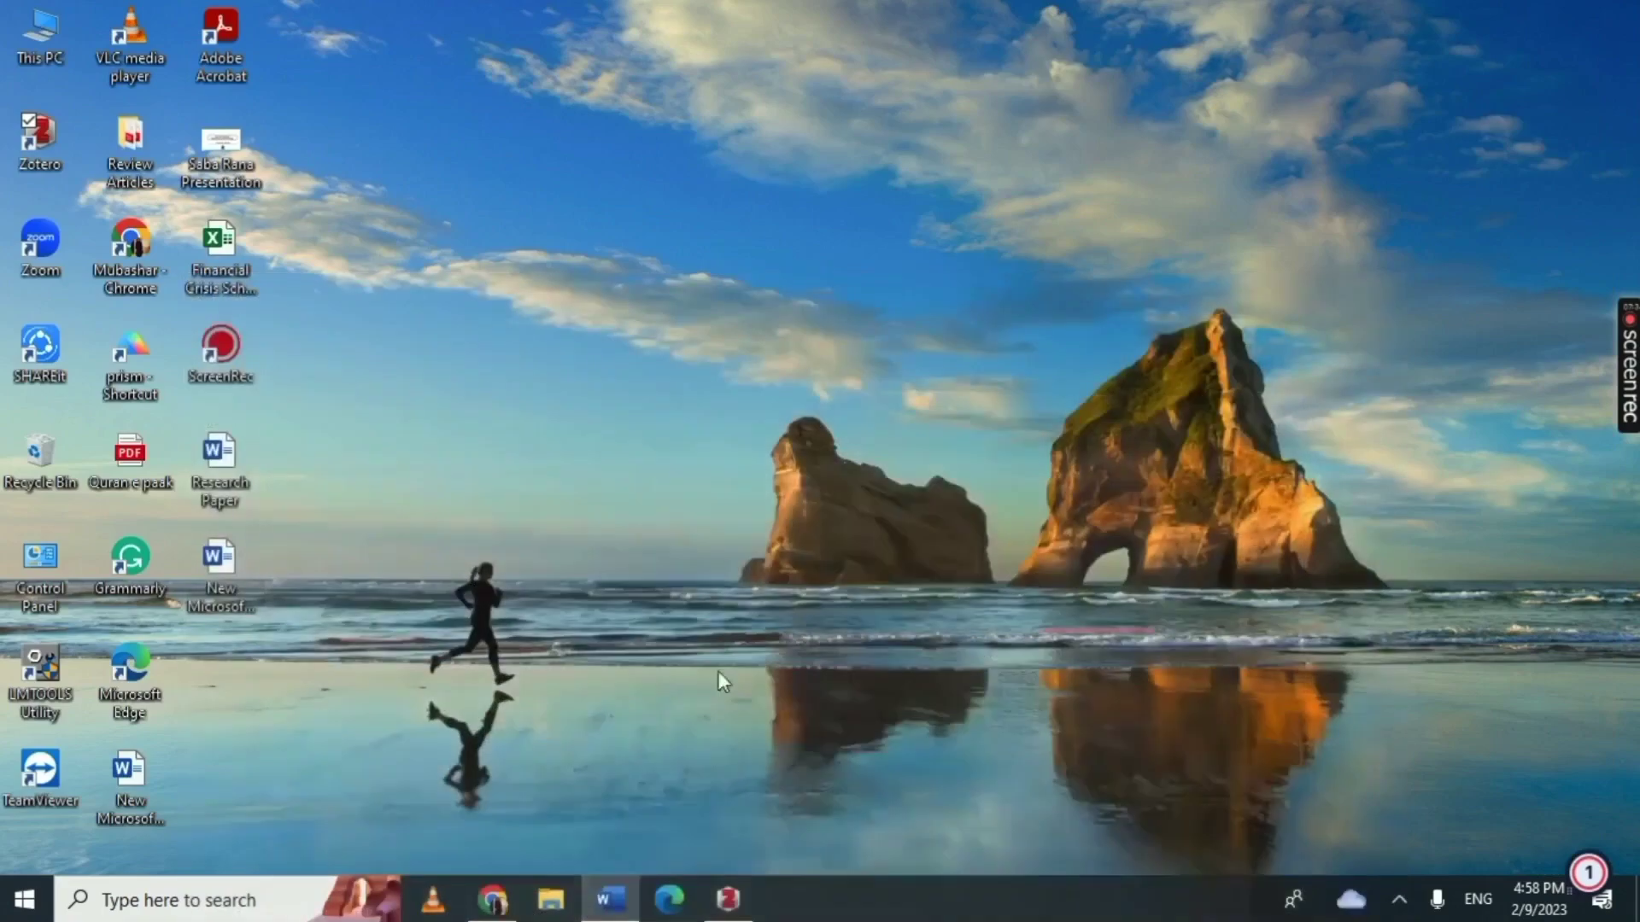
- Check the Research Paper collection in Zotero and switch to the Google Scholar result in Chrome
click(730, 905)
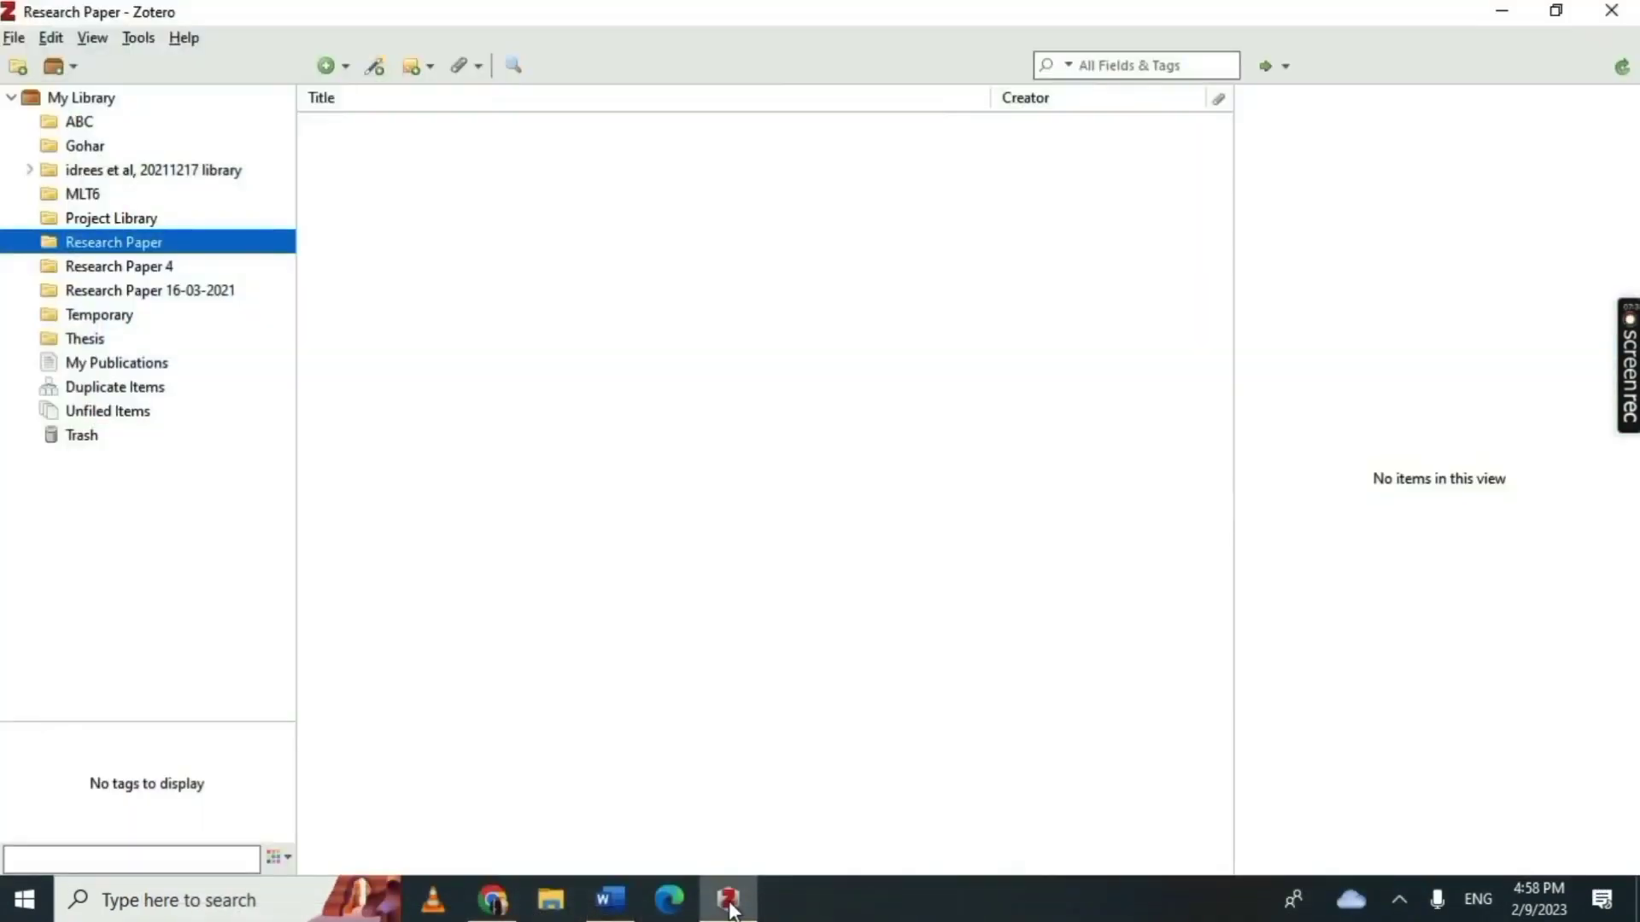
click(730, 907)
click(493, 899)
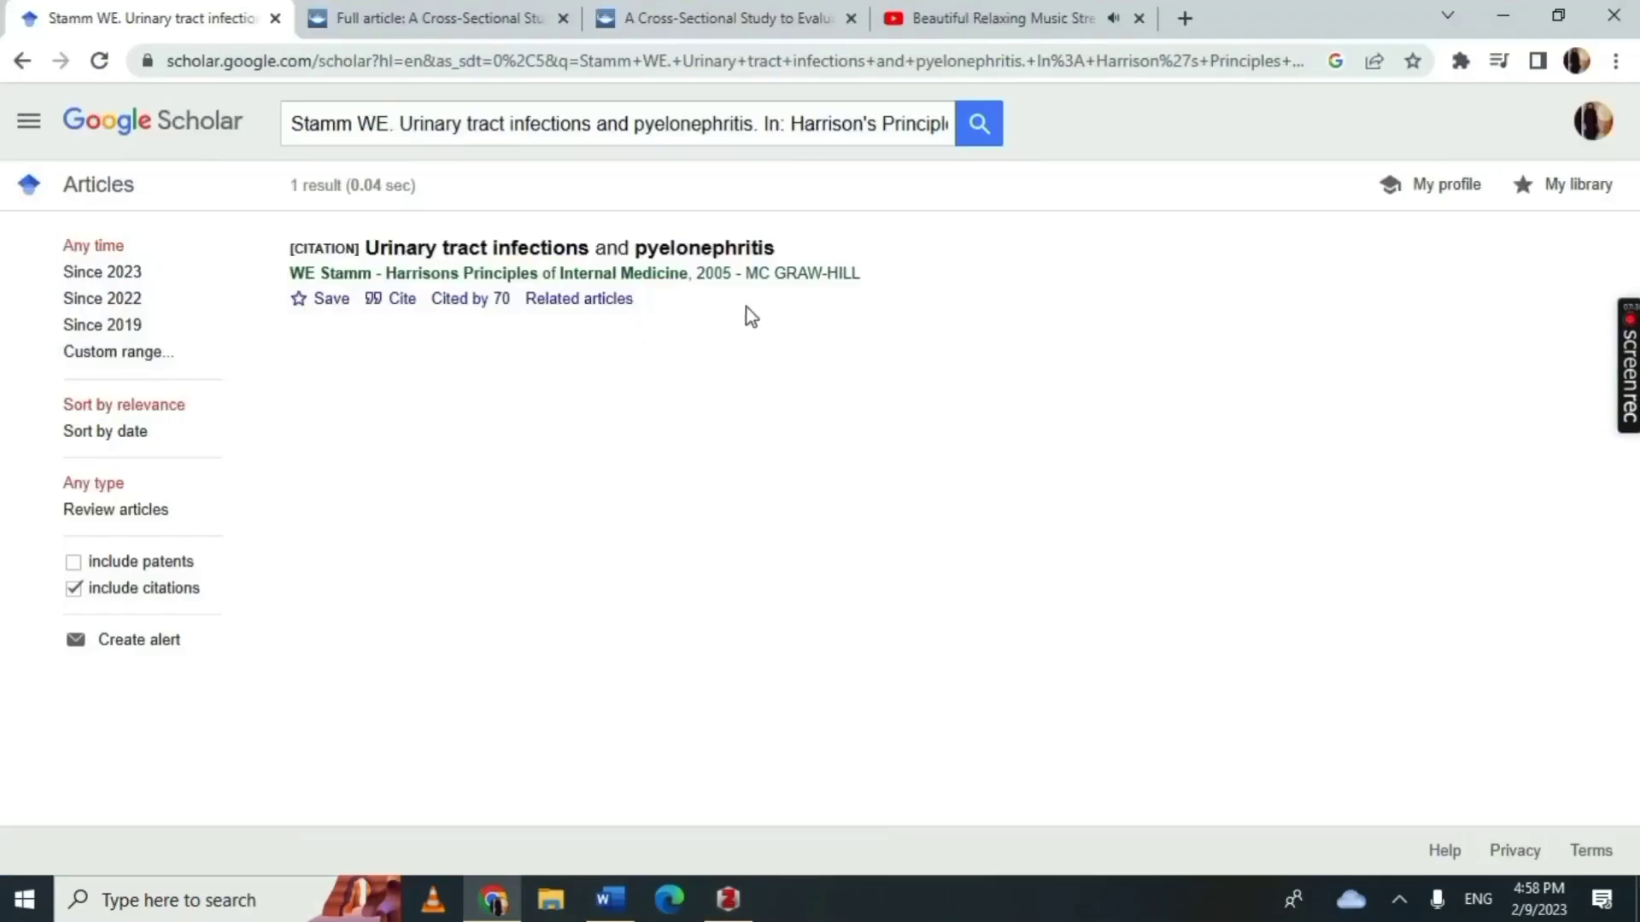
click(1460, 63)
click(1227, 234)
click(1089, 609)
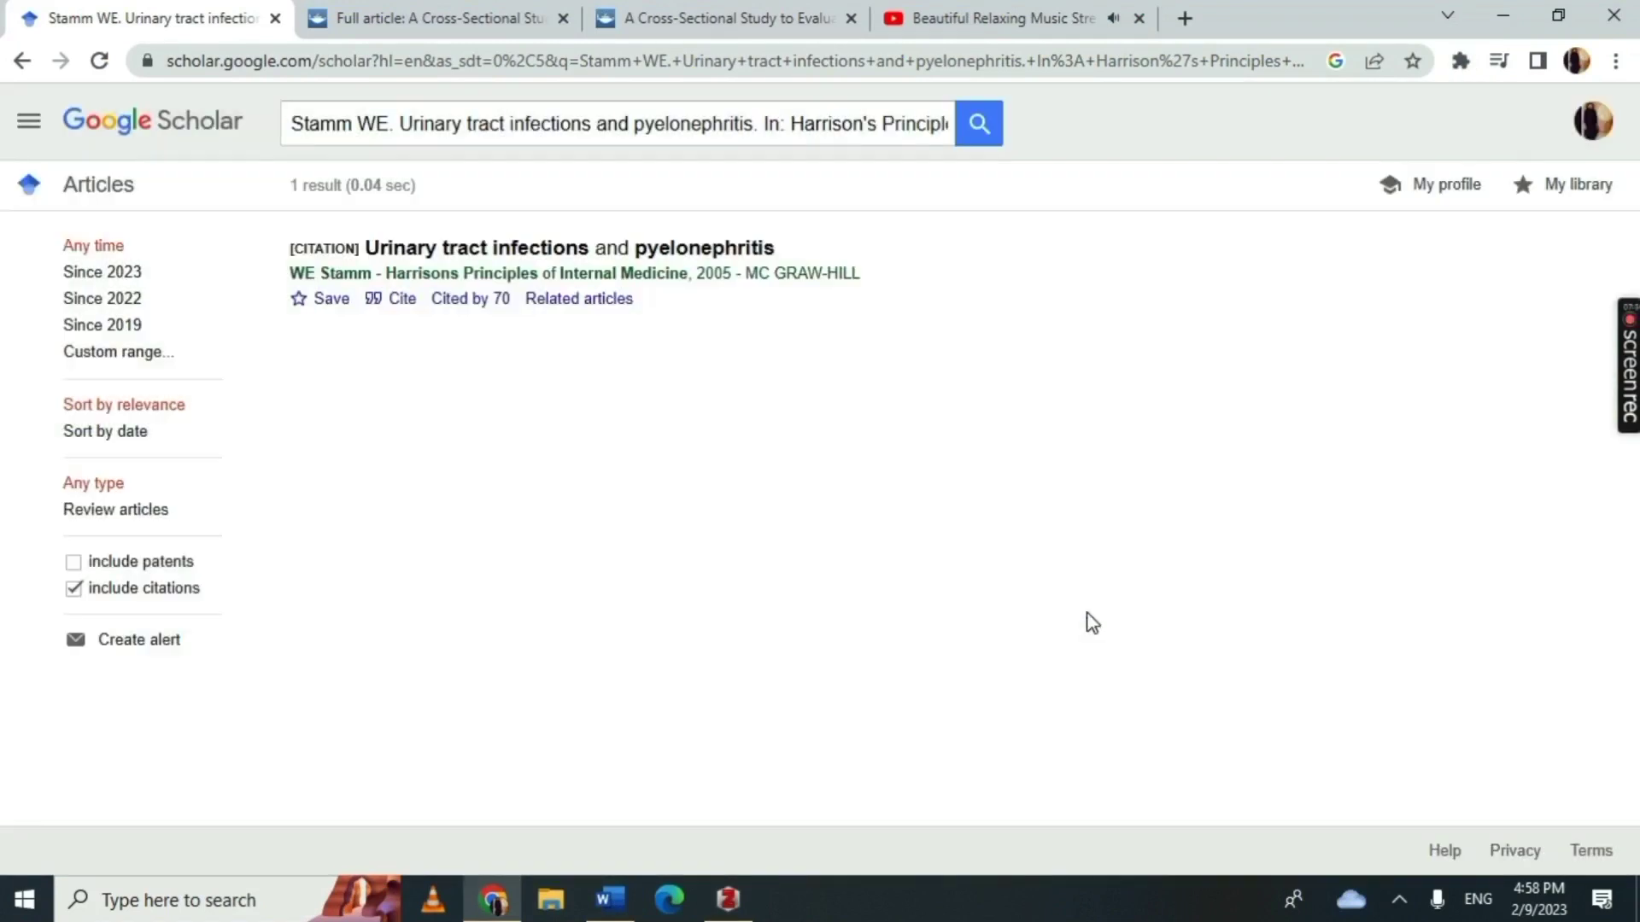
- Save the "Urinary tract infections and pyelonephritis" citation to the Research Paper collection with Zotero Connector and select it in Zotero
click(1460, 61)
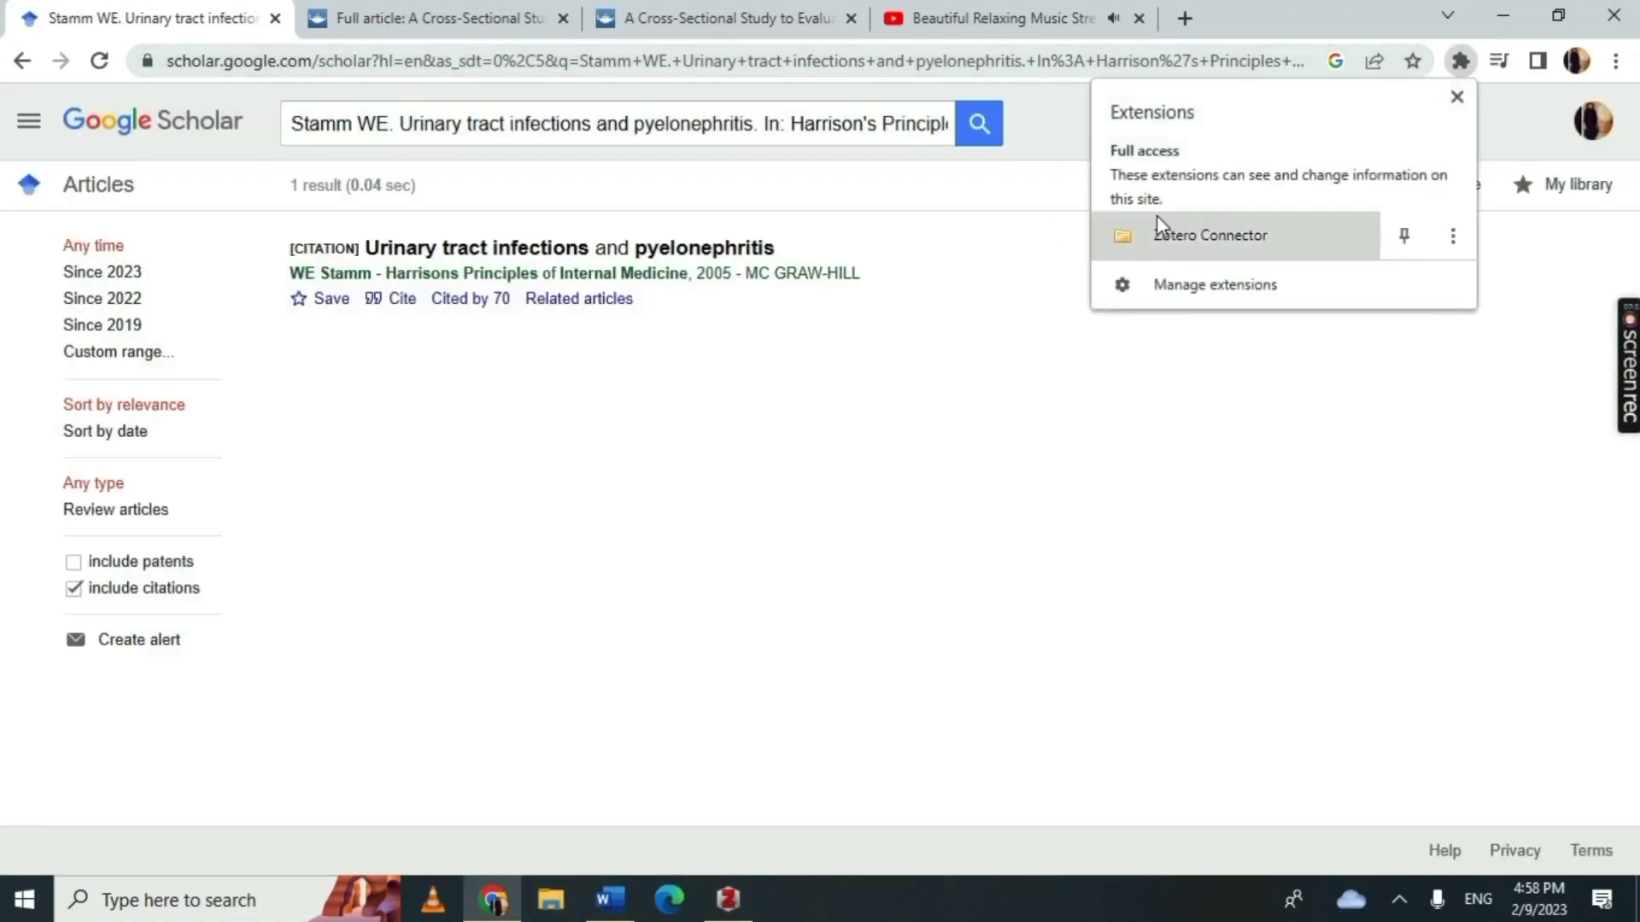
click(1208, 239)
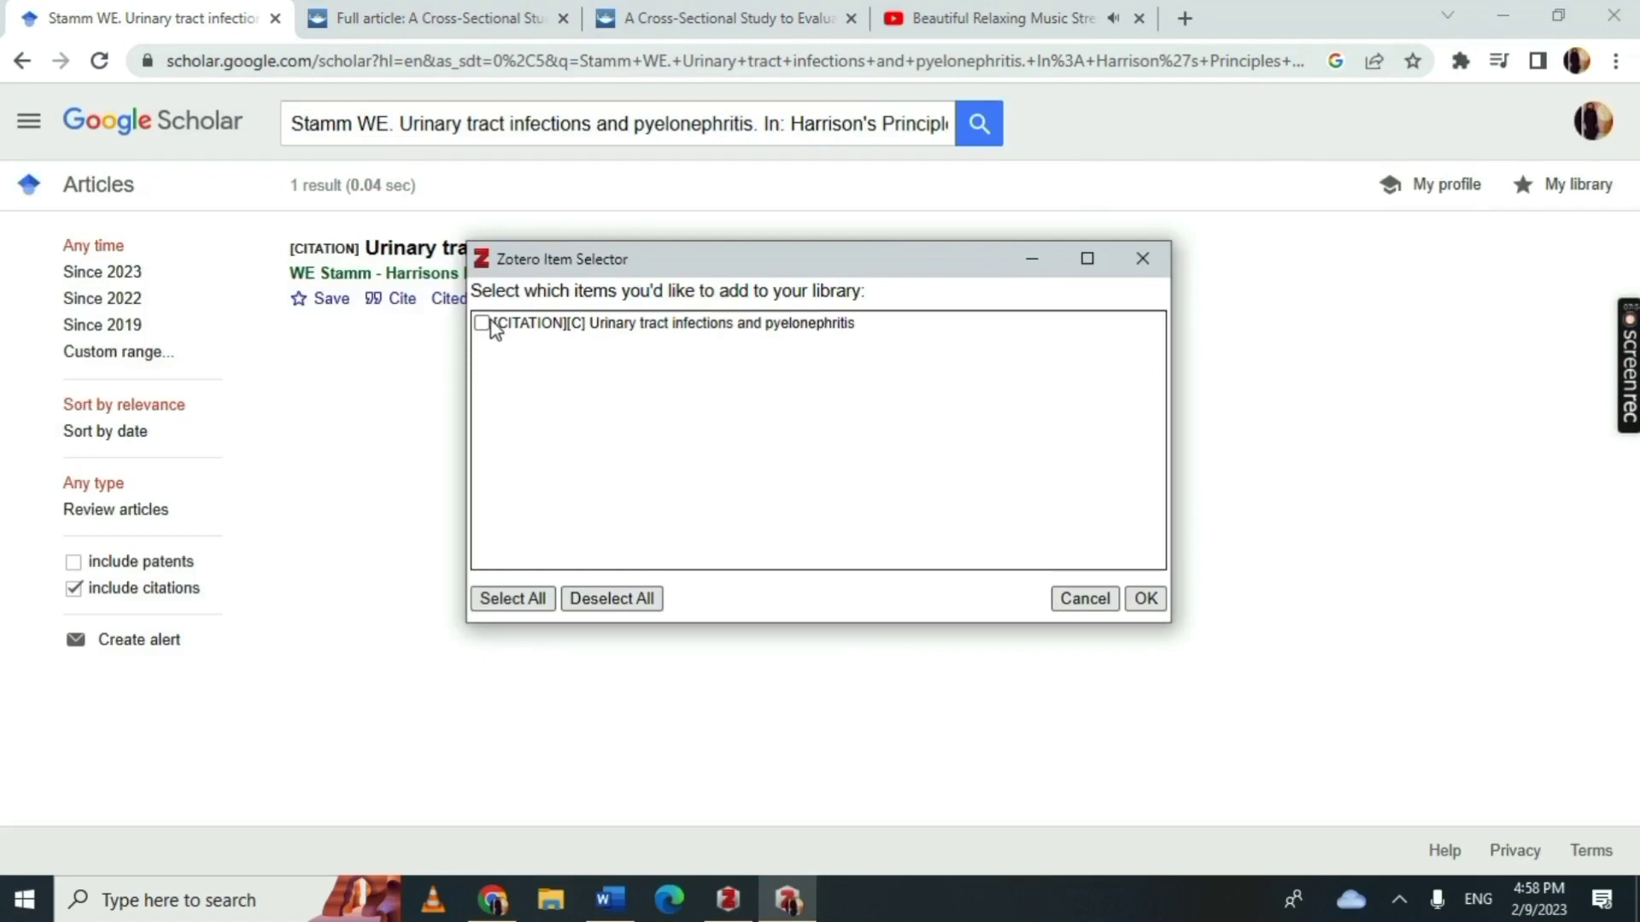
drag(633, 271, 966, 236)
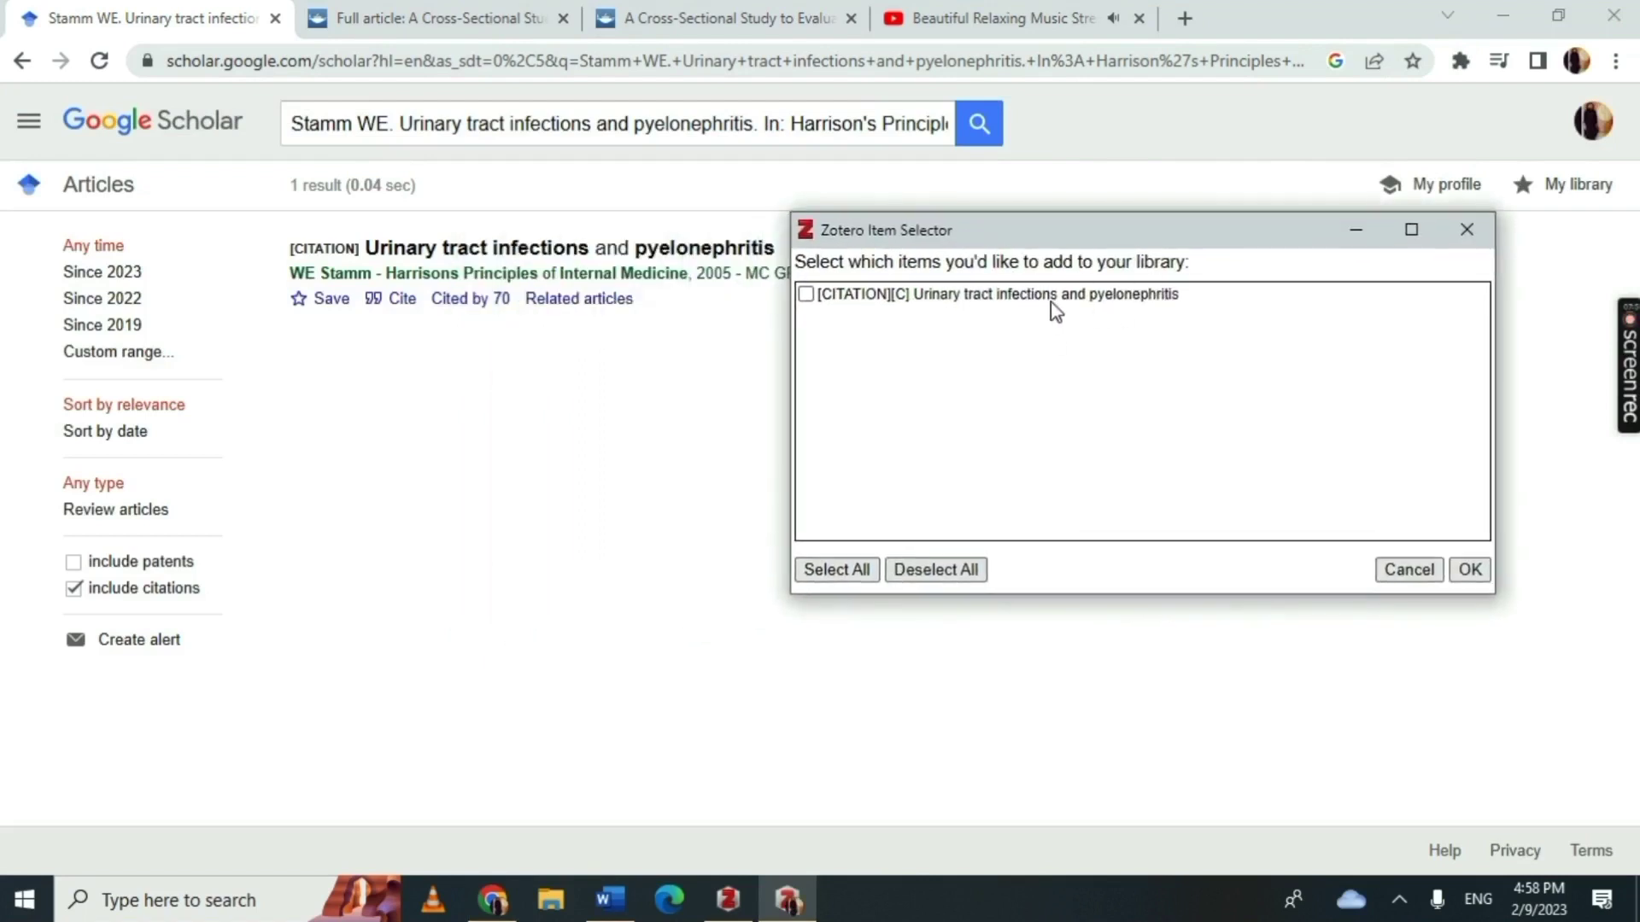
click(805, 295)
click(1469, 570)
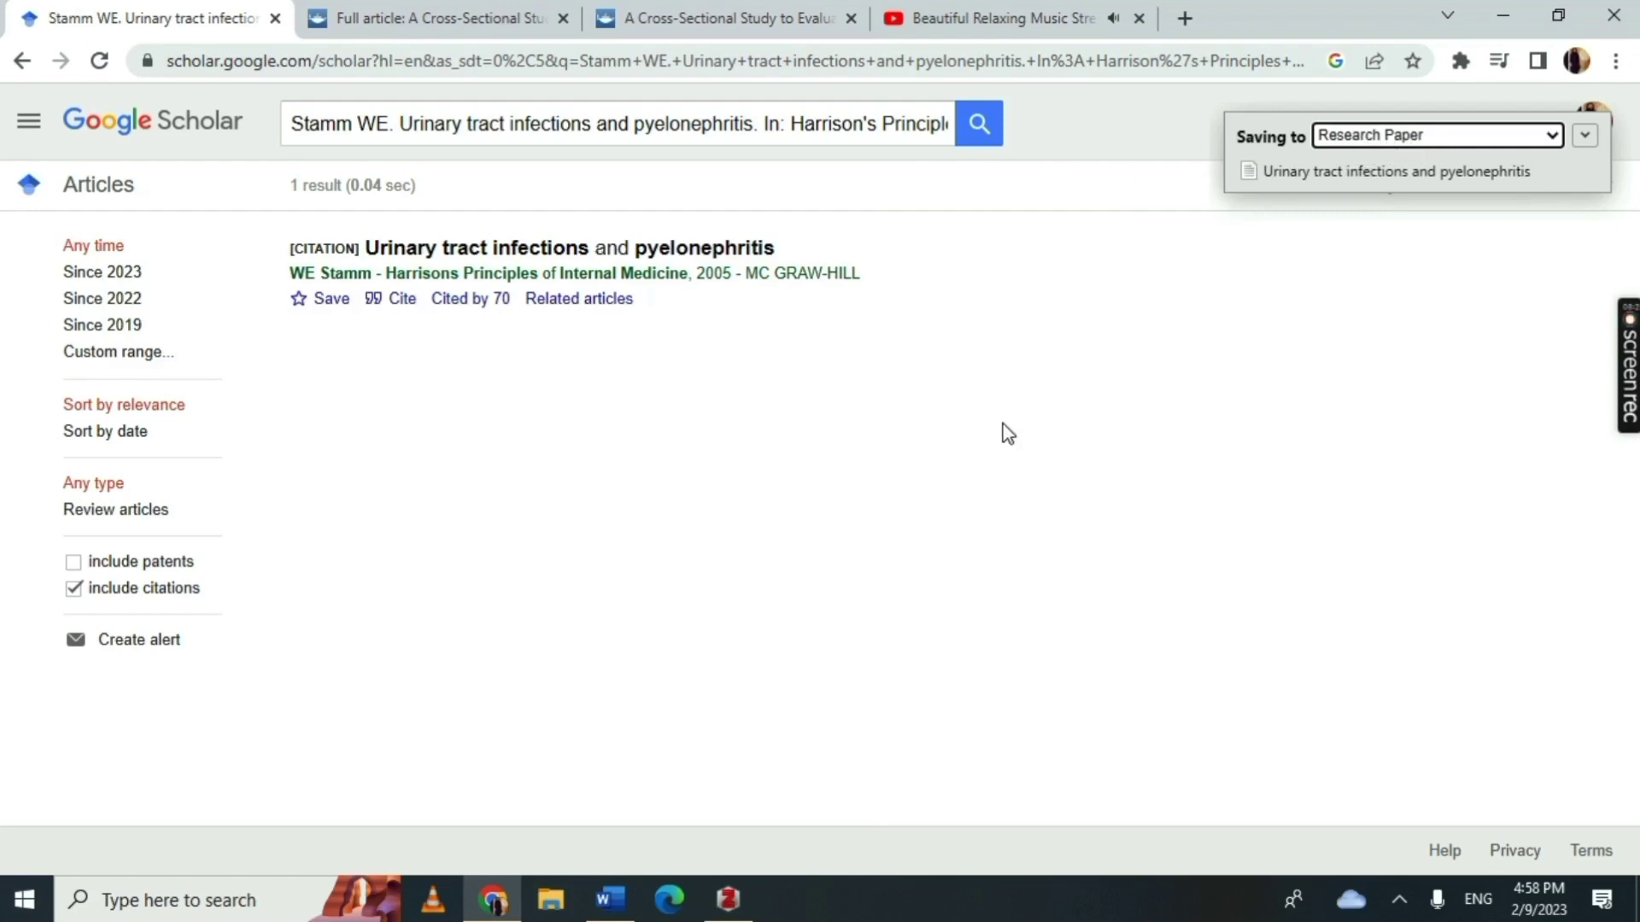
click(740, 907)
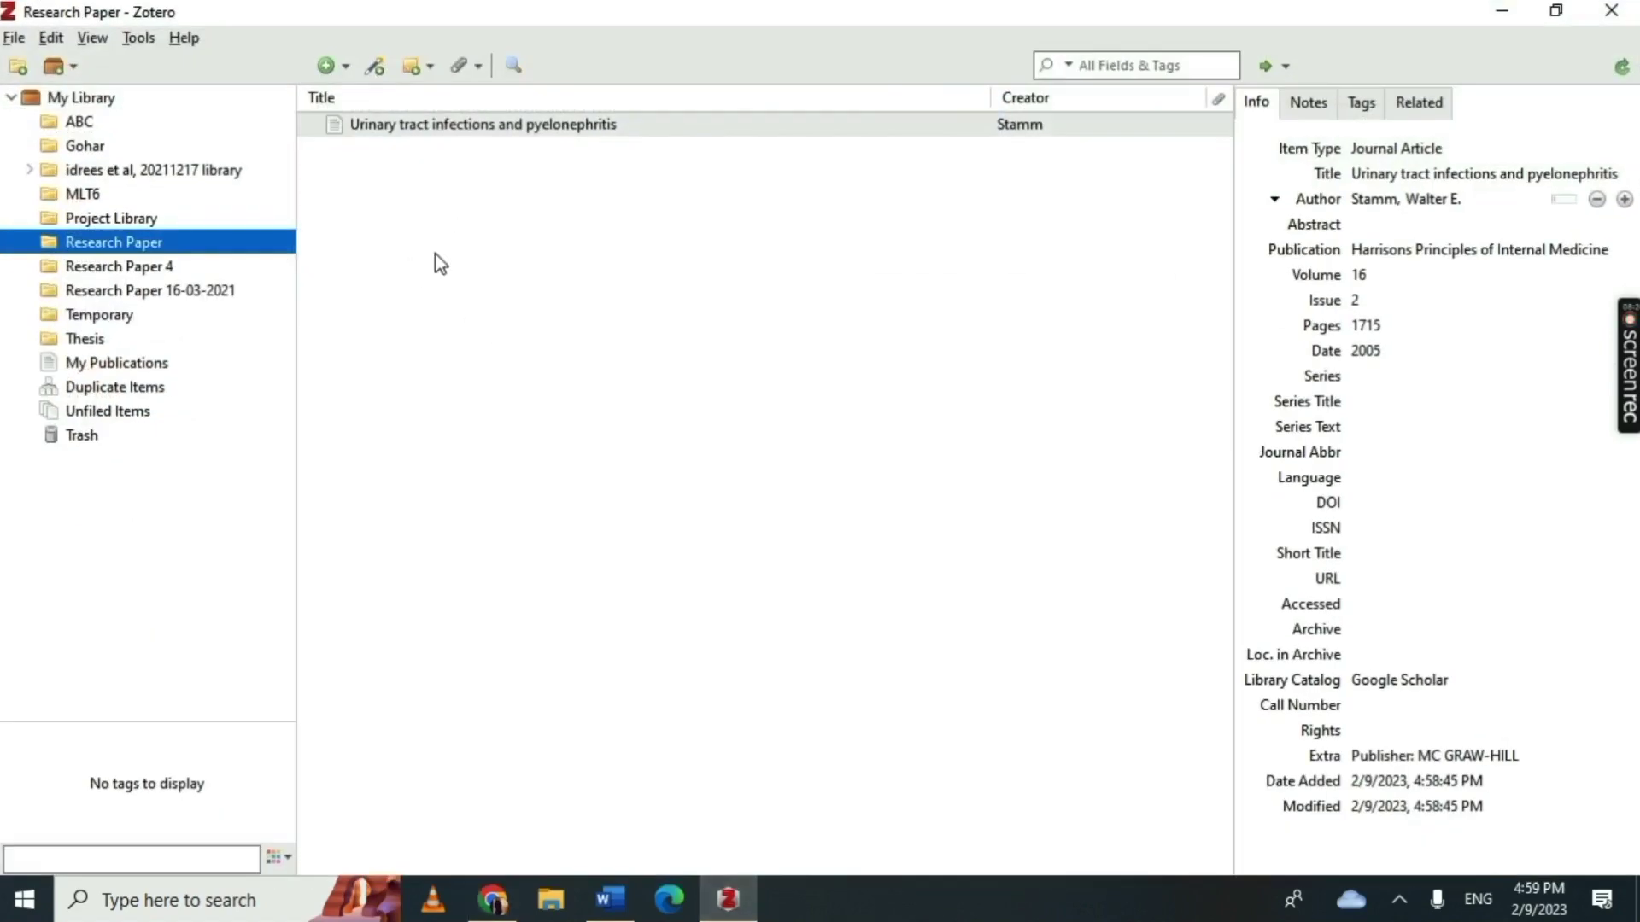
click(483, 128)
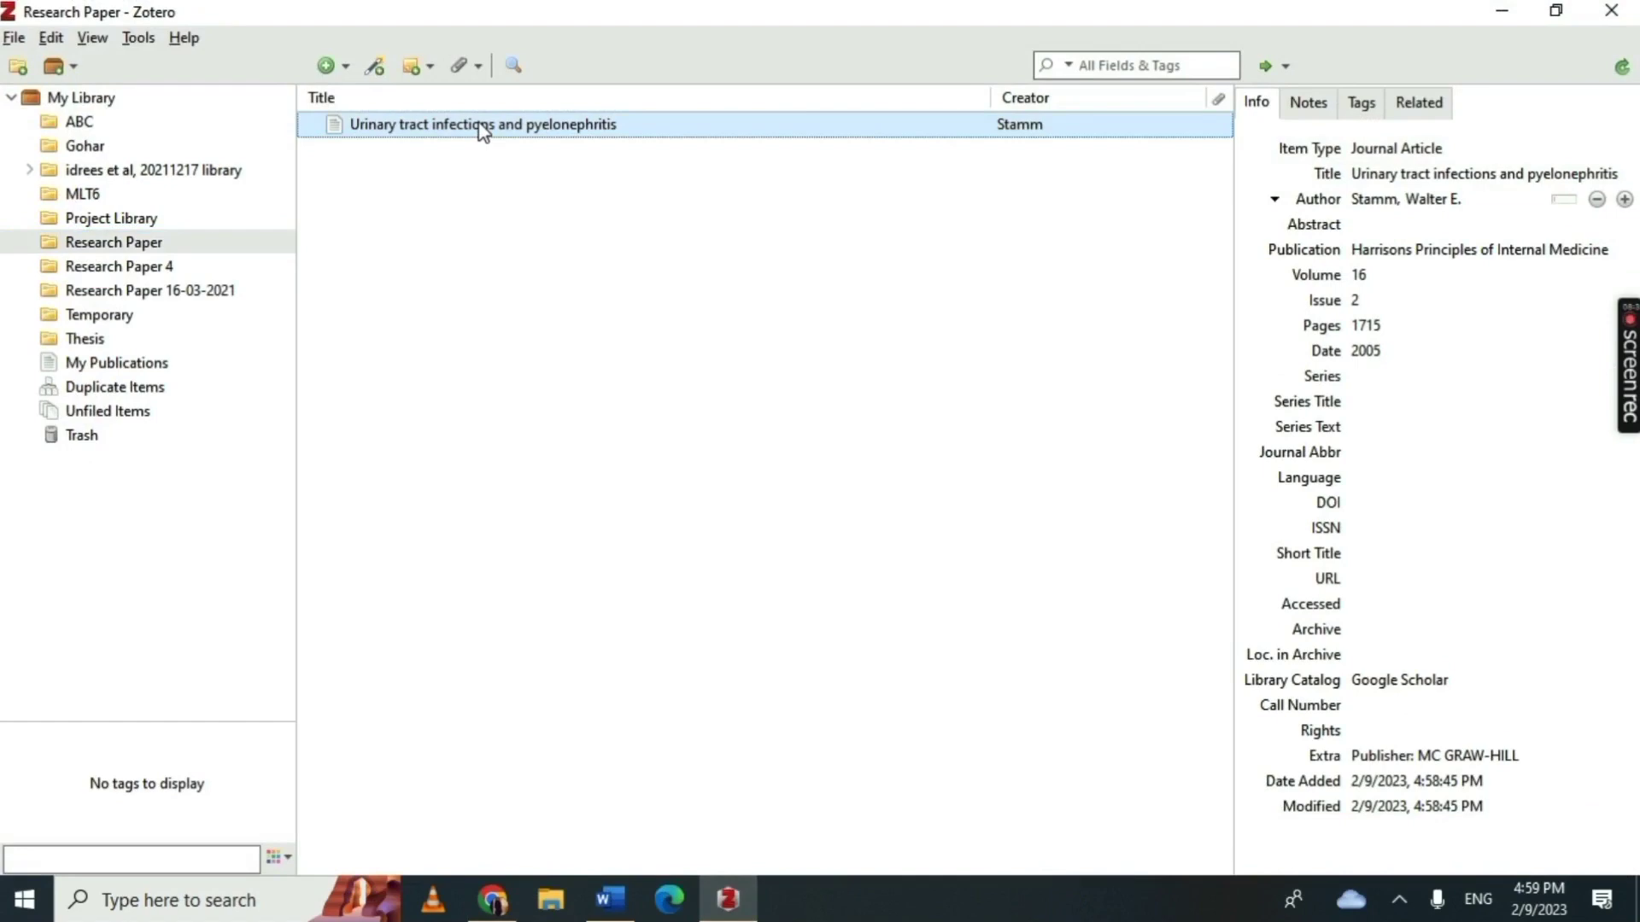
- Switch to the Word paper, delete the "Citation6" marker after the Introduction sentence, and place the cursor before its full stop
click(610, 898)
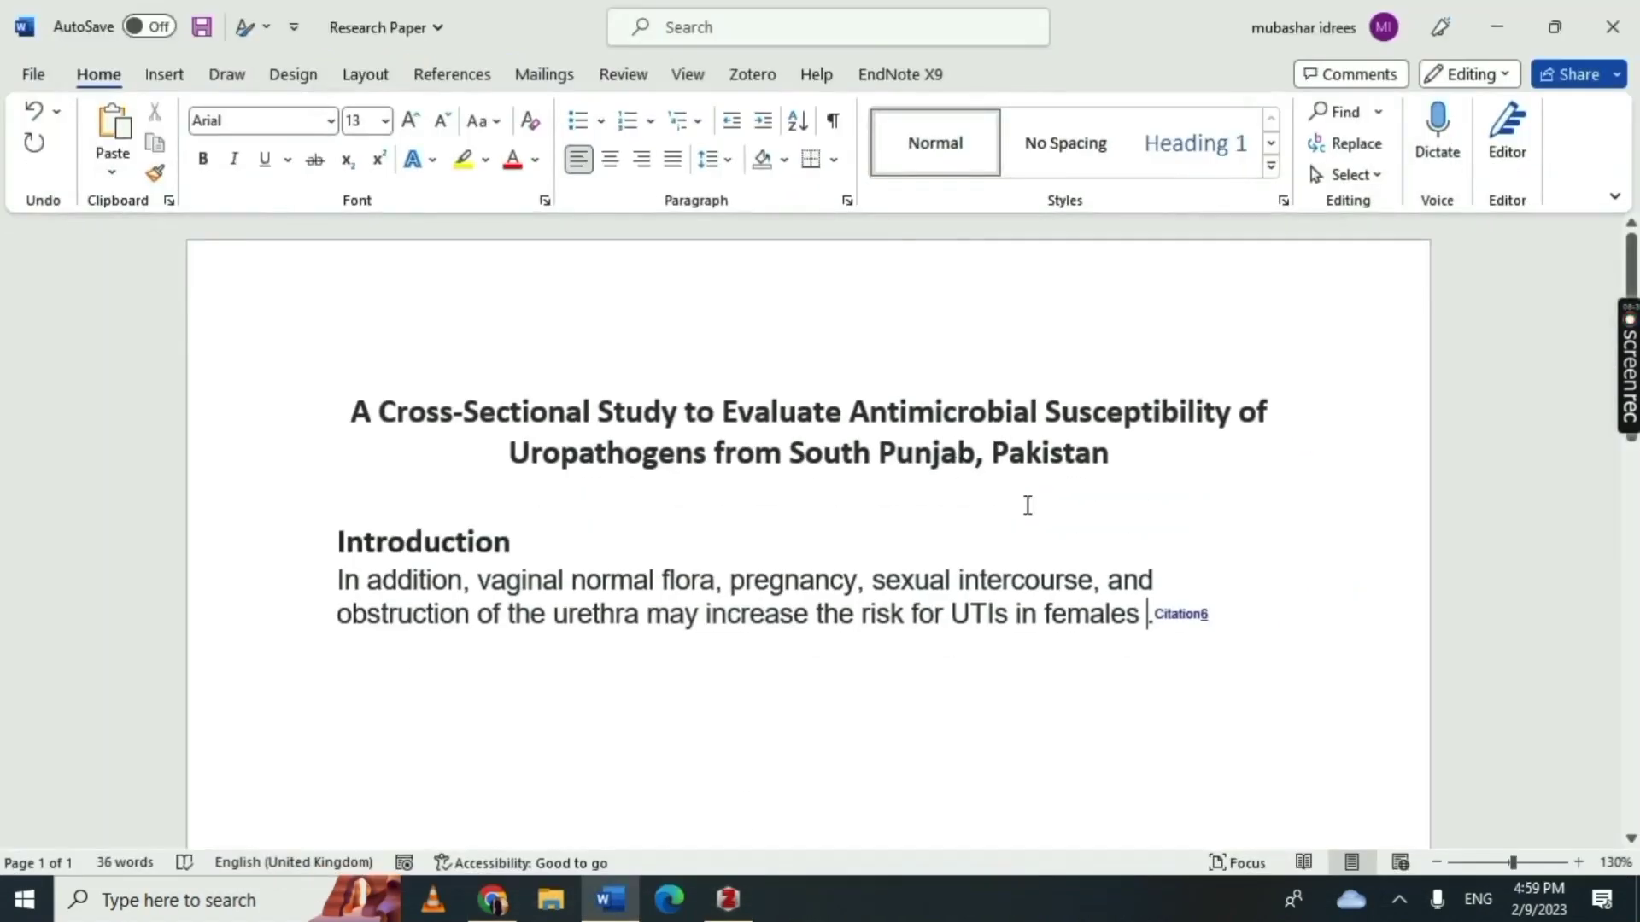
click(1154, 624)
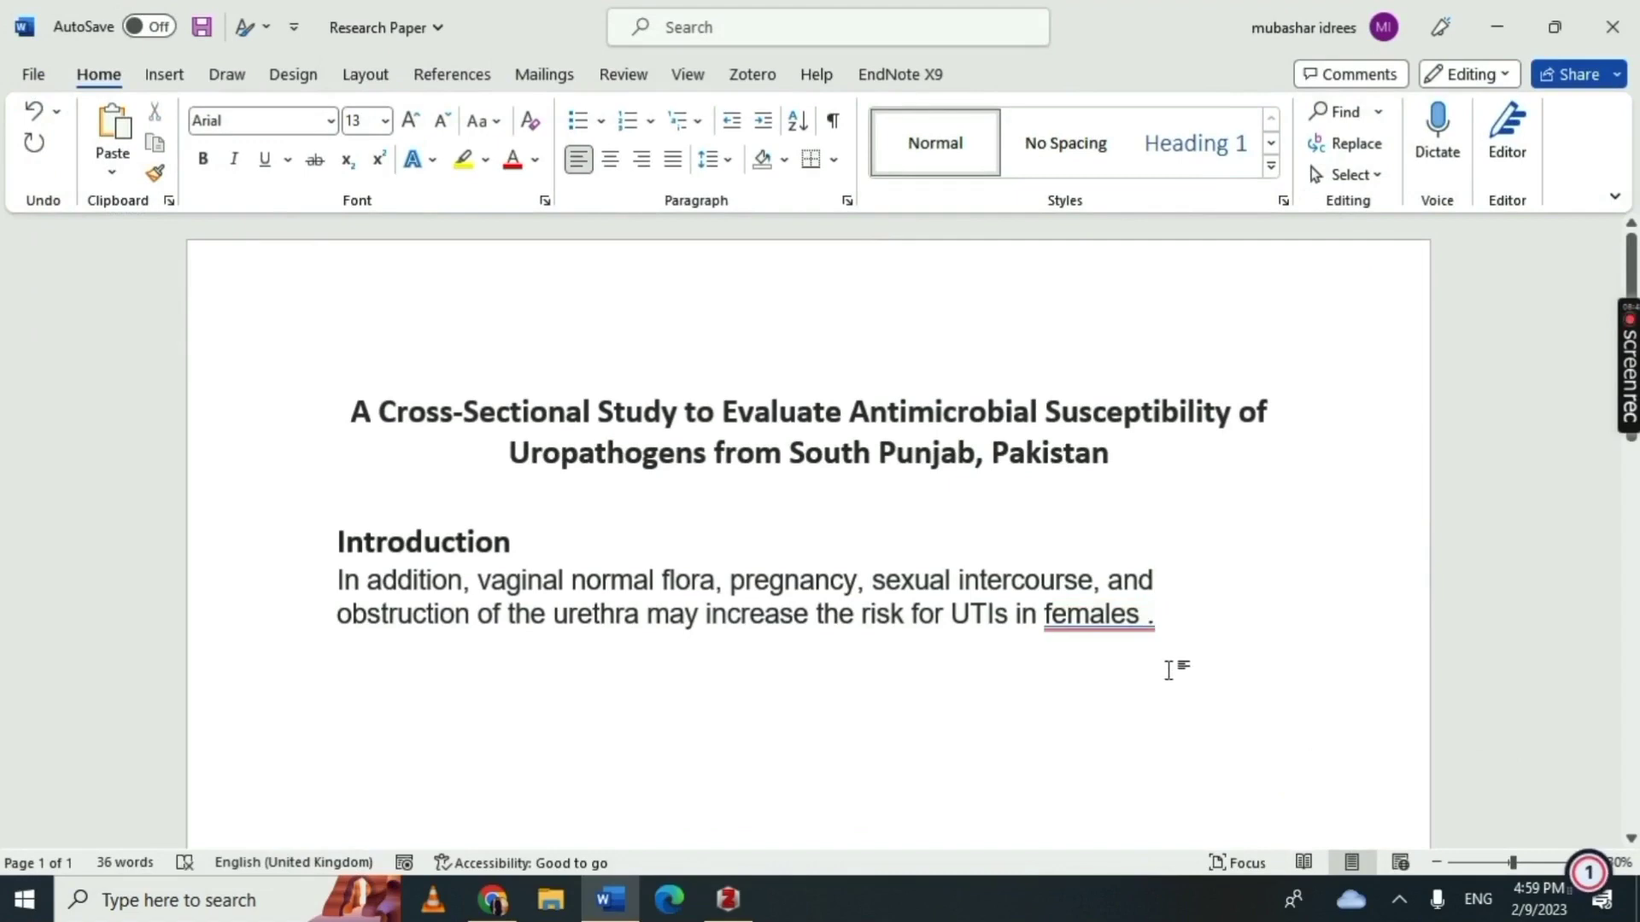
double_click(1147, 617)
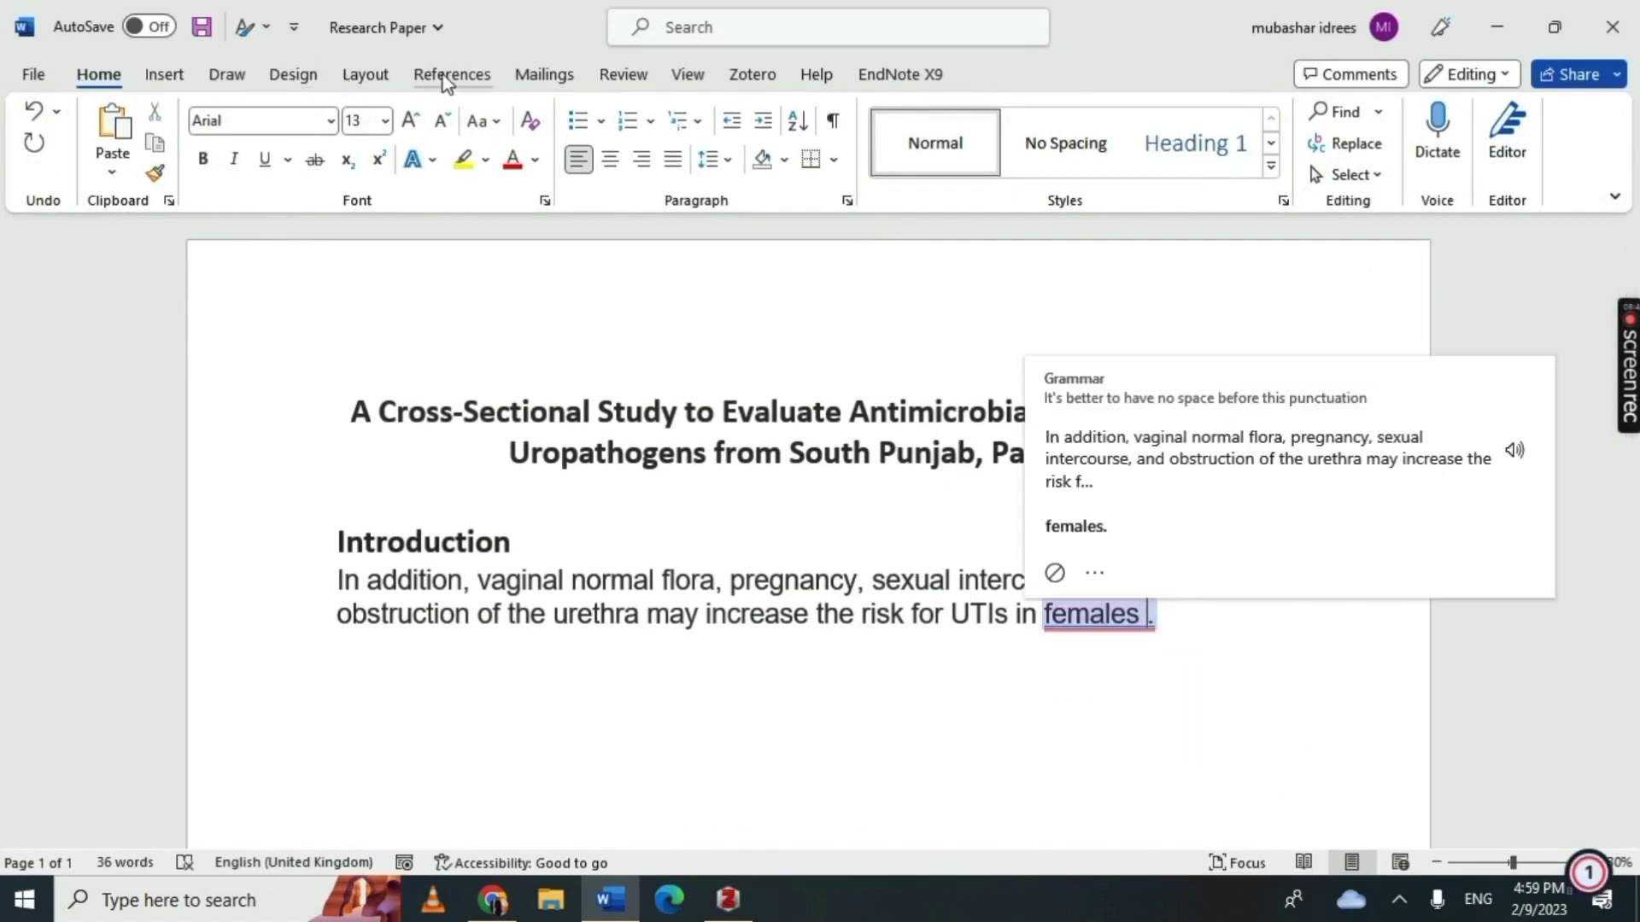
- Insert a Zotero citation after "females", finding the reference by the title "Urinary tract infections and pyelonephritis" copied from Google Scholar
click(753, 77)
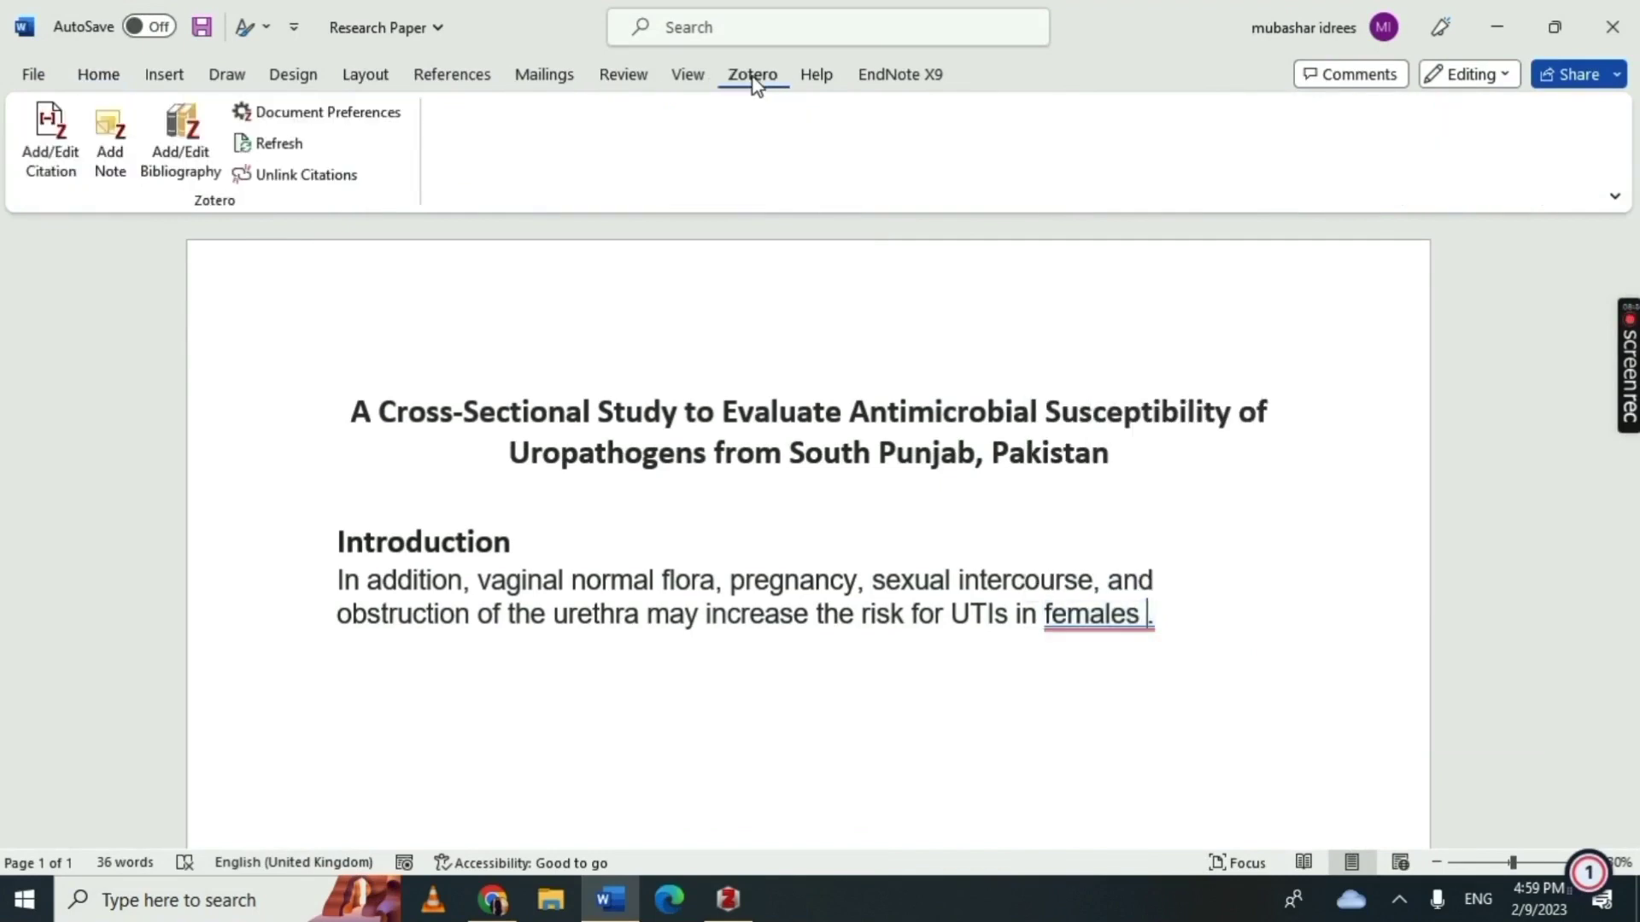
click(53, 168)
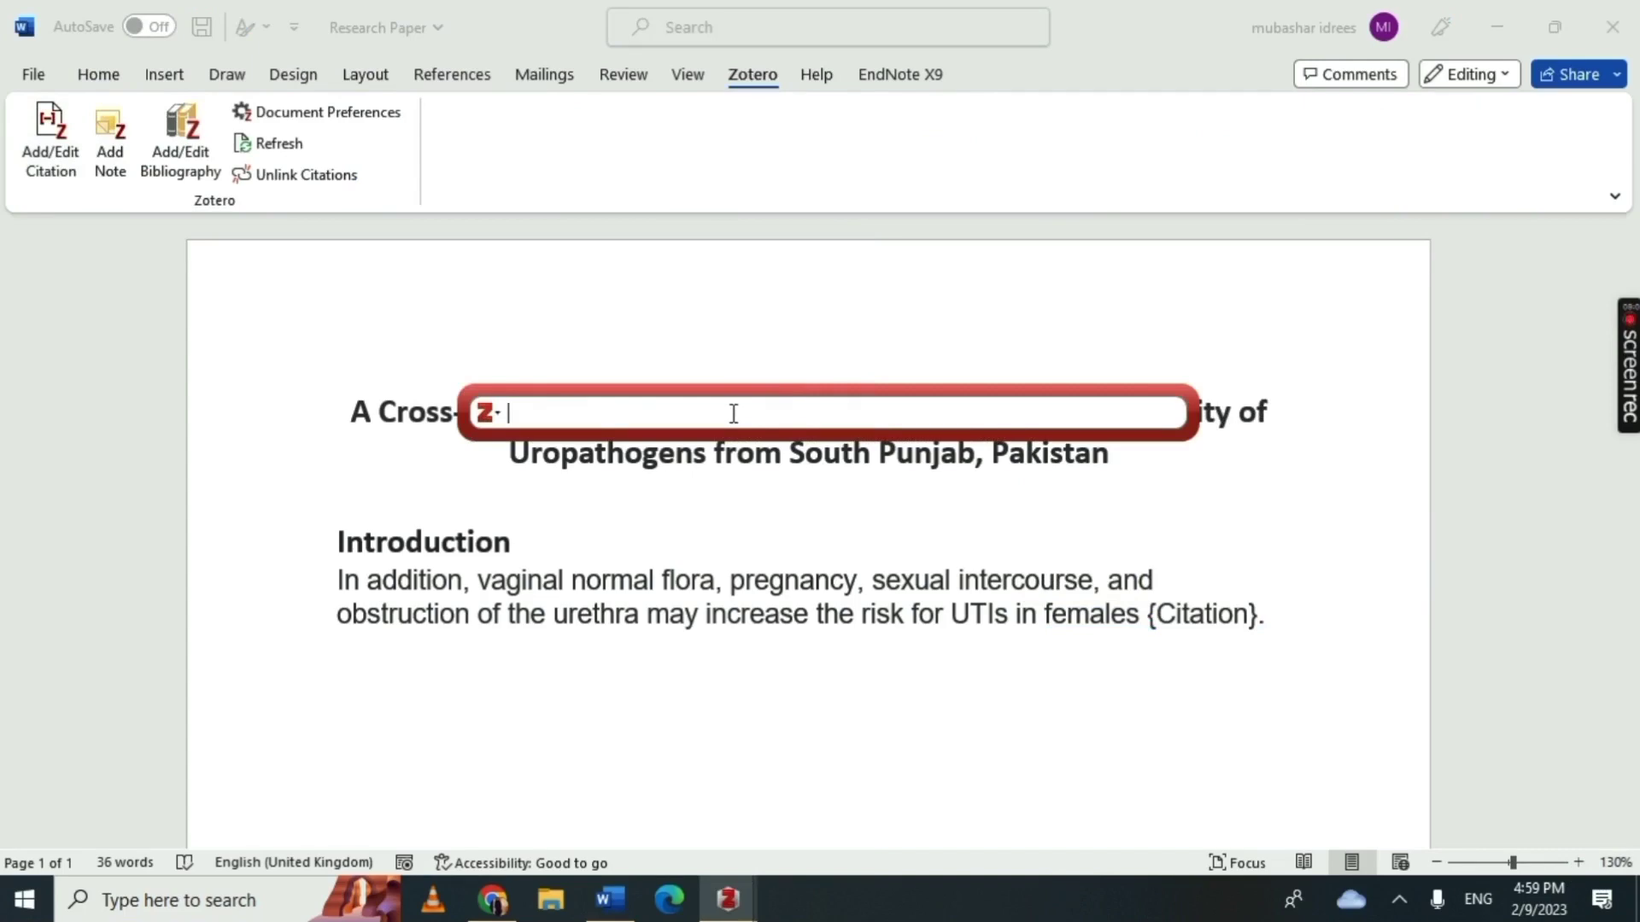
click(493, 898)
drag(369, 253, 763, 253)
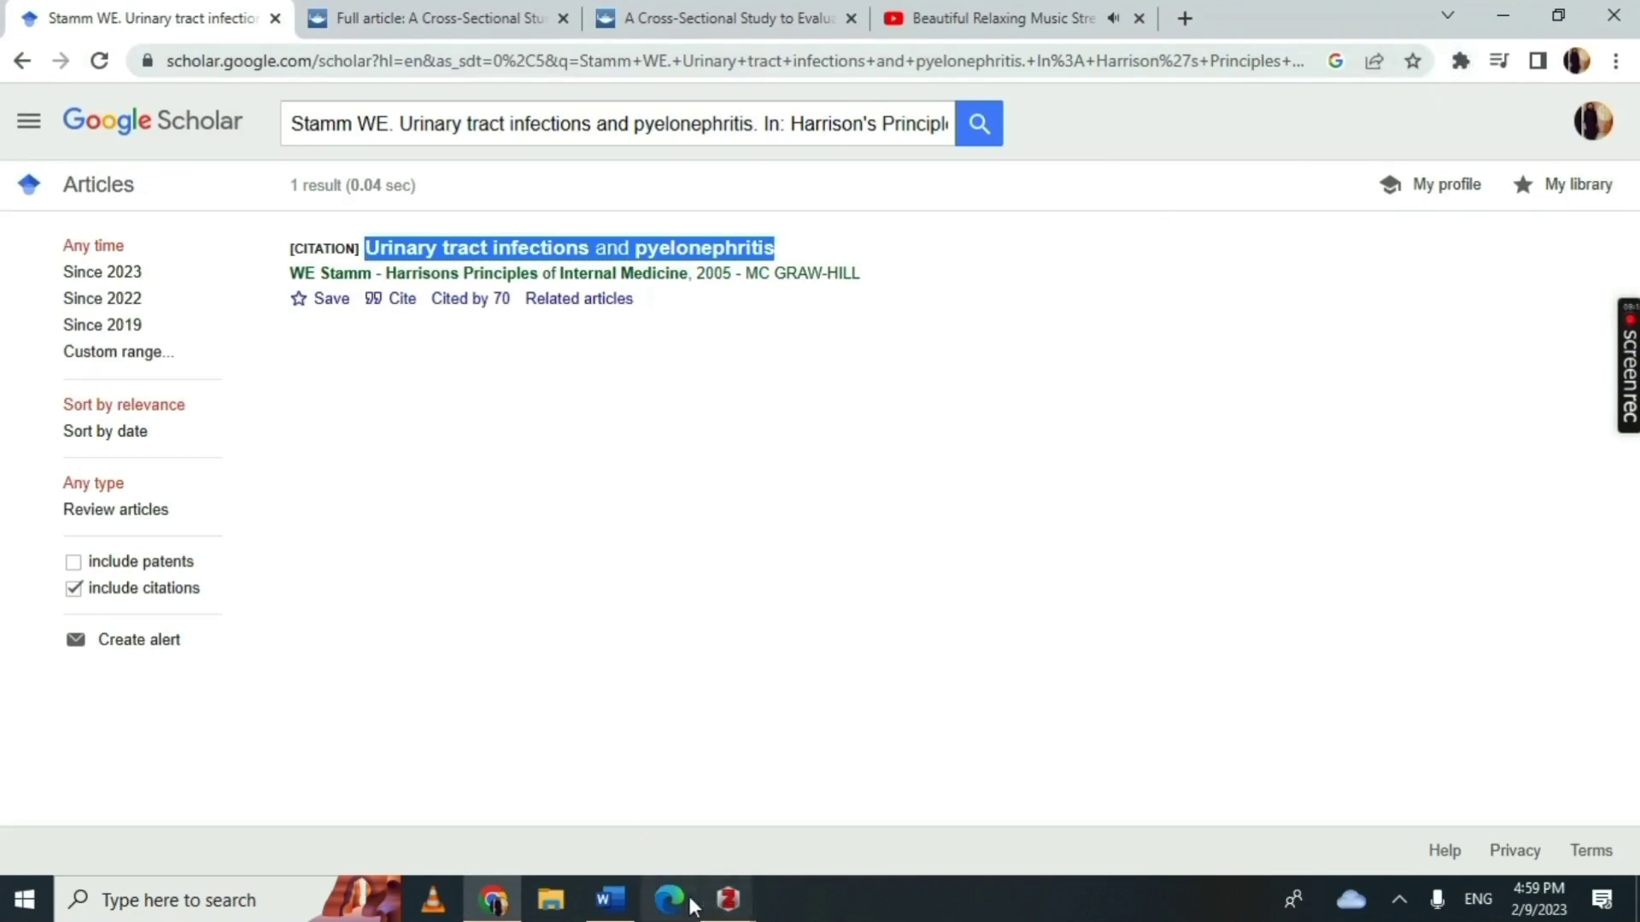
click(610, 899)
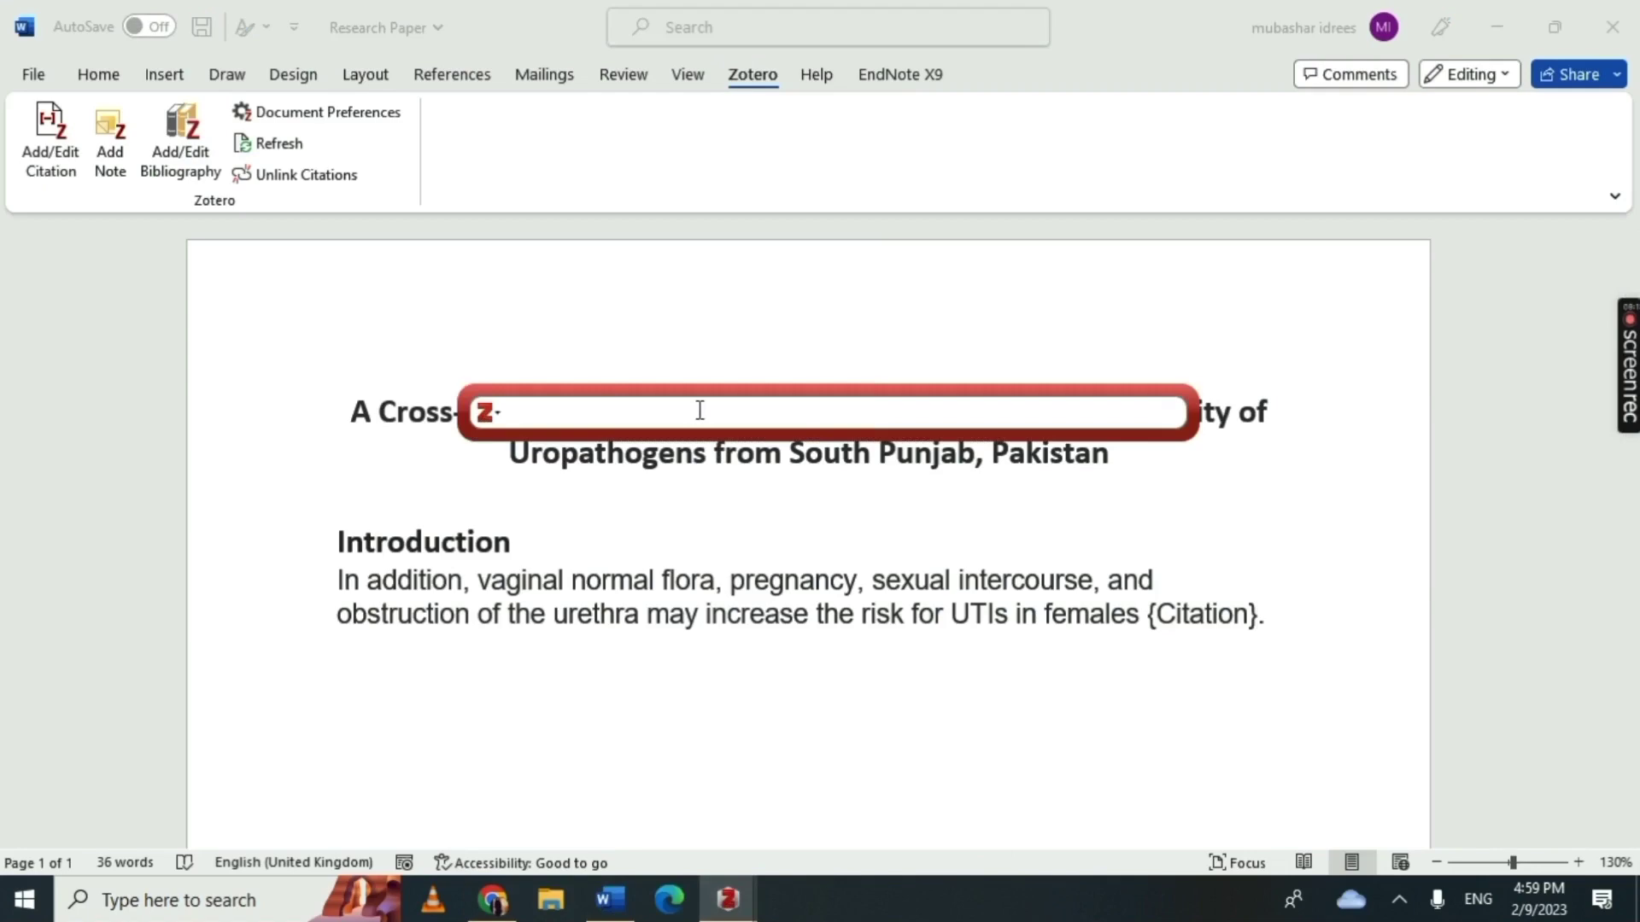
text(Urinary tract infections and pyelonephritis)
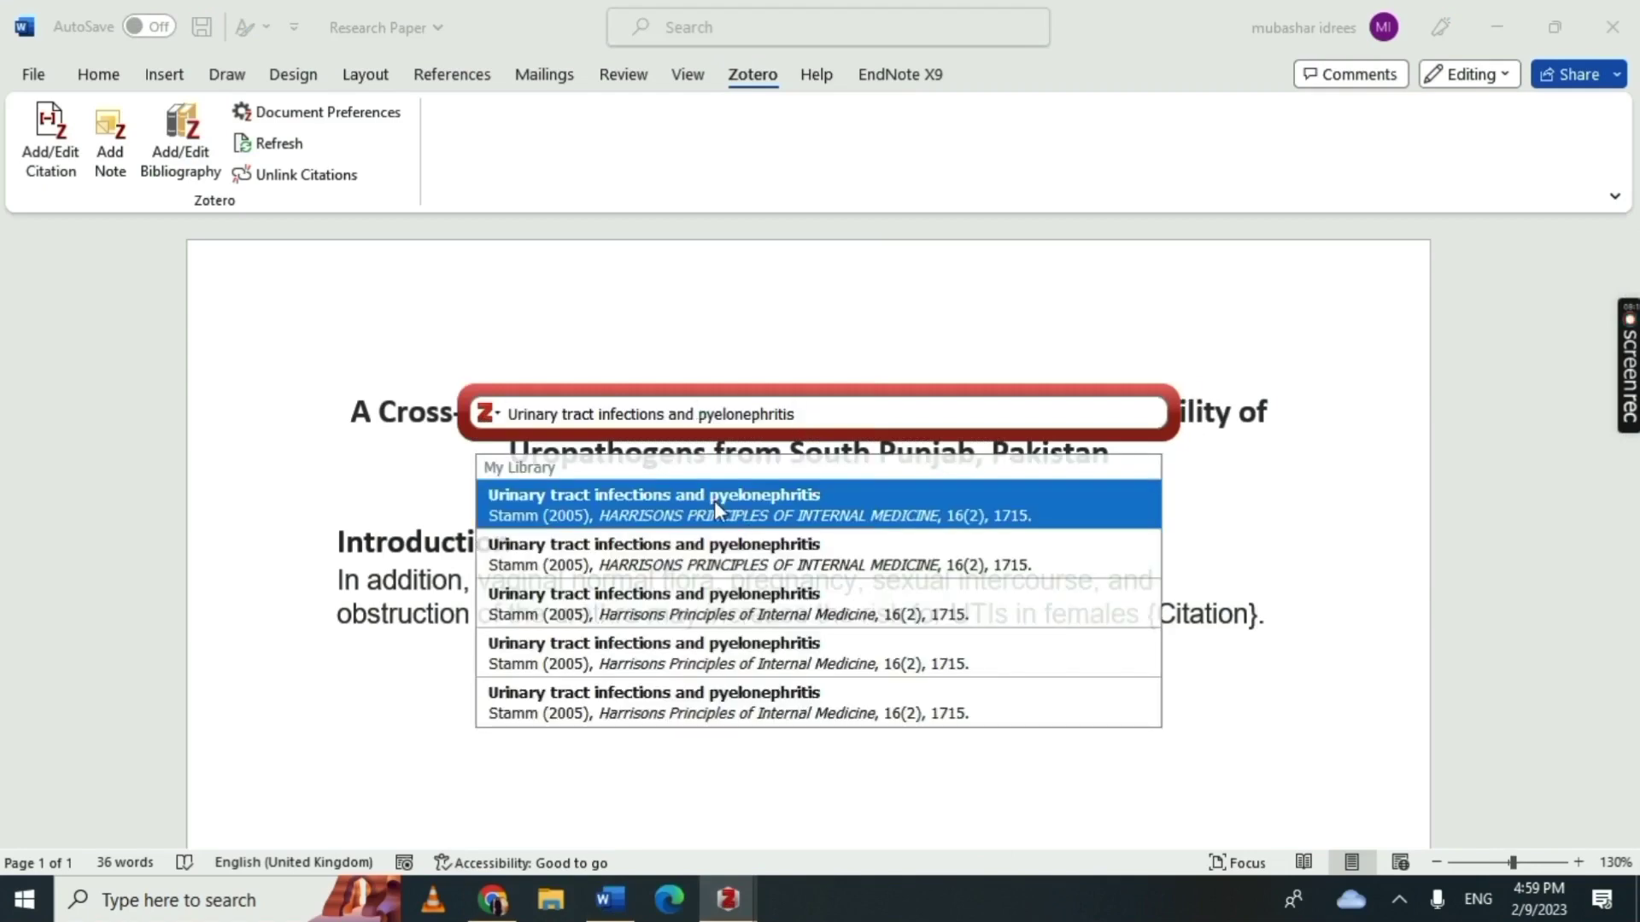
click(716, 502)
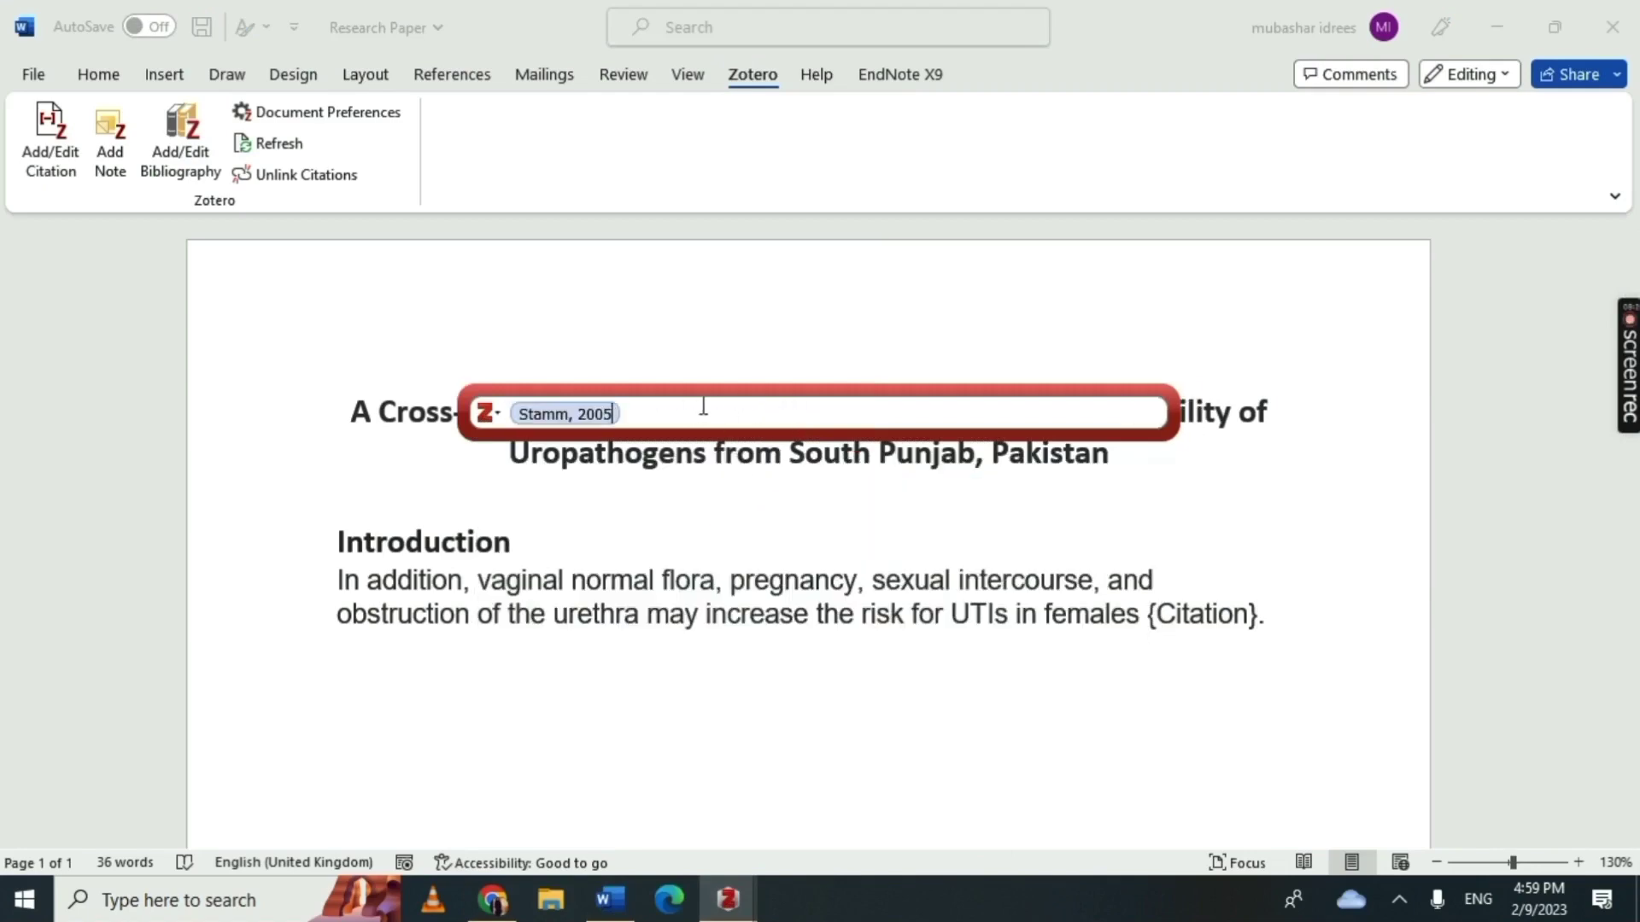
key(Return)
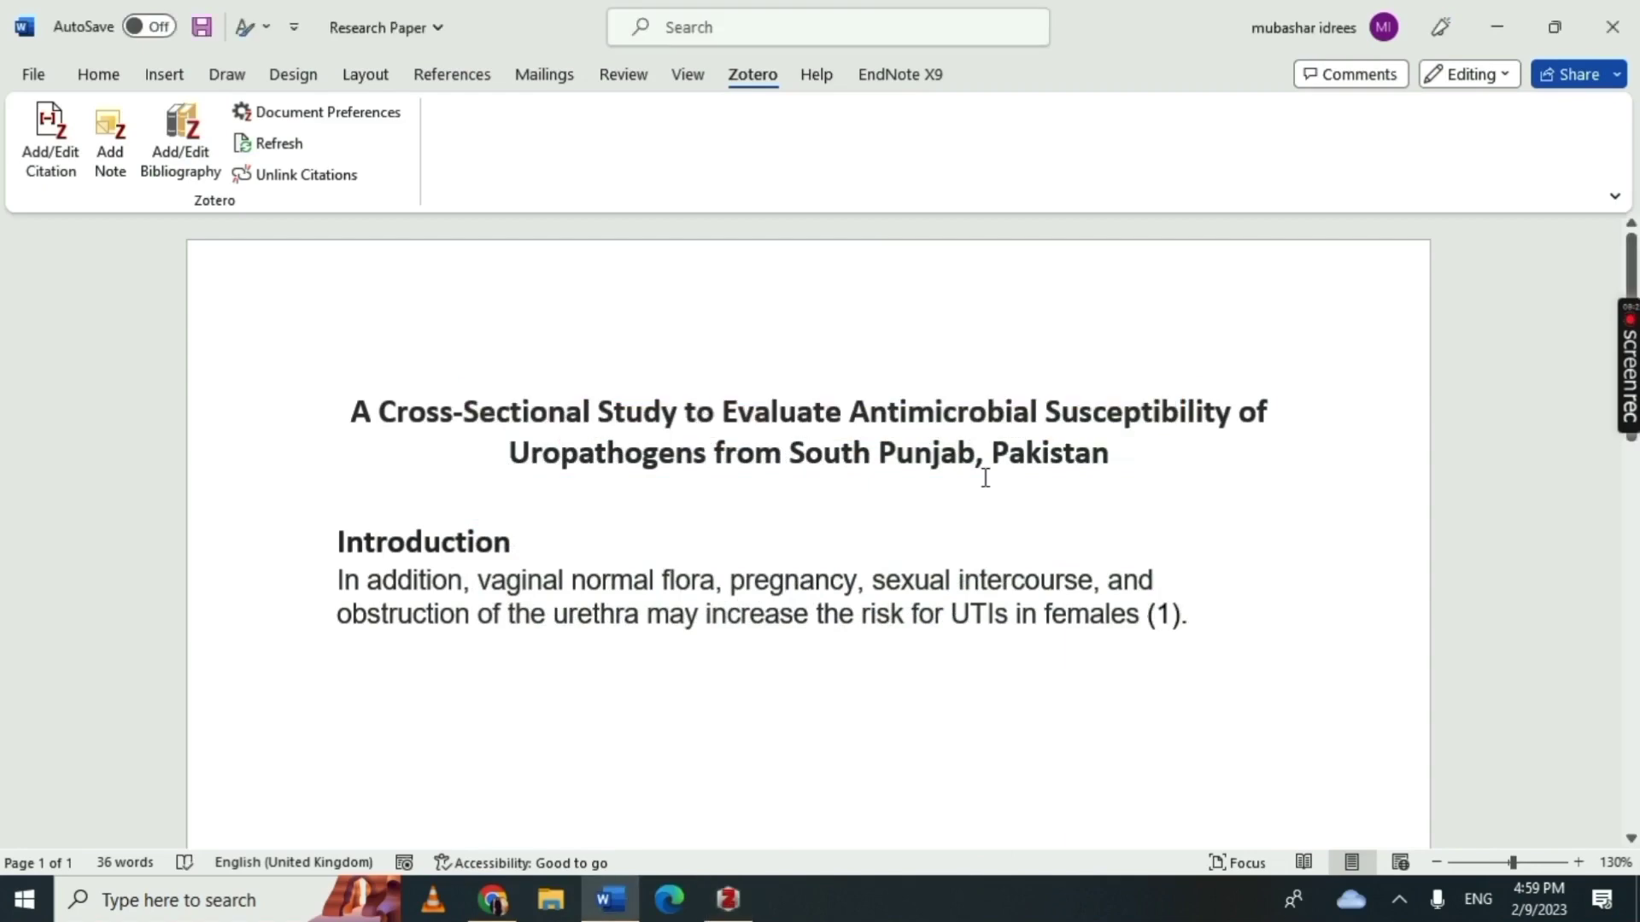
- Switch to the full article in Chrome and copy its Introduction sentences from "Continuous surveillance is required" through "molecular techniques"
scroll(1102, 683, down, 2)
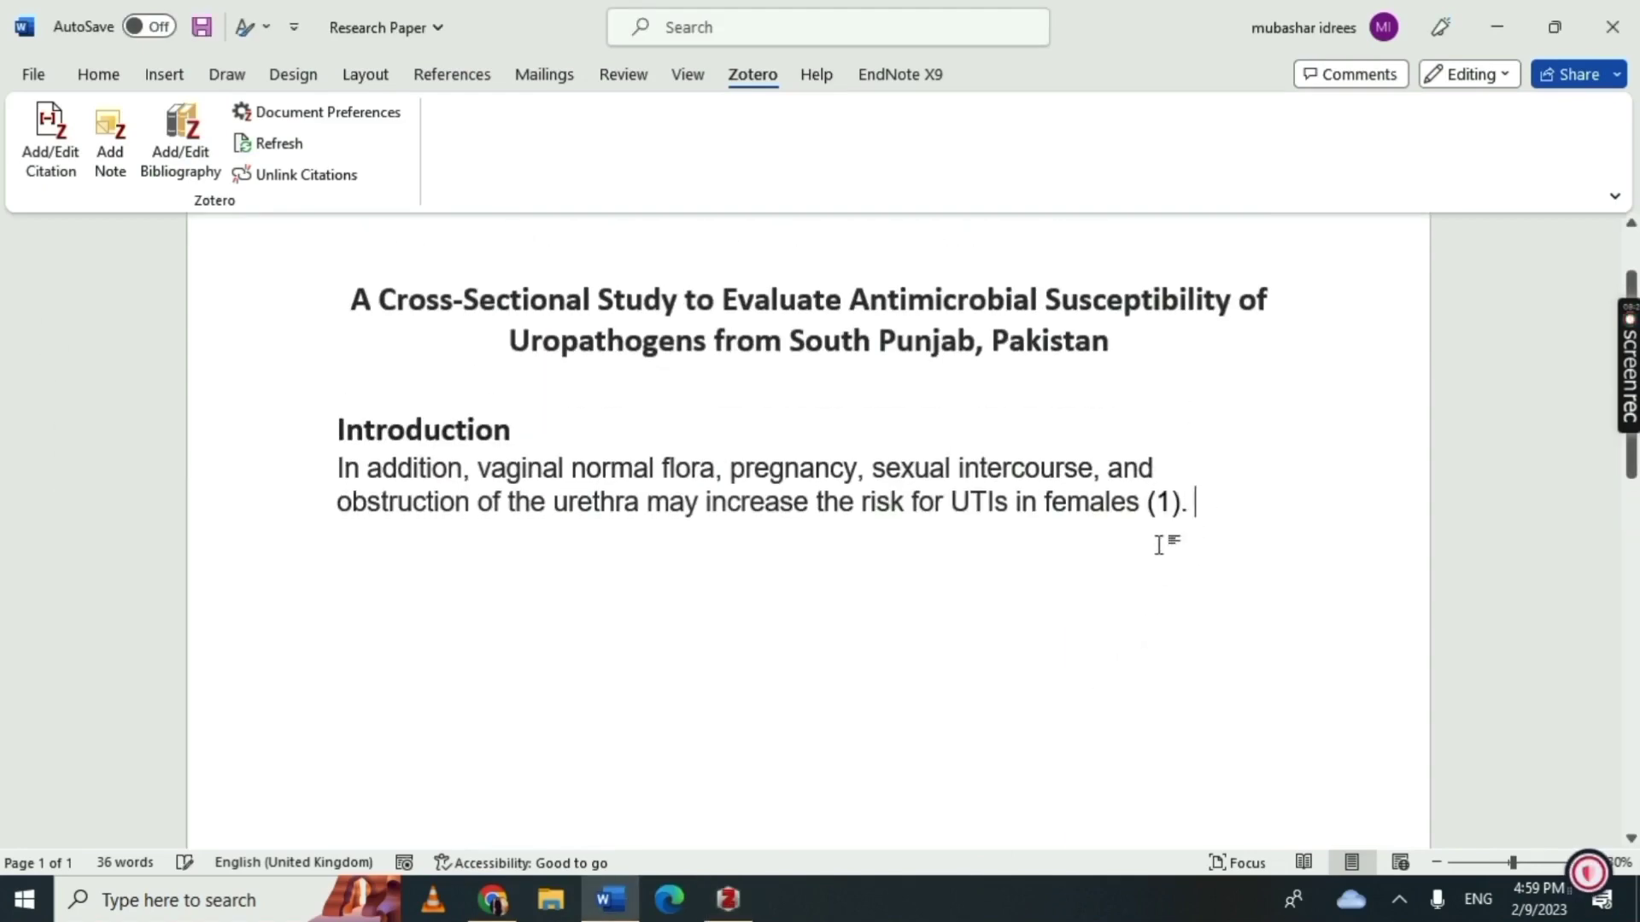
click(492, 899)
key(ctrl+Tab)
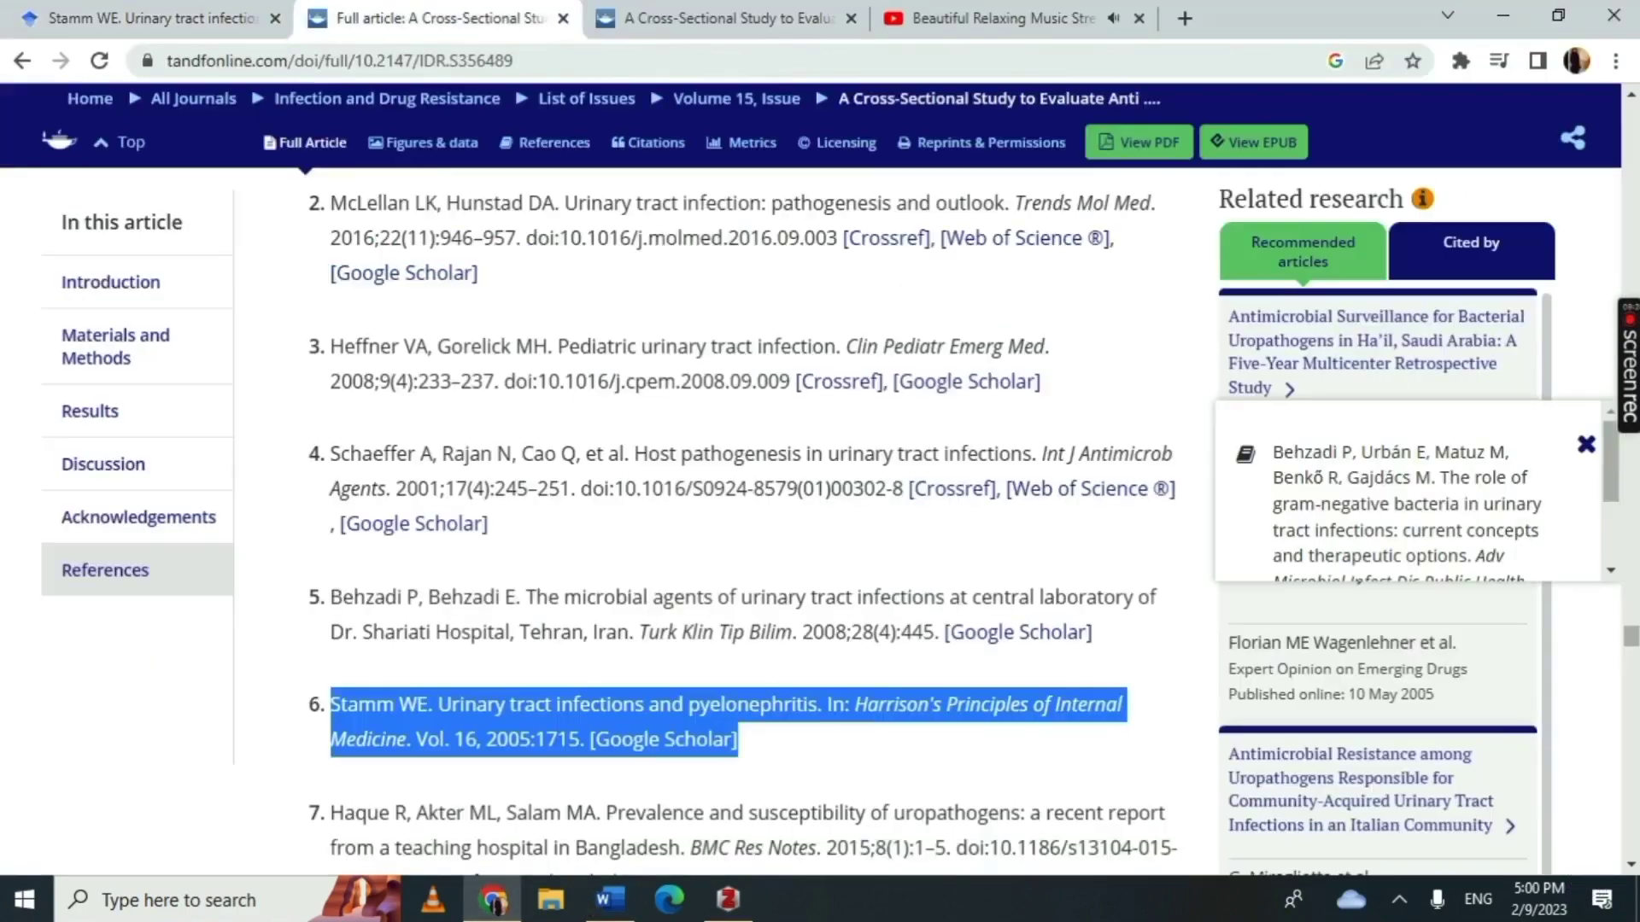
scroll(598, 505, up, 20)
scroll(587, 476, down, 5)
scroll(587, 476, down, 12)
scroll(684, 366, up, 4)
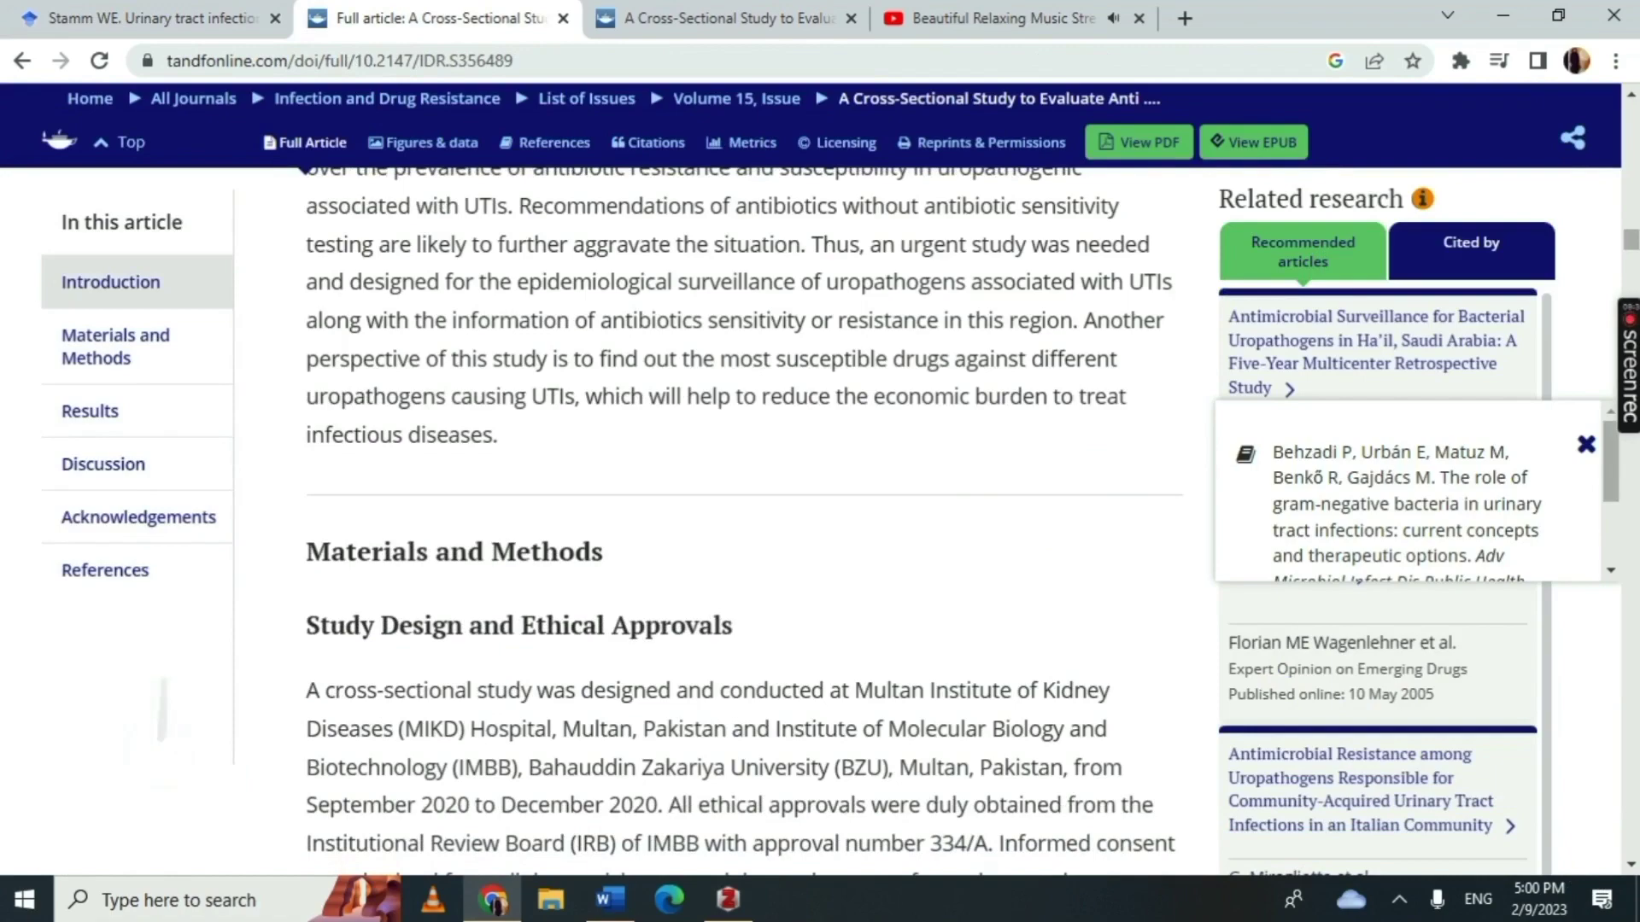
scroll(683, 365, up, 5)
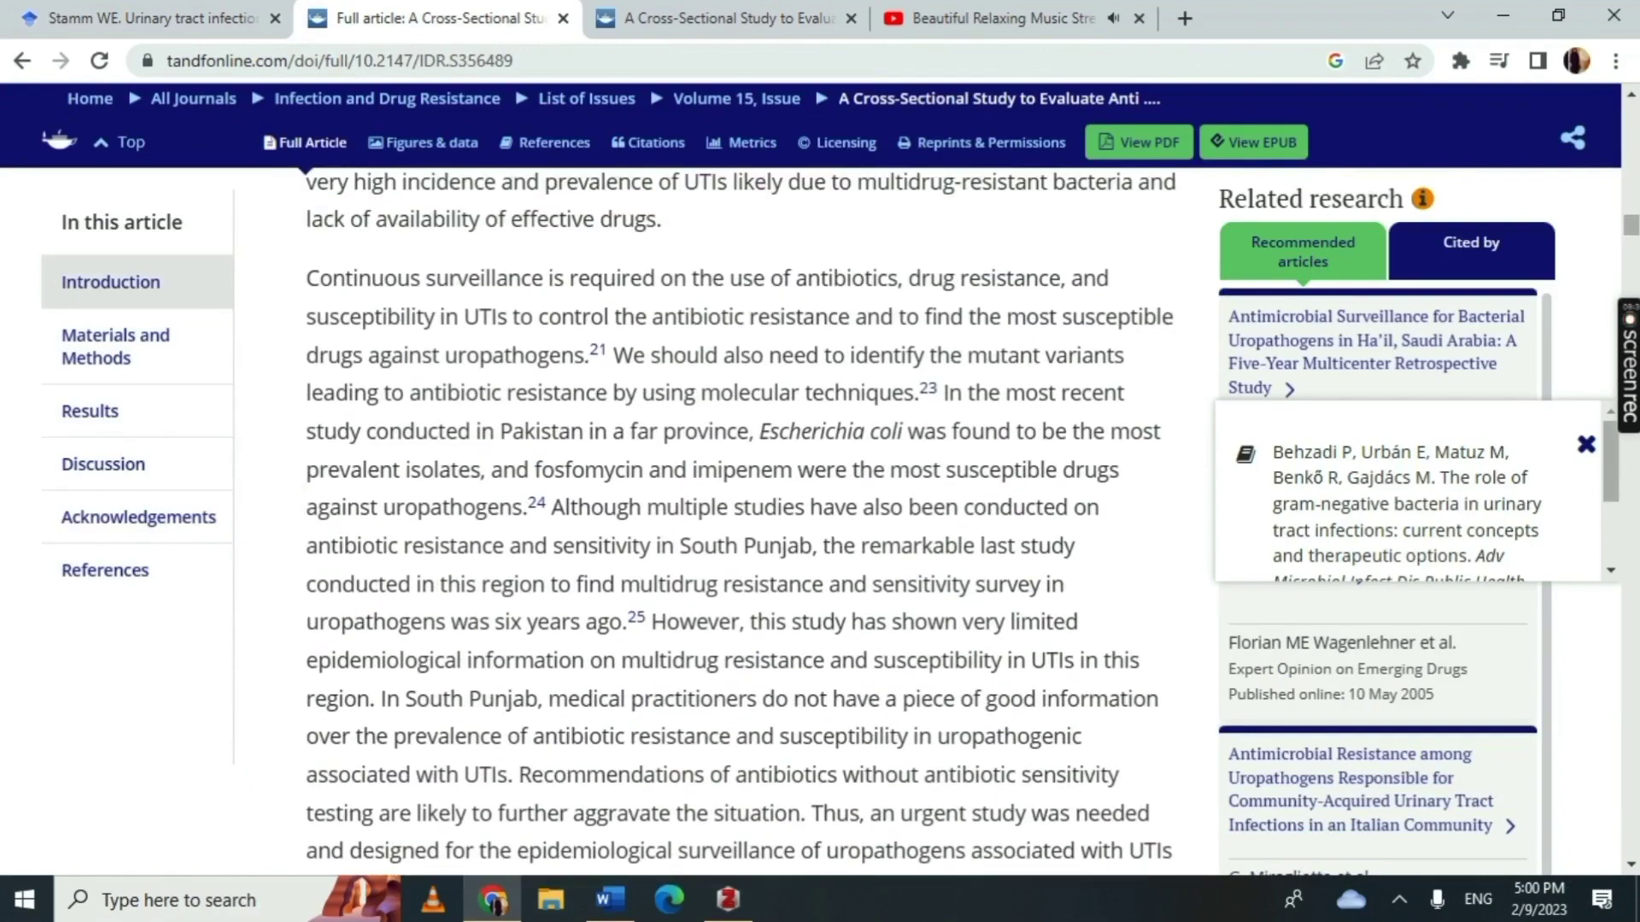
drag(309, 275, 944, 393)
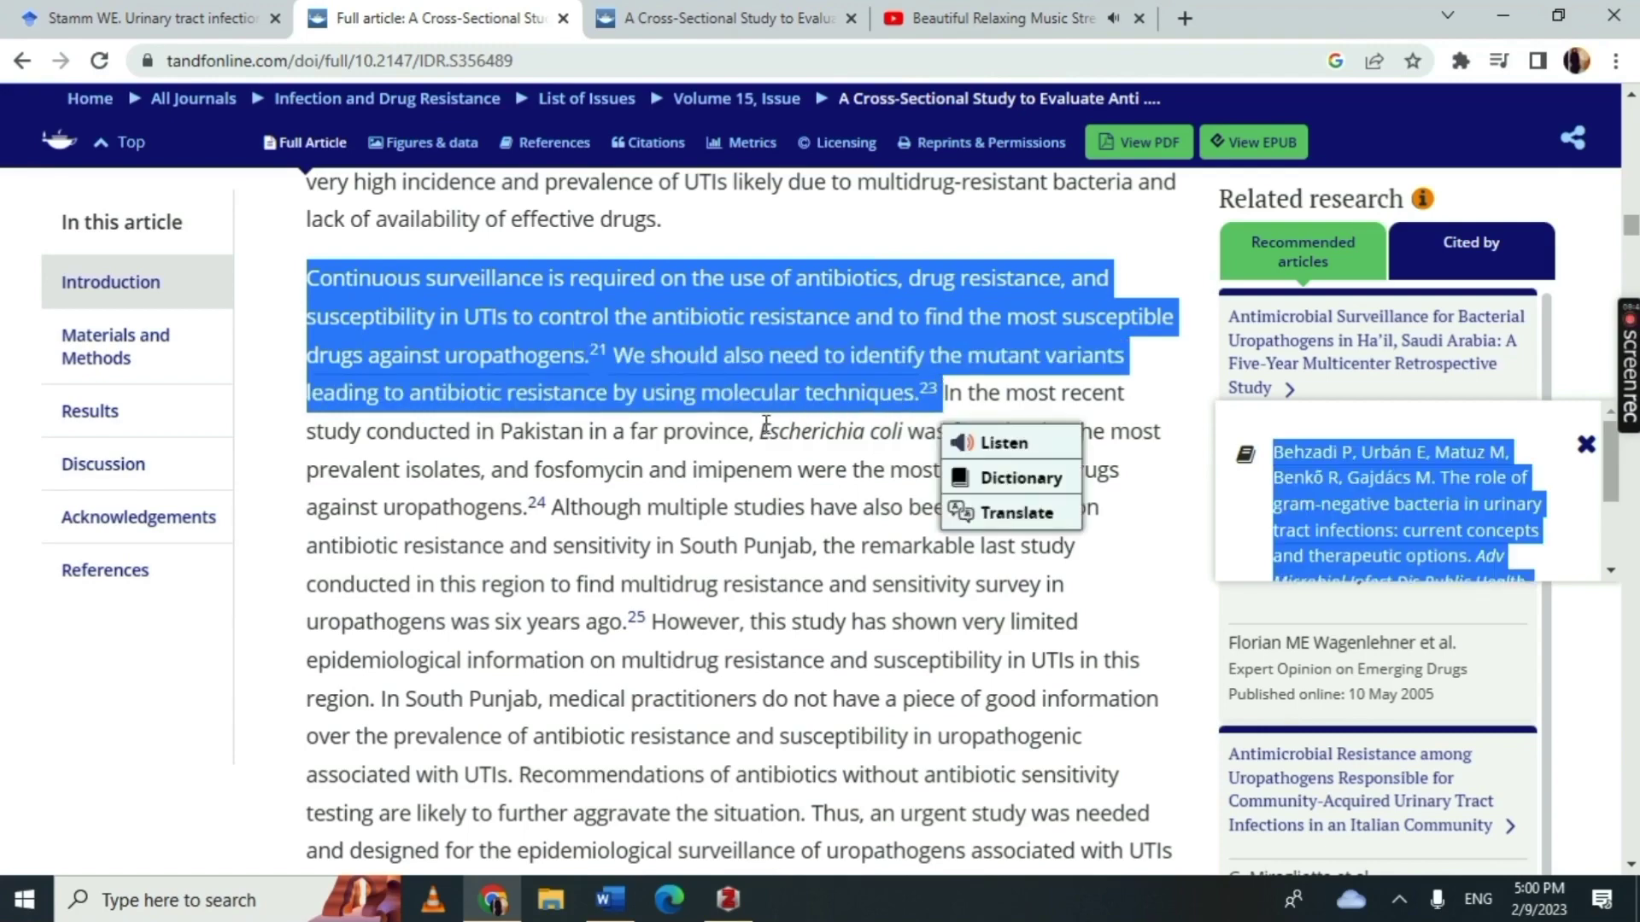
- Try pasting the copied article sentences after the first Introduction sentence in Word, and undo the paste
click(609, 897)
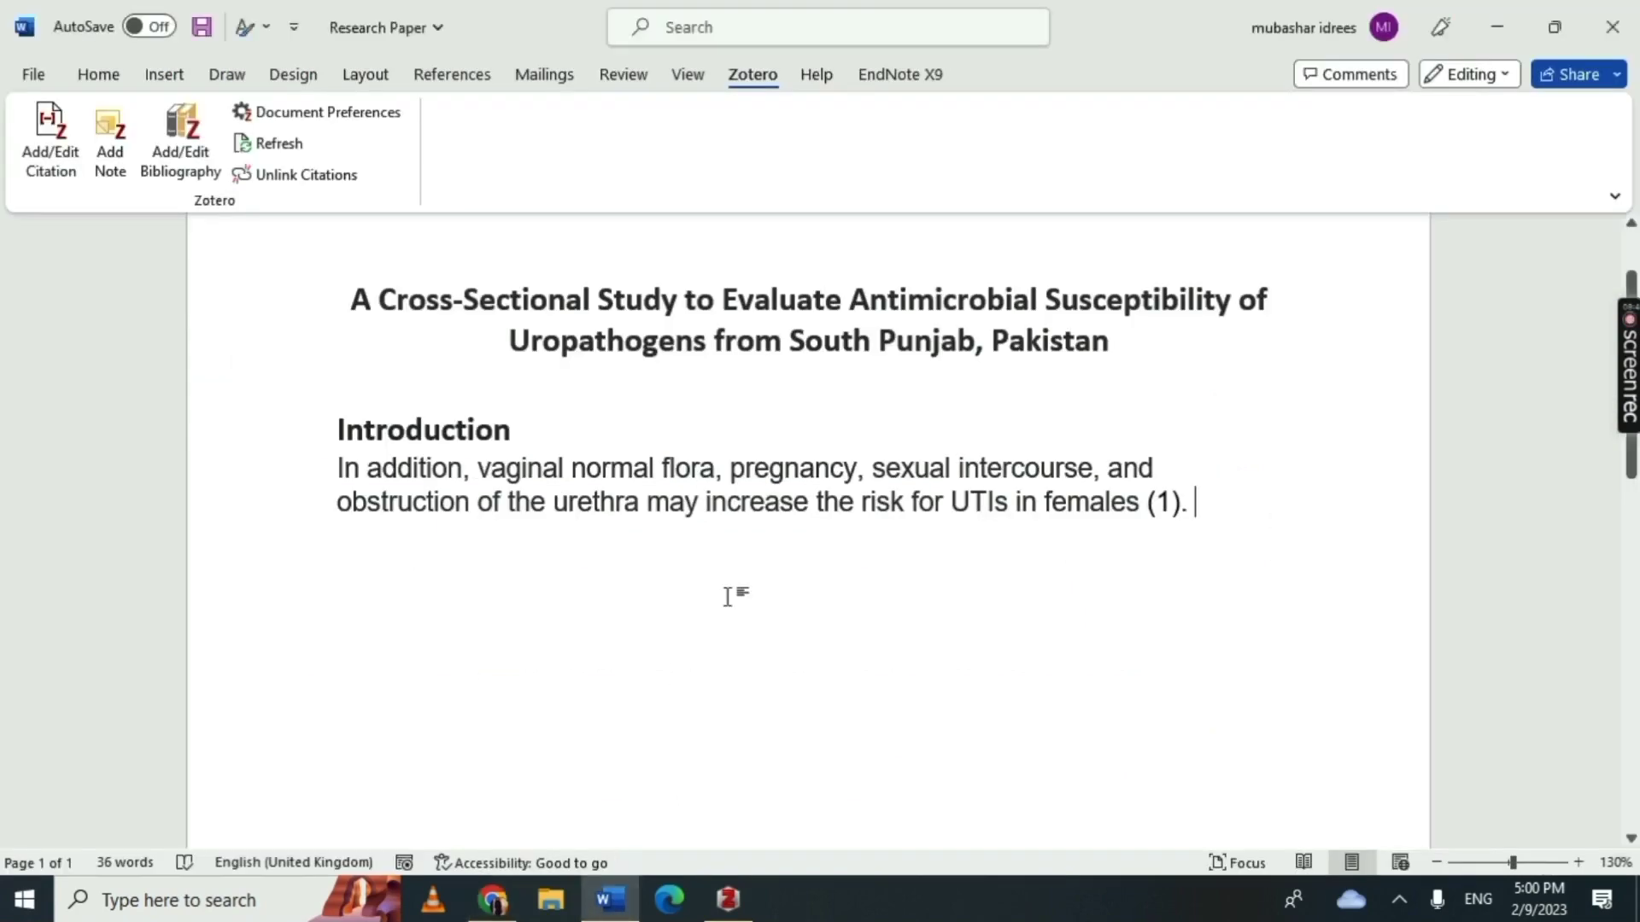
click(1240, 504)
text(Continuous surveillance is required on the use of antibiotics, drug resistance, and susceptibility in UTIs to control the antibiotic resistance and to find the most susceptible drugs against uropathogens.Citation21Behzadi P, Urbán E, Matuz M, Benkő R, Gajdács M. The role of gram-negative bacteria in urinary tract infections: current concepts and therapeutic options. Adv Microbiol Infect Dis Public Health. 2020:35–69. doi:10.1007/5584_2020_566 [Crossref], [Google Scholar] We should also need to identify the mutant variants leading to antibiotic resistance by using molecular techniques.Citation23)
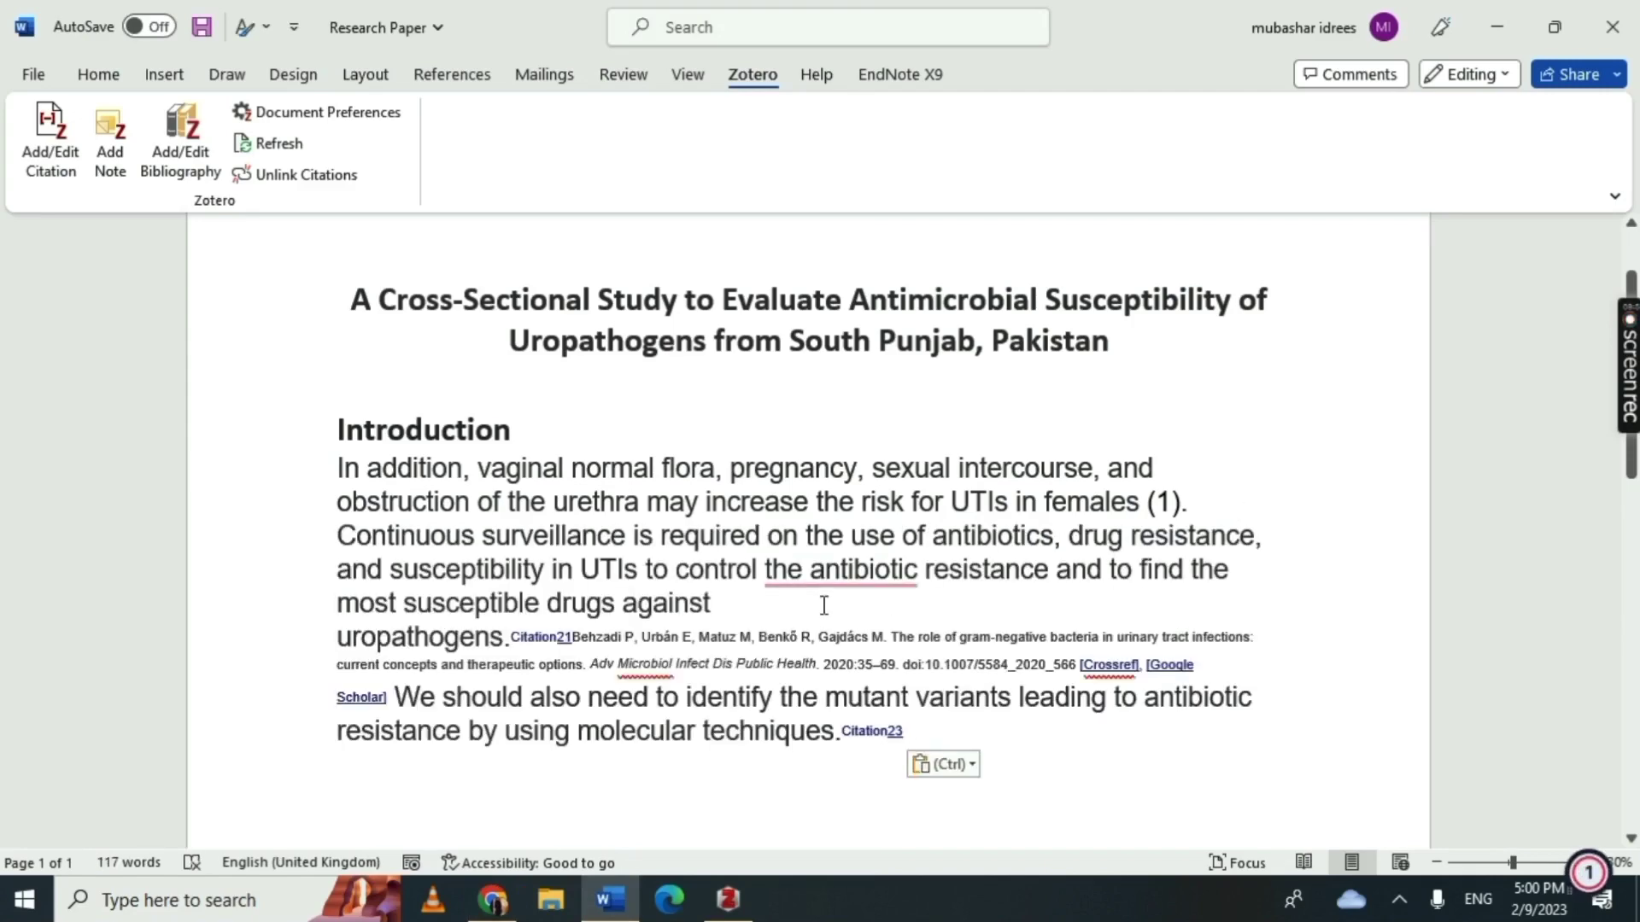
key(ctrl+z)
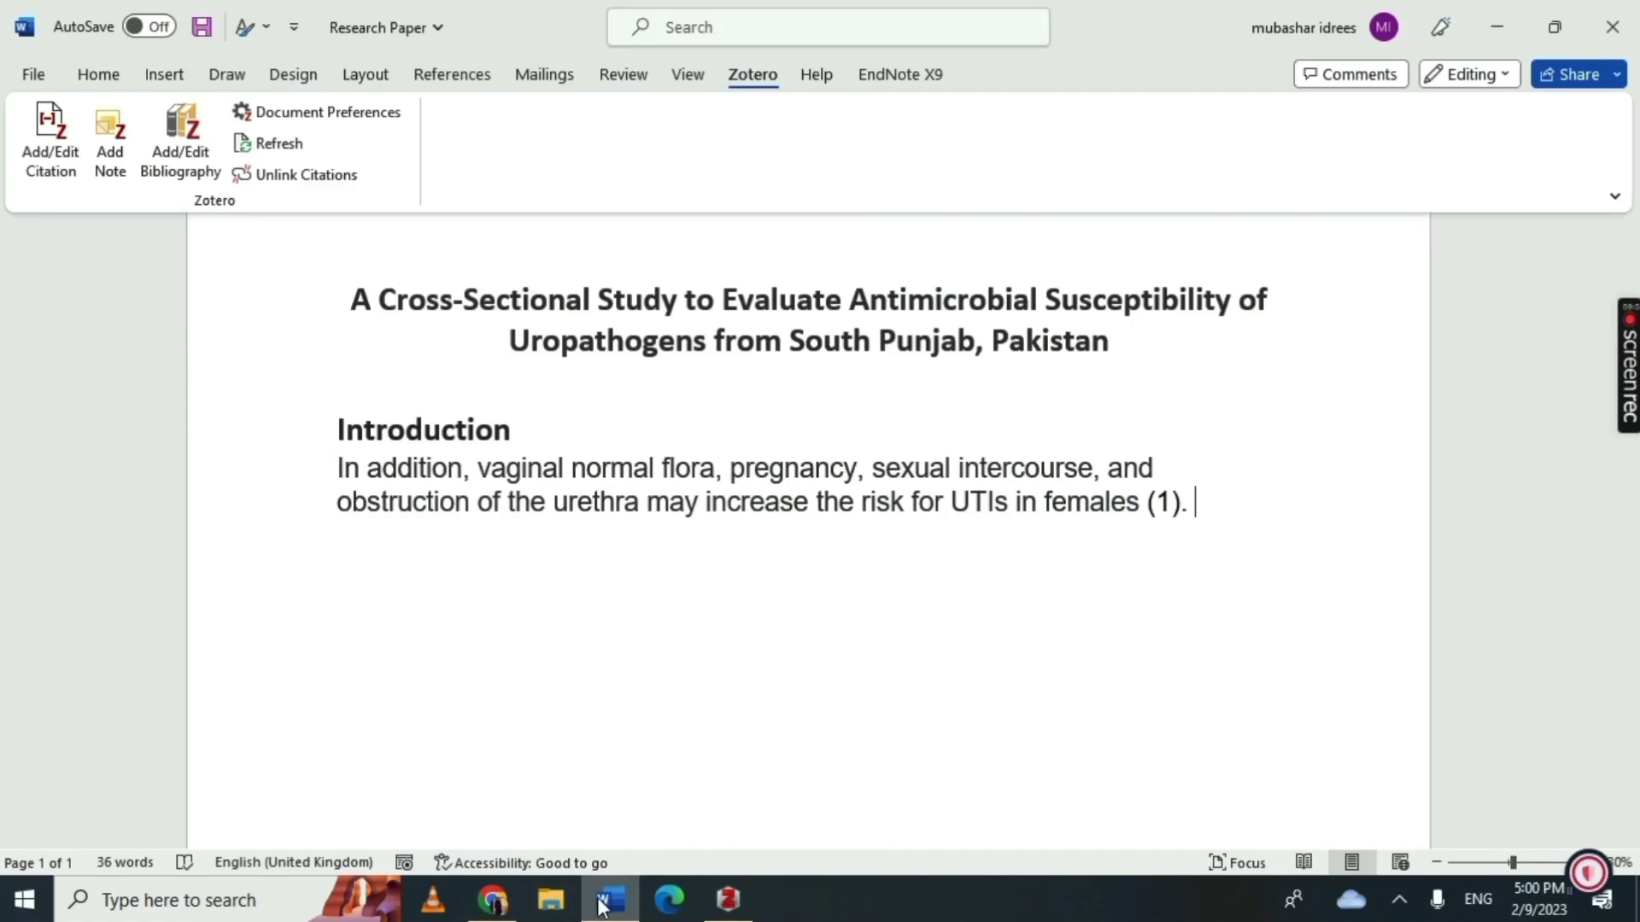
click(492, 899)
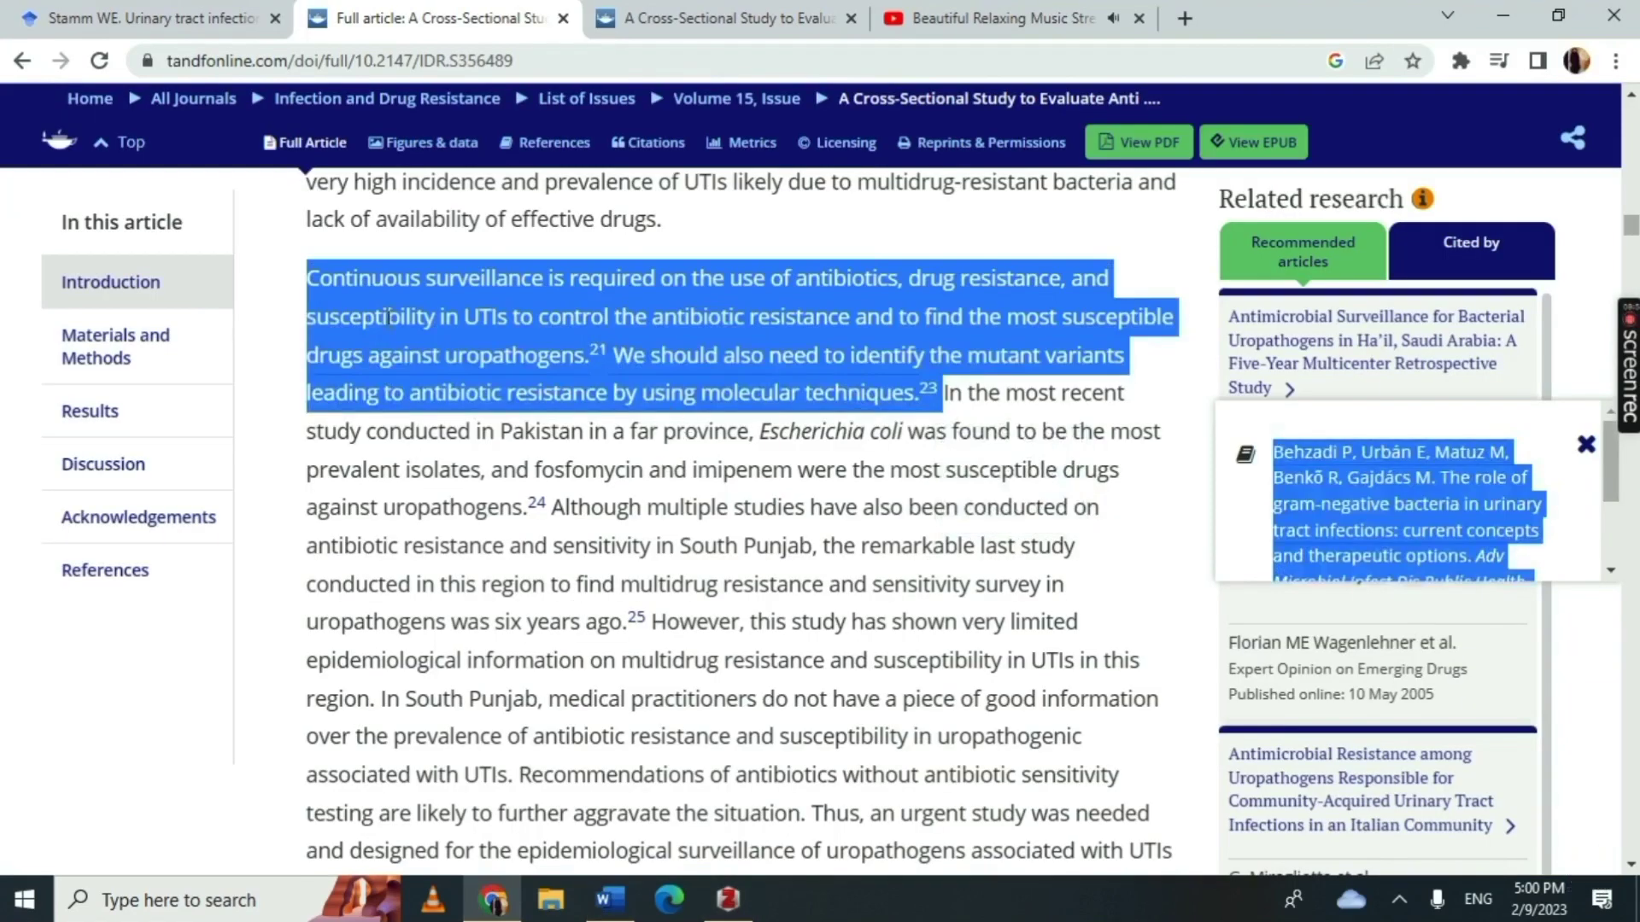
click(610, 898)
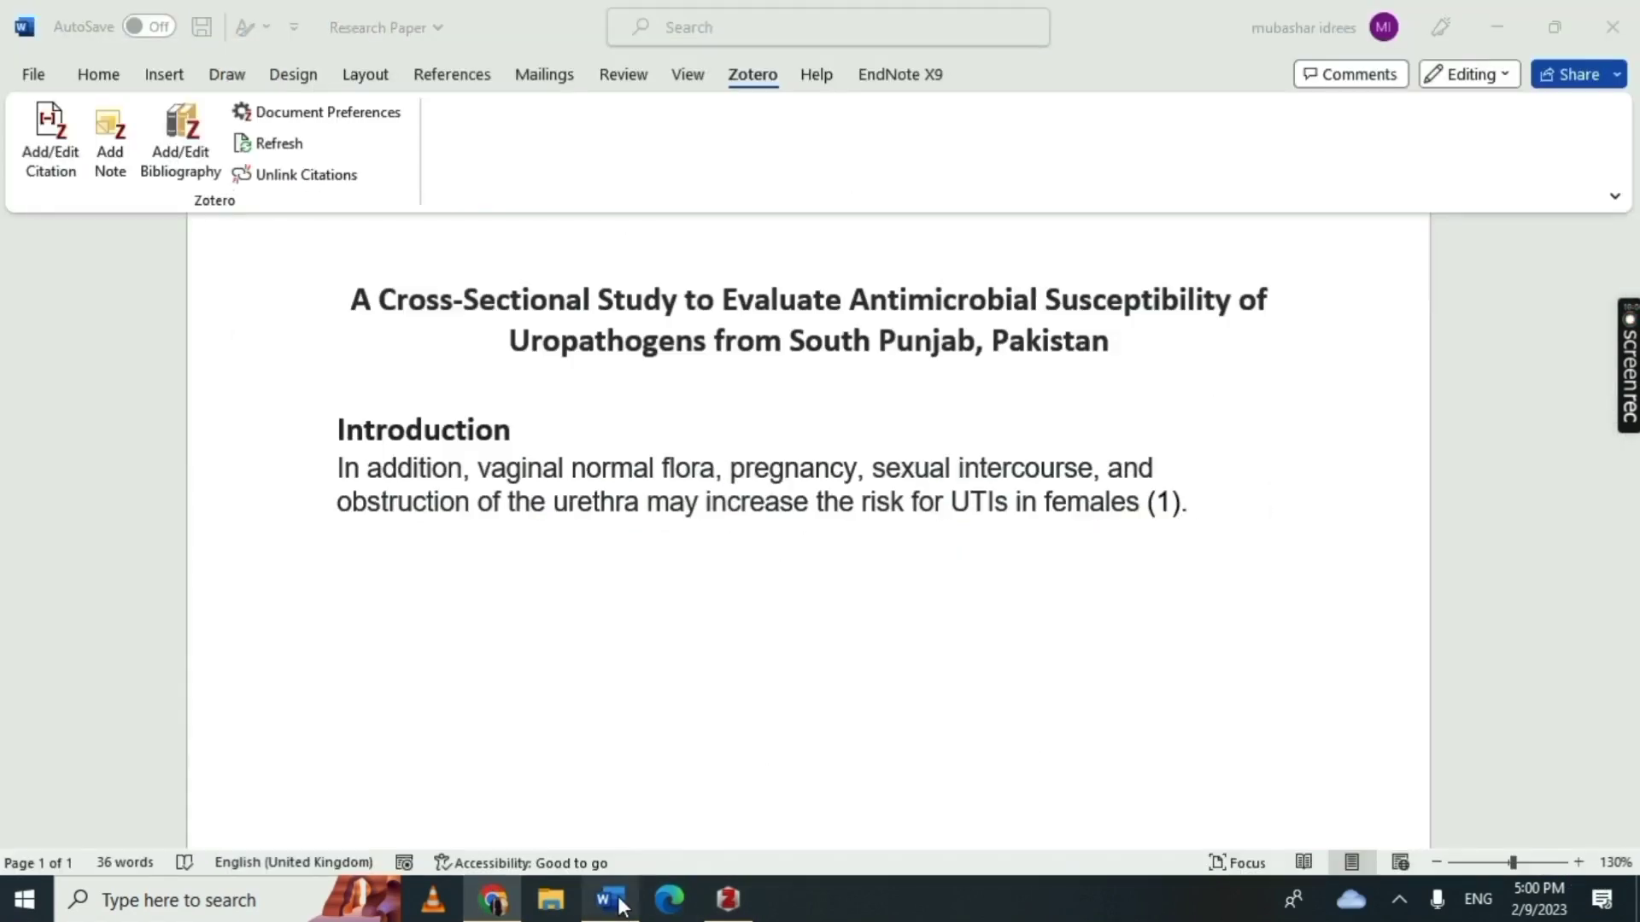
text(Continuous surveillance is required on the use of antibiotics, drug resistance, and susceptibility in UTIs to control the antibiotic resistance and to find the most susceptible drugs against uropathogens.Citation21Behzadi P, Urbán E, Matuz M, Benkő R, Gajdács M. The role of gram-negative bacteria in urinary tract infections: current concepts and therapeutic options. Adv Microbiol Infect Dis Public Health. 2020:35–69. doi:10.1007/5584_2020_566 [Crossref], [Google Scholar] We should also need to identify the mutant variants leading to antibiotic resistance by using molecular techniques.Citation23)
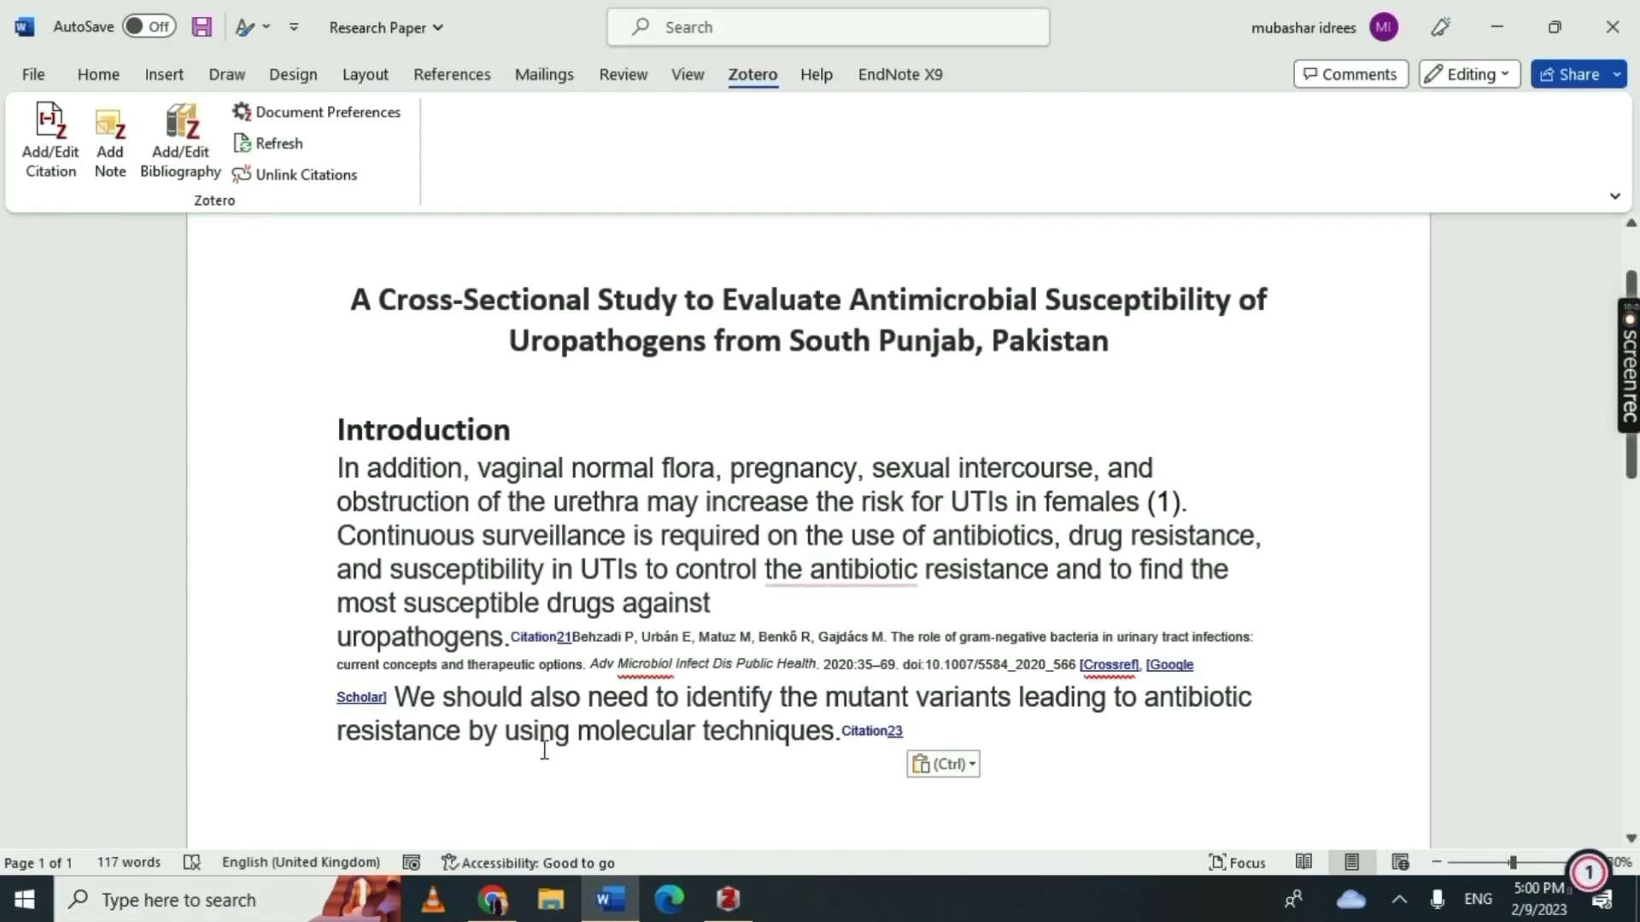
key(ctrl+z)
- Recopy the two "Continuous surveillance" sentences, paste them into the Word Introduction, and delete the embedded Citation21 reference text
click(493, 899)
click(907, 357)
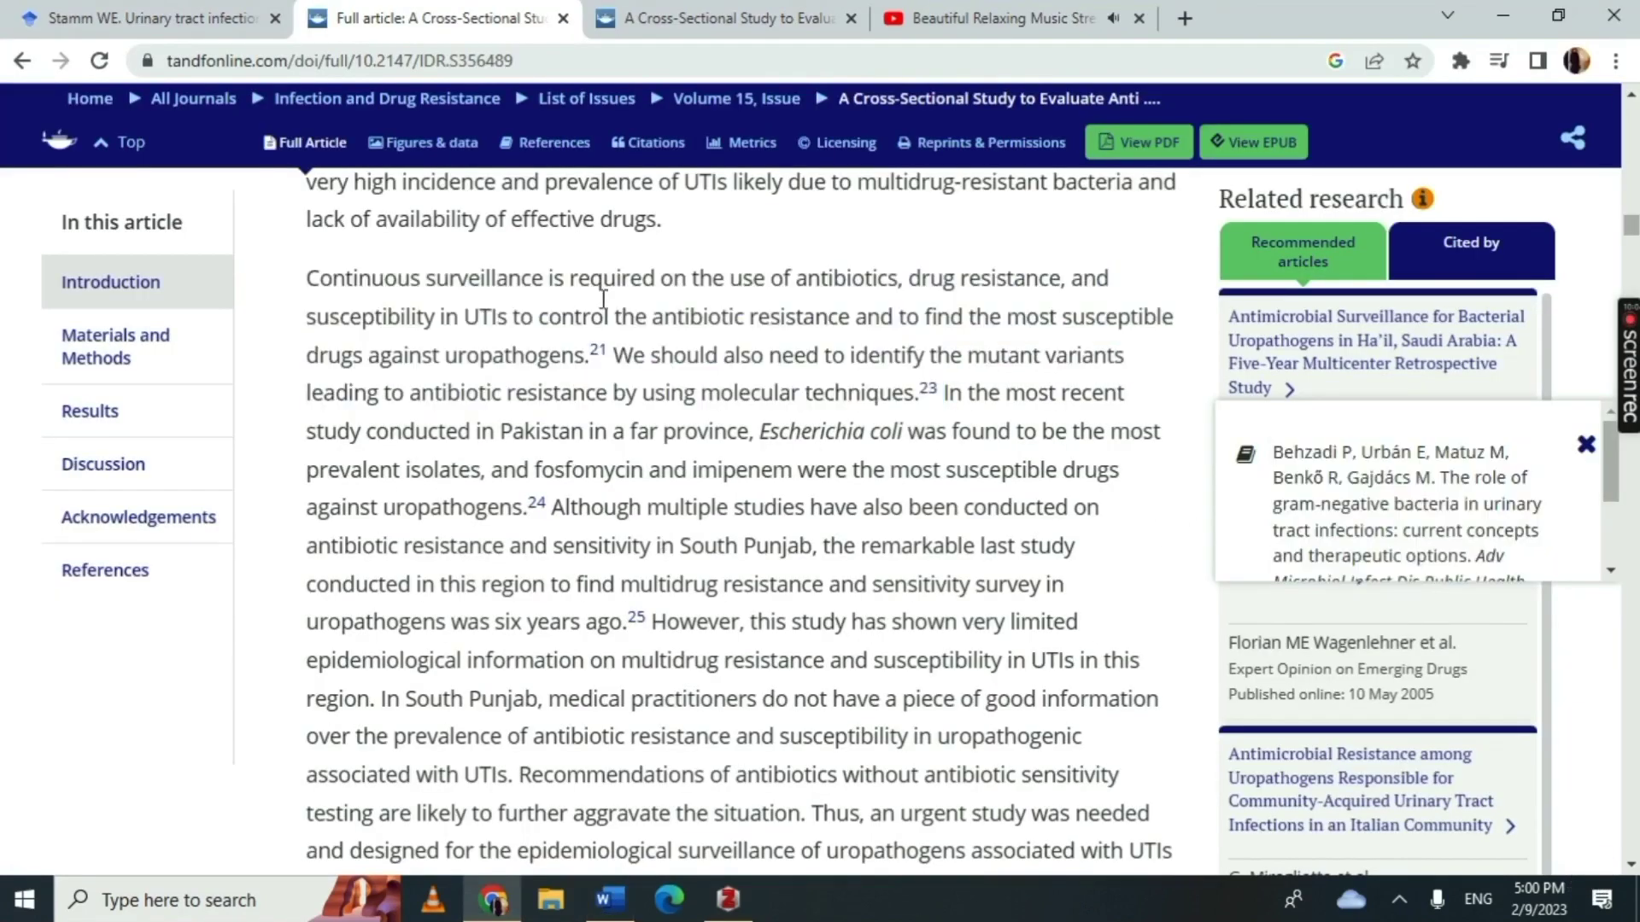
drag(315, 281, 938, 401)
click(610, 898)
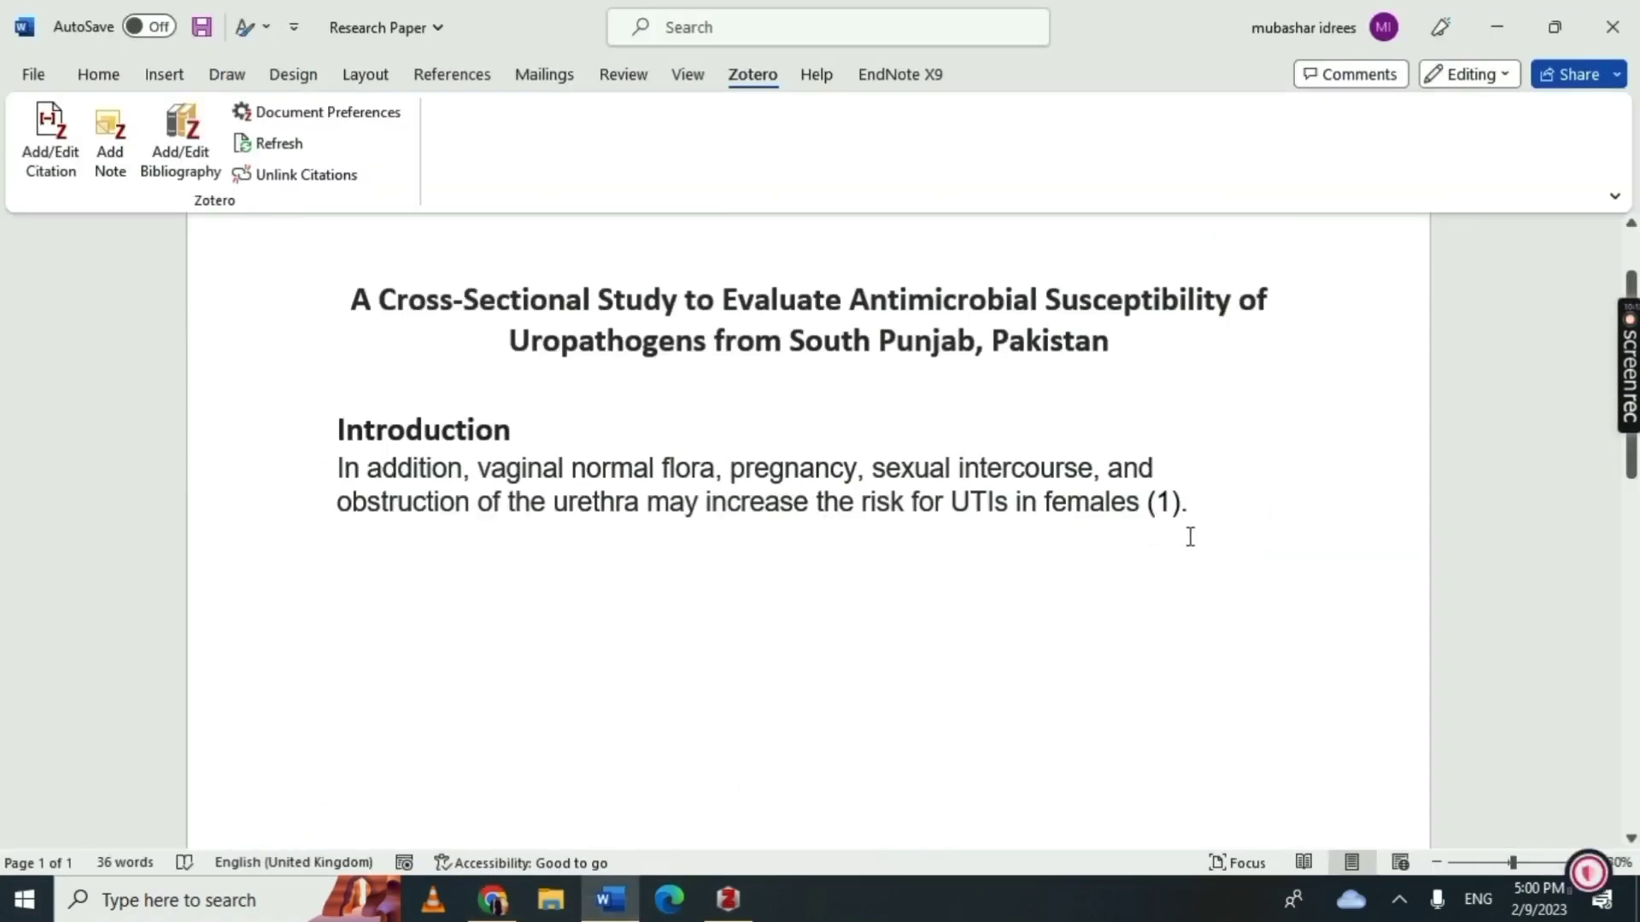
text(Continuous surveillance is required on the use of antibiotics, drug resistance, and susceptibility in UTIs to control the antibiotic resistance and to find the most susceptible drugs against uropathogens.Citation21Behzadi P, Urbán E, Matuz M, Benkő R, Gajdács M. The role of gram-negative bacteria in urinary tract infections: current concepts and therapeutic options. Adv Microbiol Infect Dis Public Health. 2020:35–69. doi:10.1007/5584_2020_566 [Crossref], [Google Scholar] We should also need to identify the mutant variants leading to antibiotic resistance by using molecular techniques.Citation23)
drag(516, 639, 1197, 670)
key(Delete)
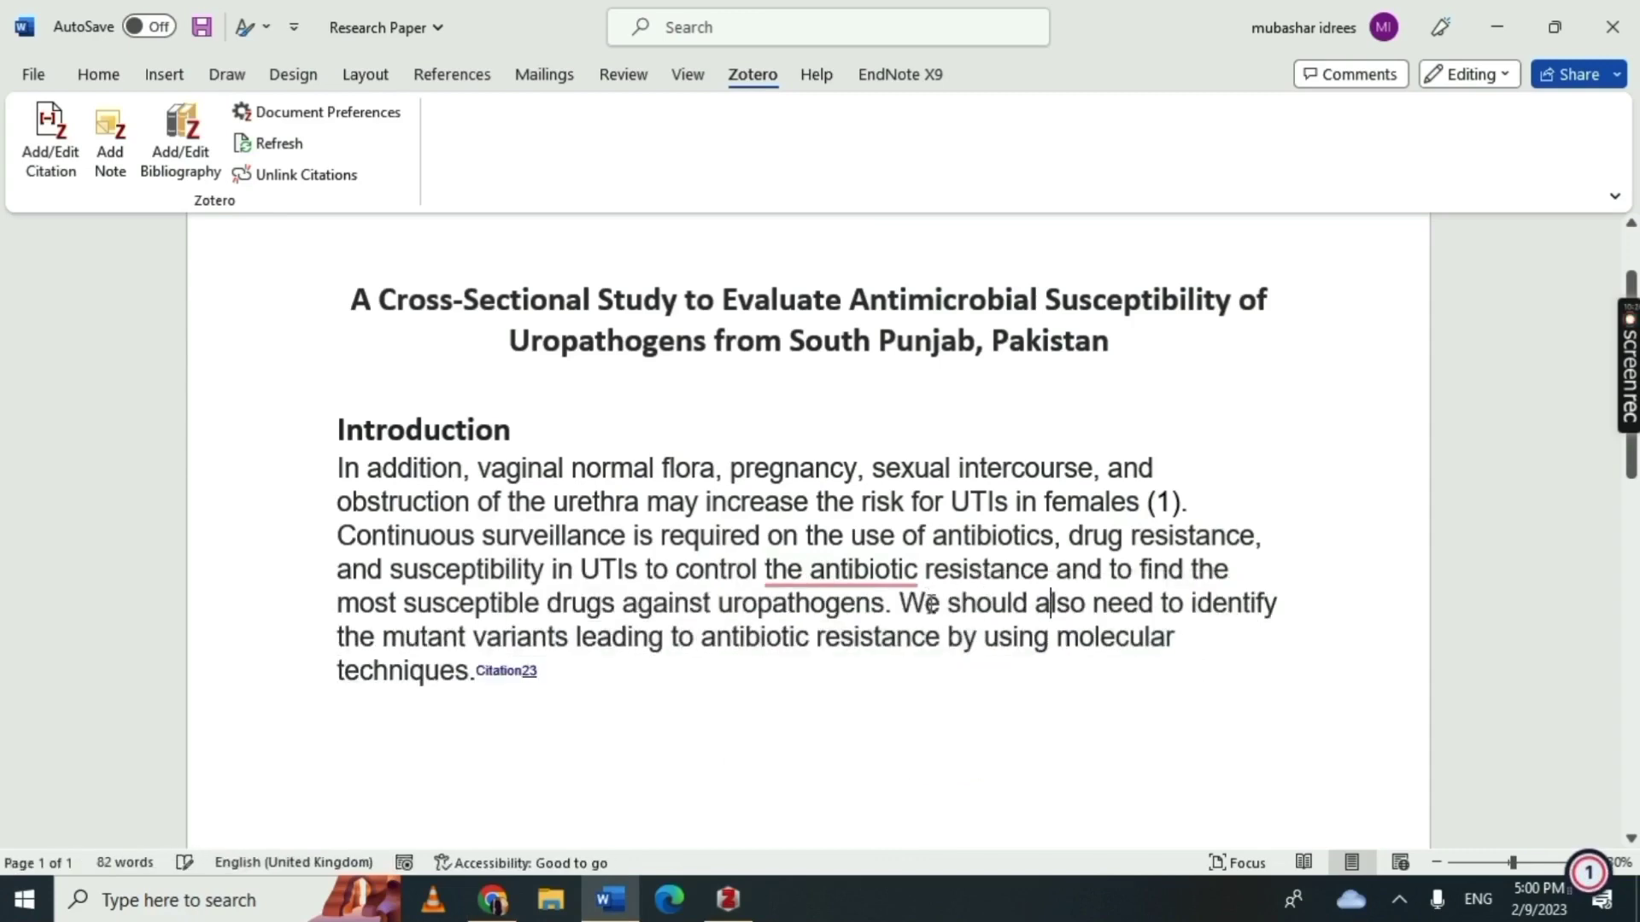
- Check the citation number in the article and enter "21" after "uropathogens" before the full stop in the Word paper
mouse_move(841, 570)
key(alt+Tab)
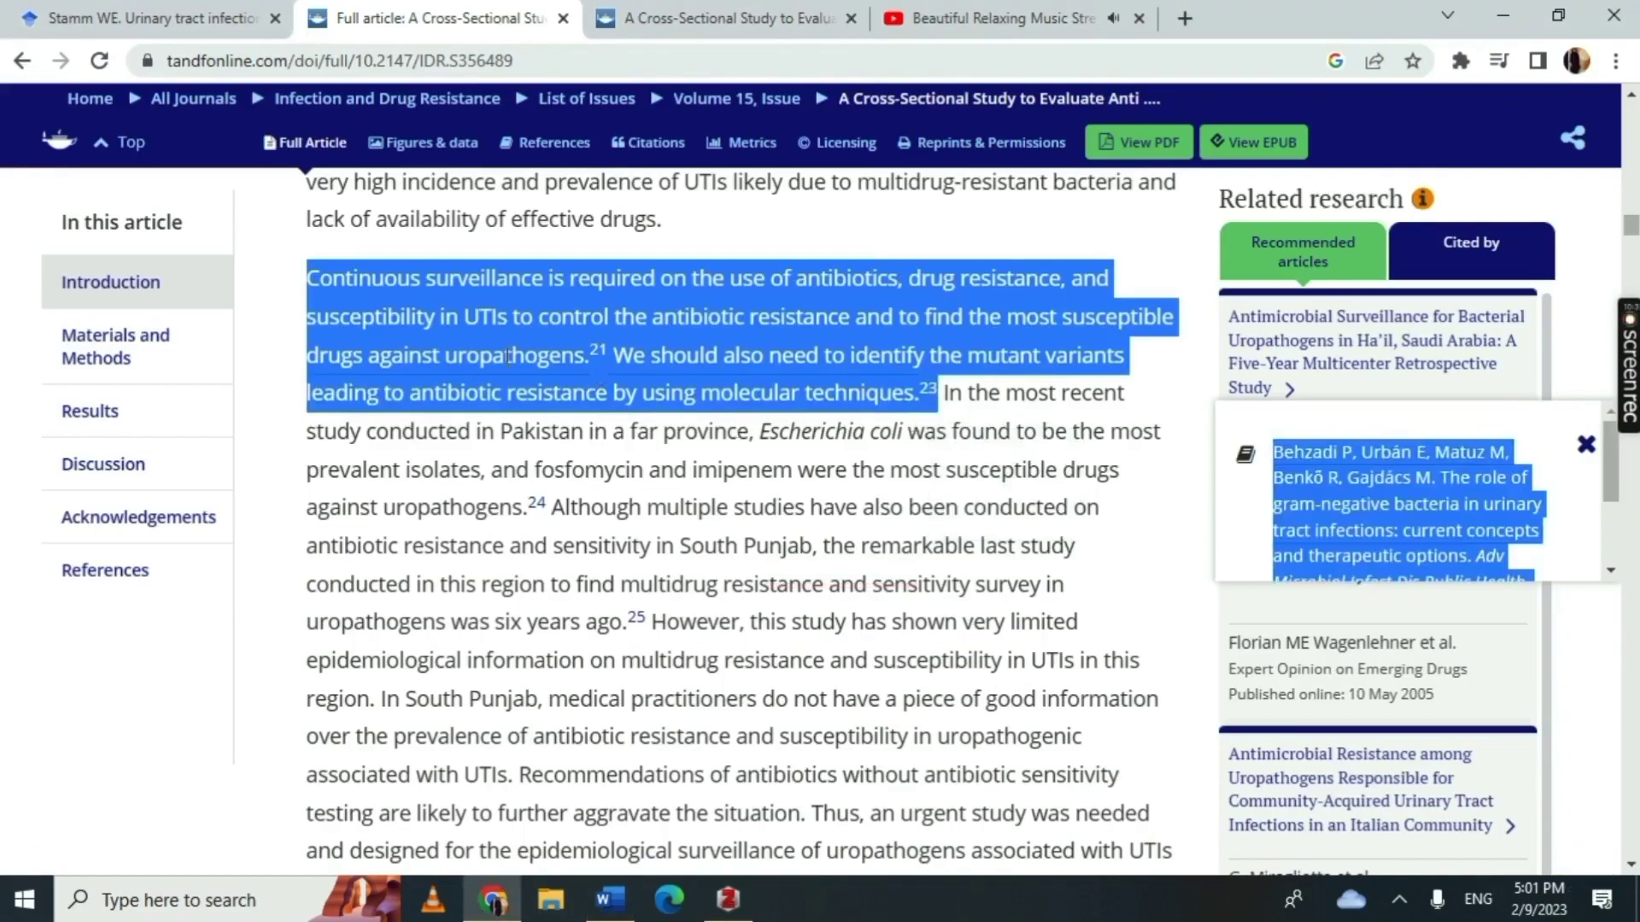
key(alt+Tab)
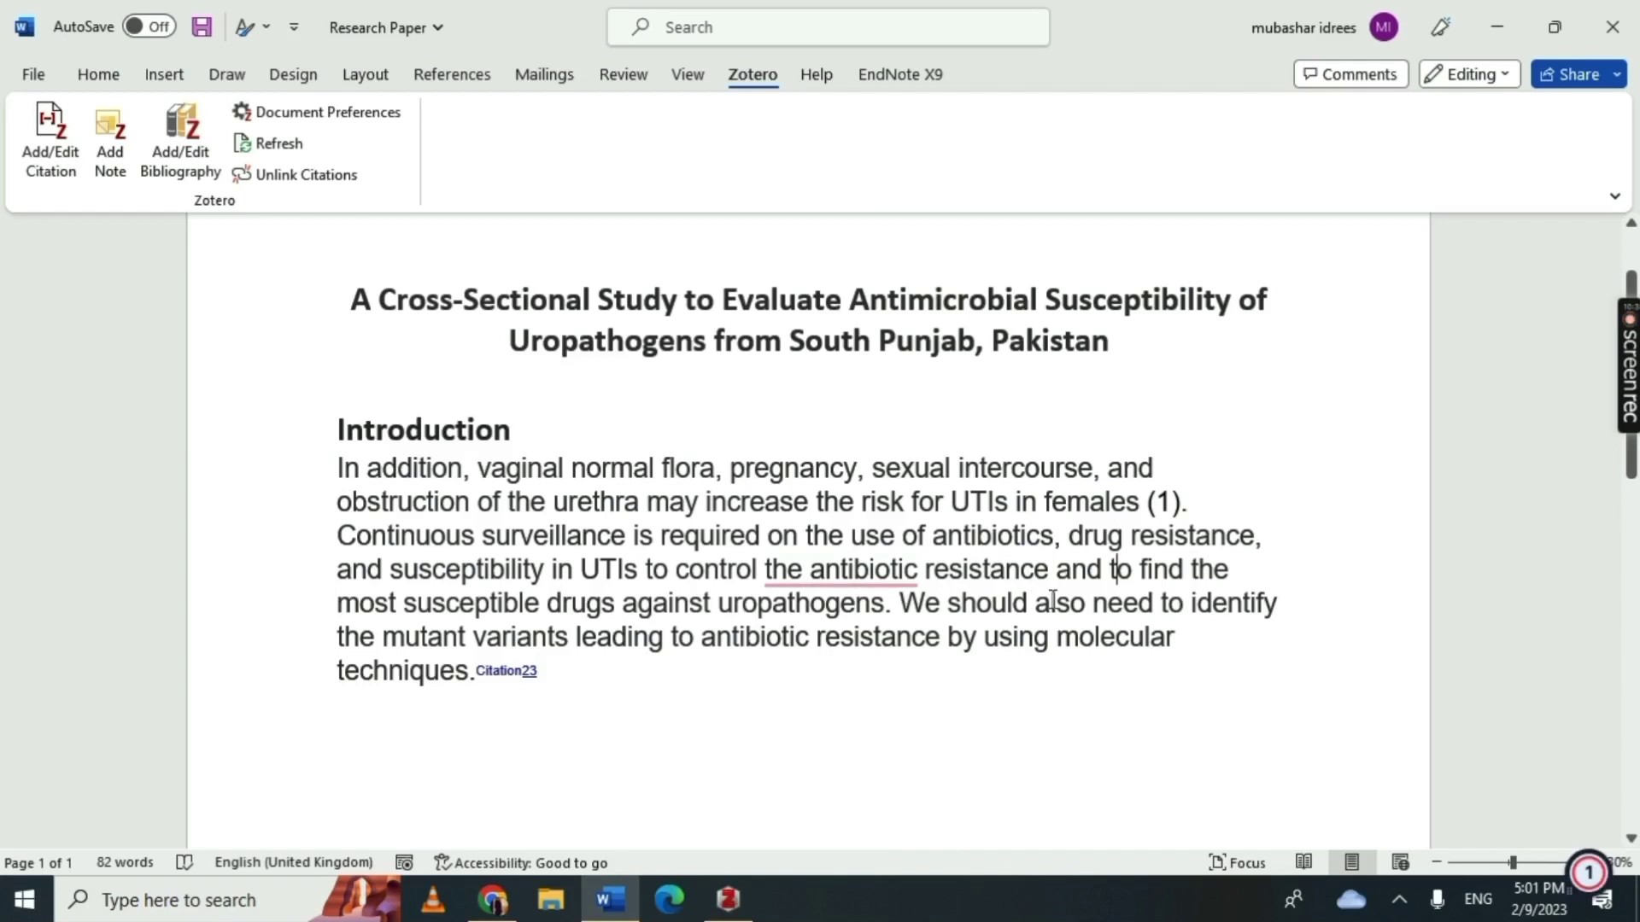
click(884, 606)
text(21)
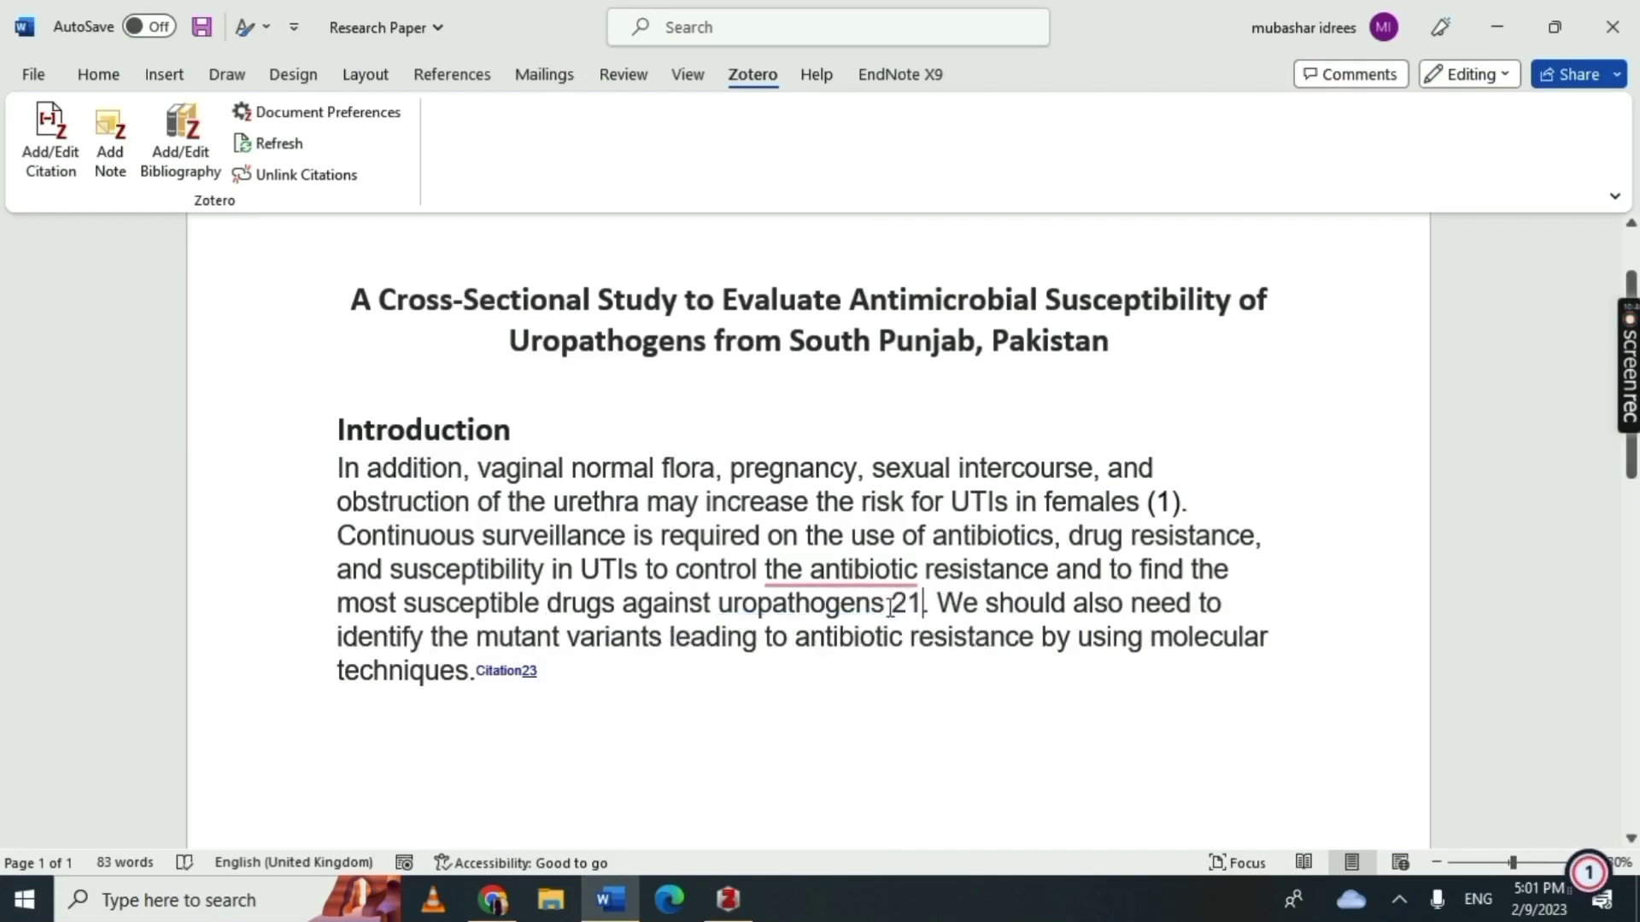
- Return to the article in Chrome and copy the text of reference 21 from its References list
key(alt+Tab)
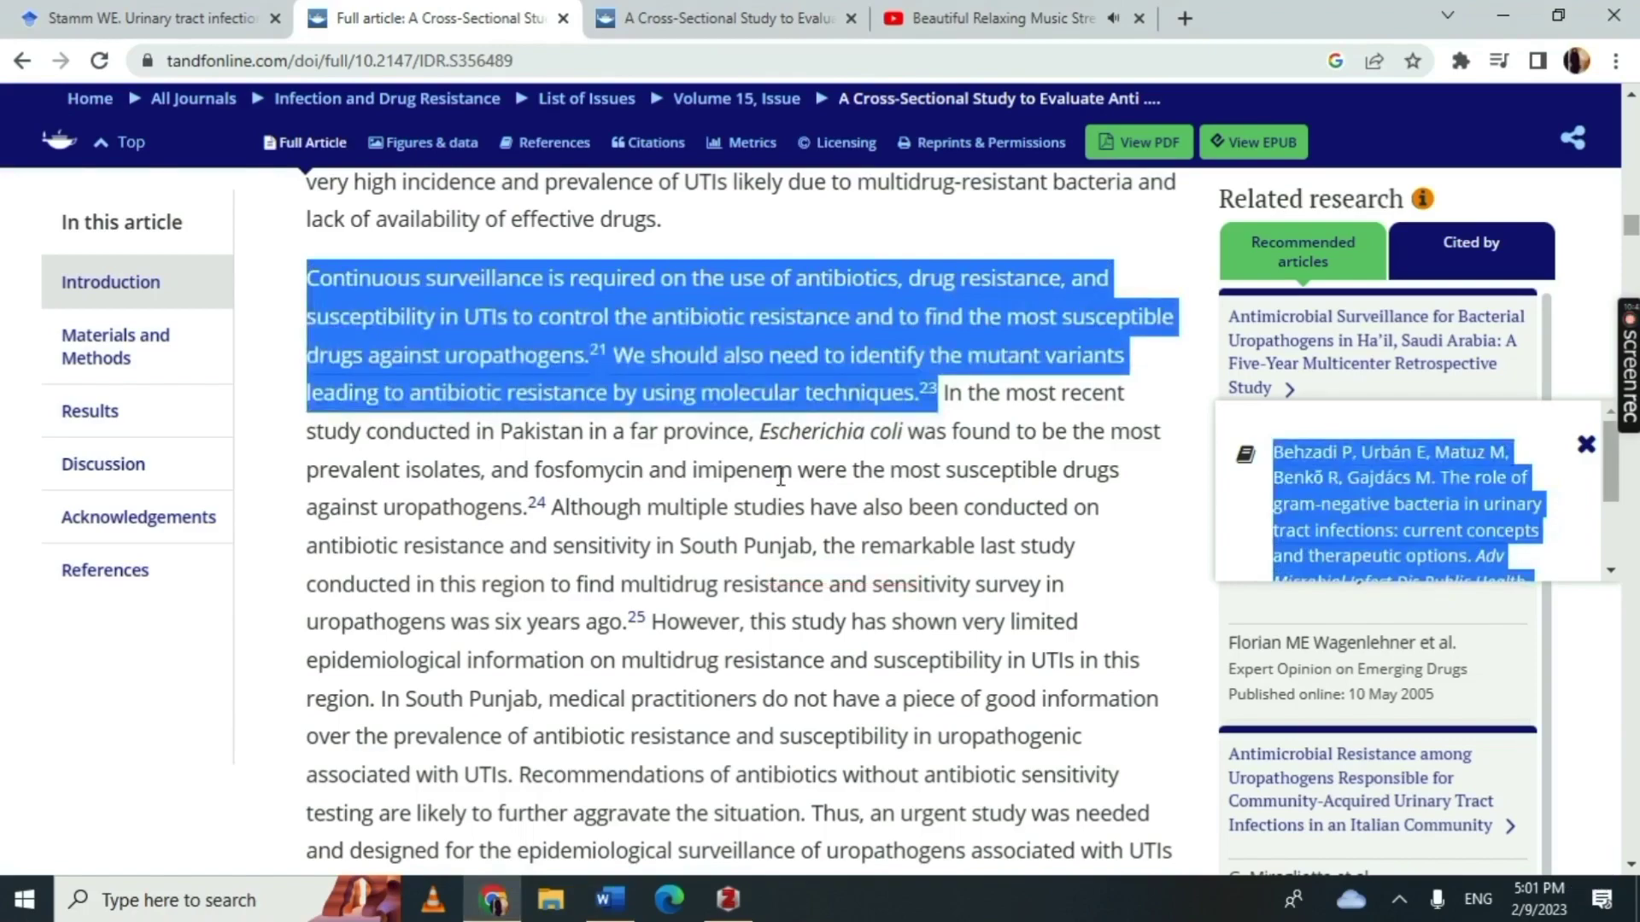
click(812, 424)
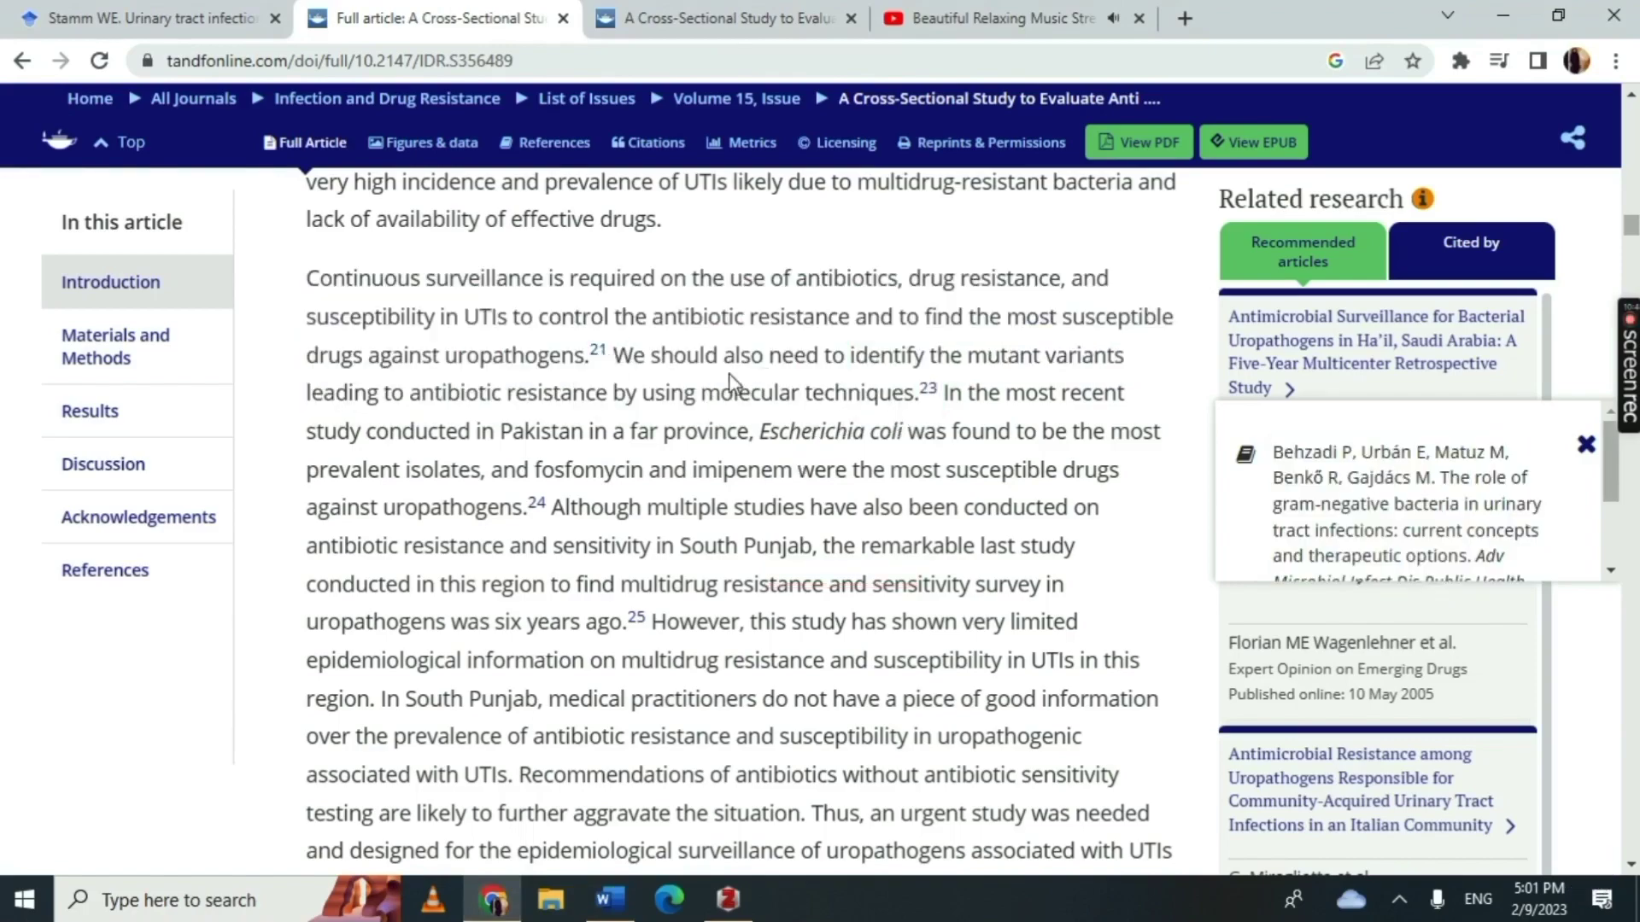
scroll(731, 382, down, 20)
scroll(732, 385, up, 10)
scroll(730, 382, up, 8)
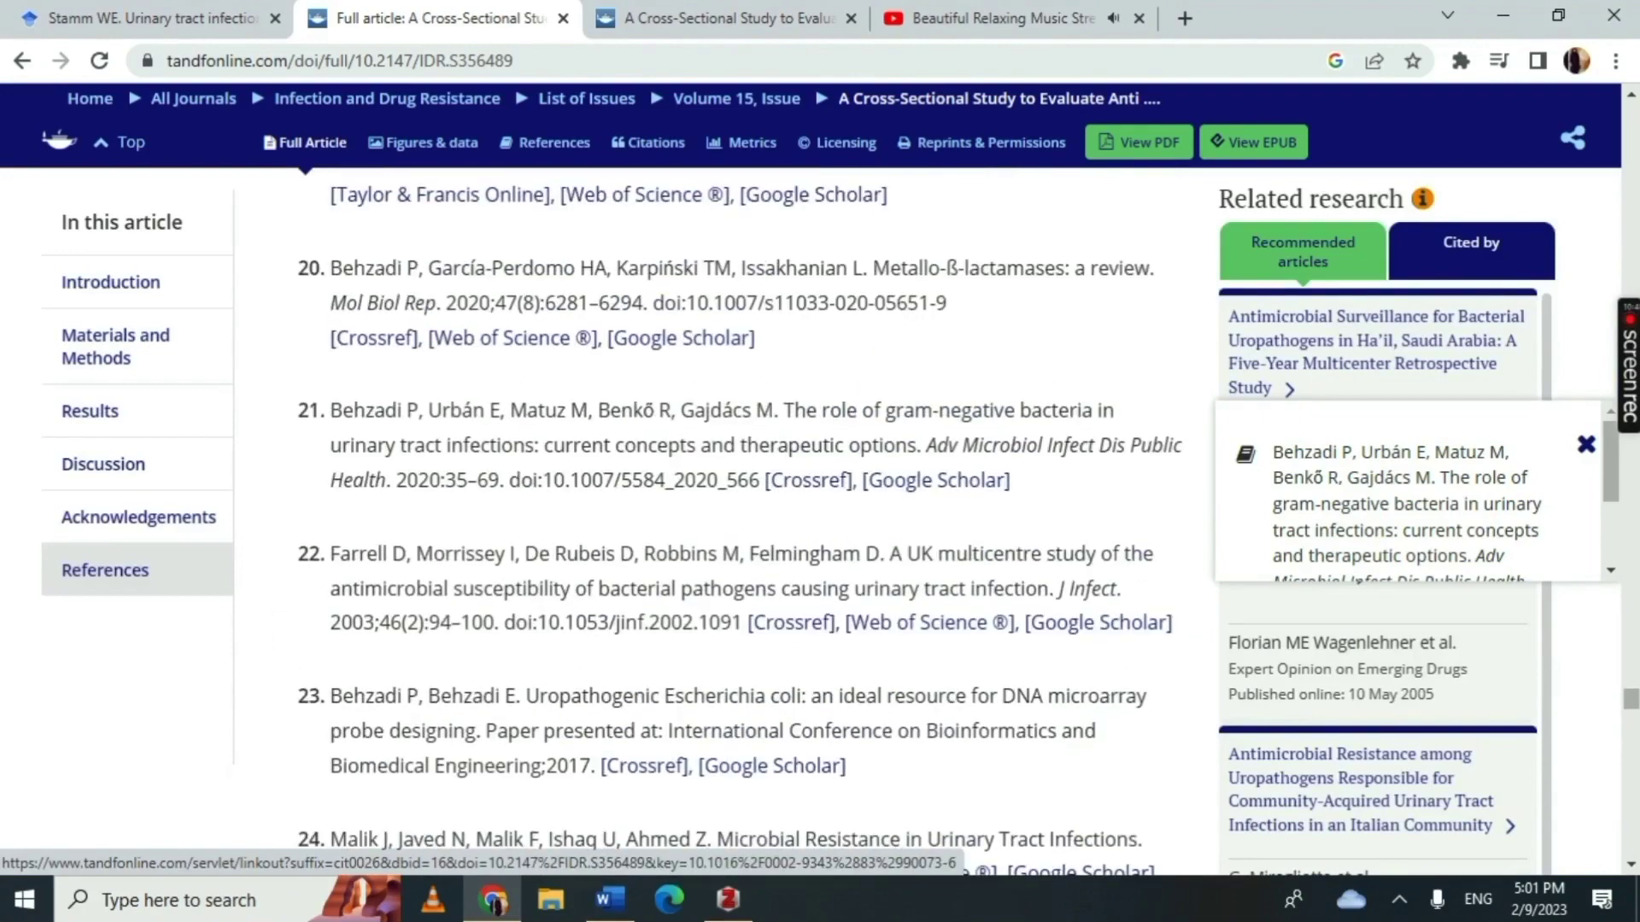
drag(332, 410, 1032, 485)
- Replace the Google Scholar query with the copied reference 21 text and run the search
click(163, 18)
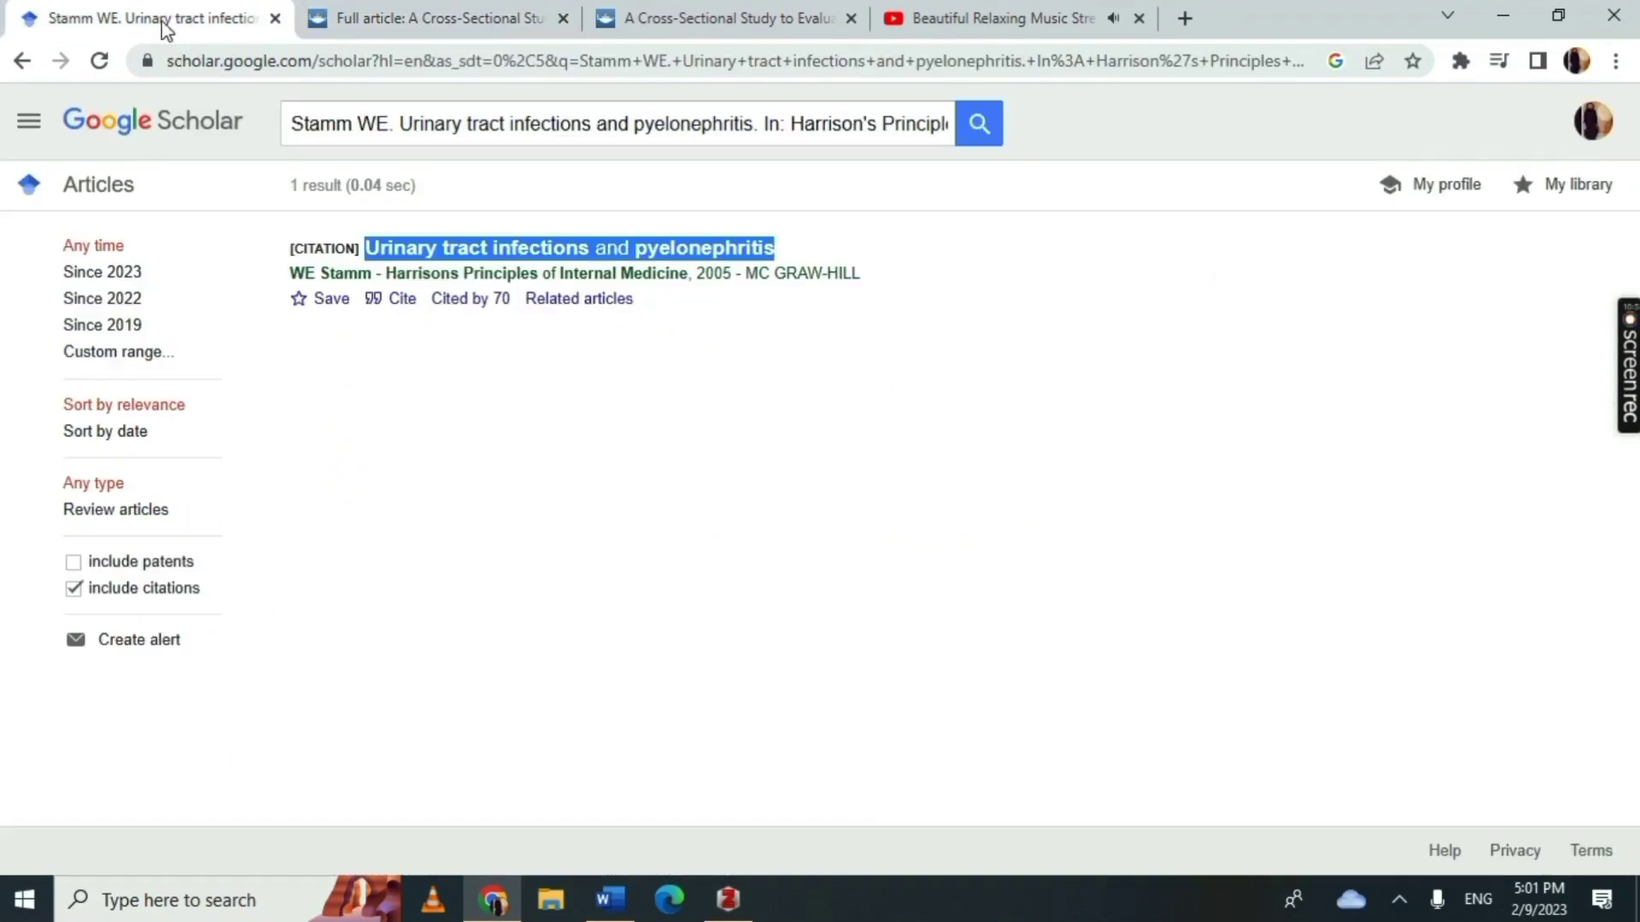
triple_click(453, 130)
key(BackSpace)
key(ctrl+v)
key(Return)
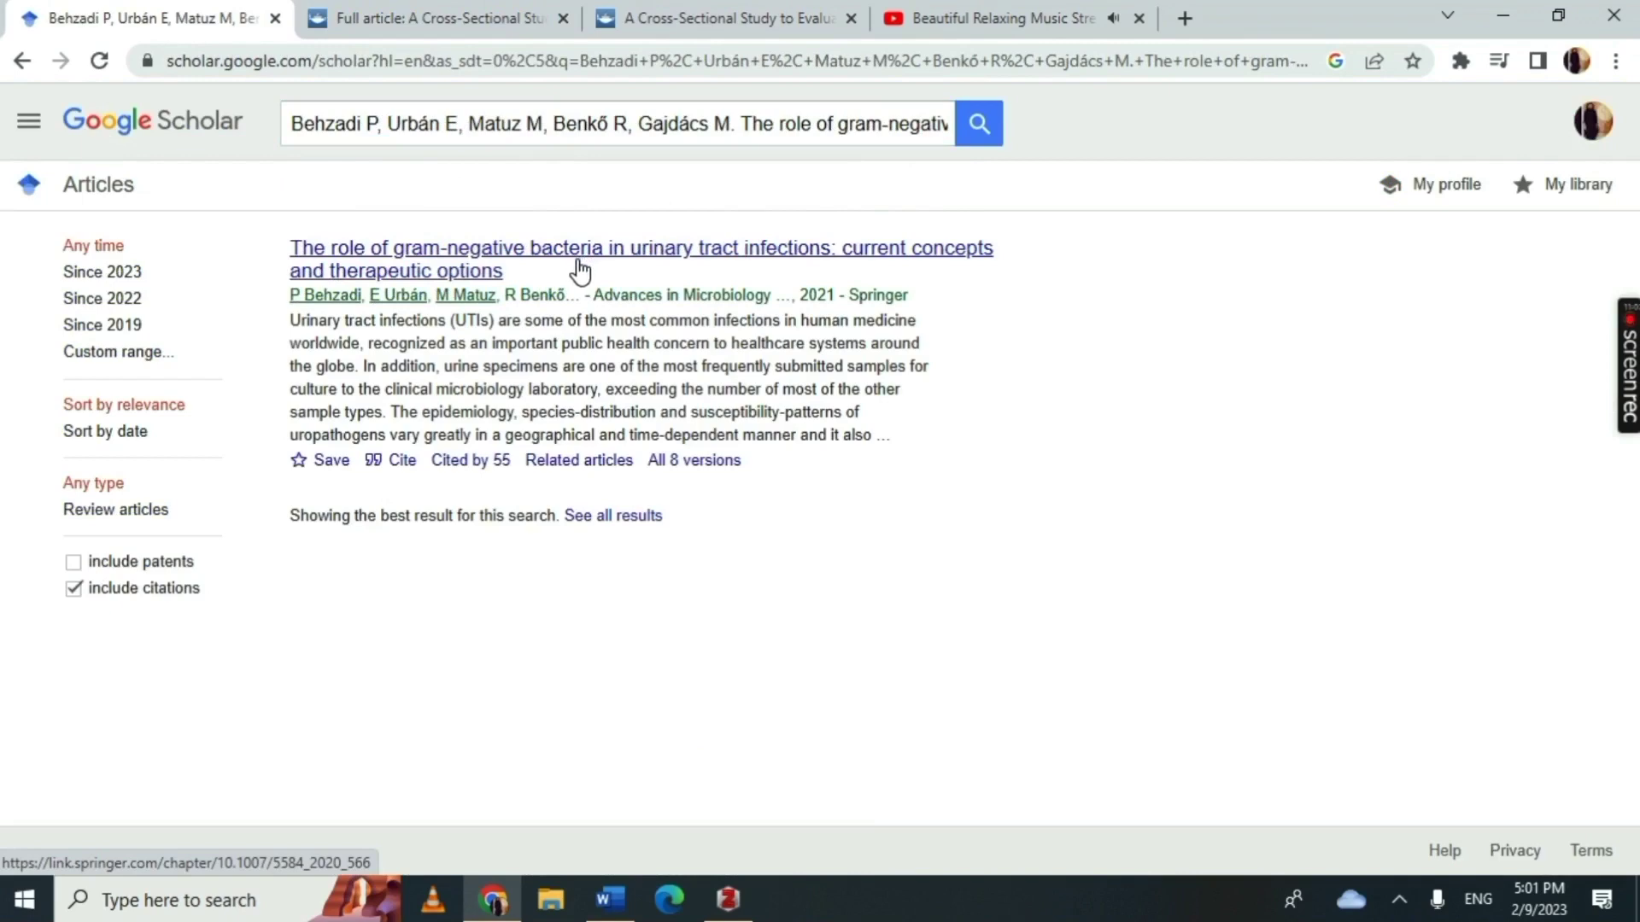
- Save "The role of gram-negative bacteria in urinary tract infections" to the Research Paper collection with Zotero Connector
click(1460, 61)
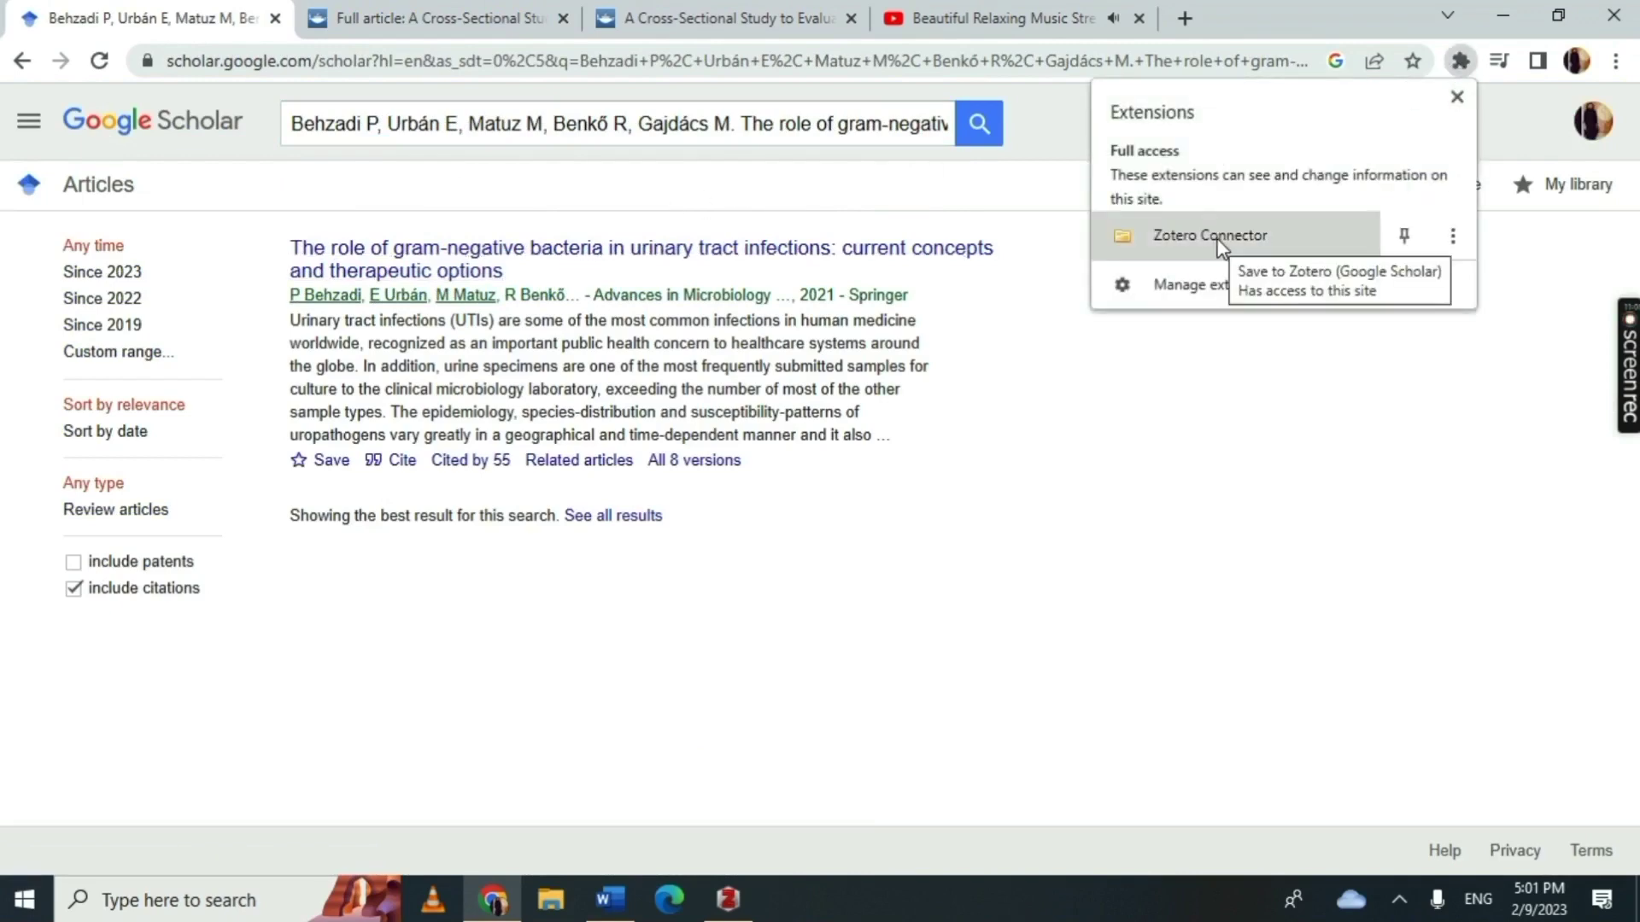
click(1221, 243)
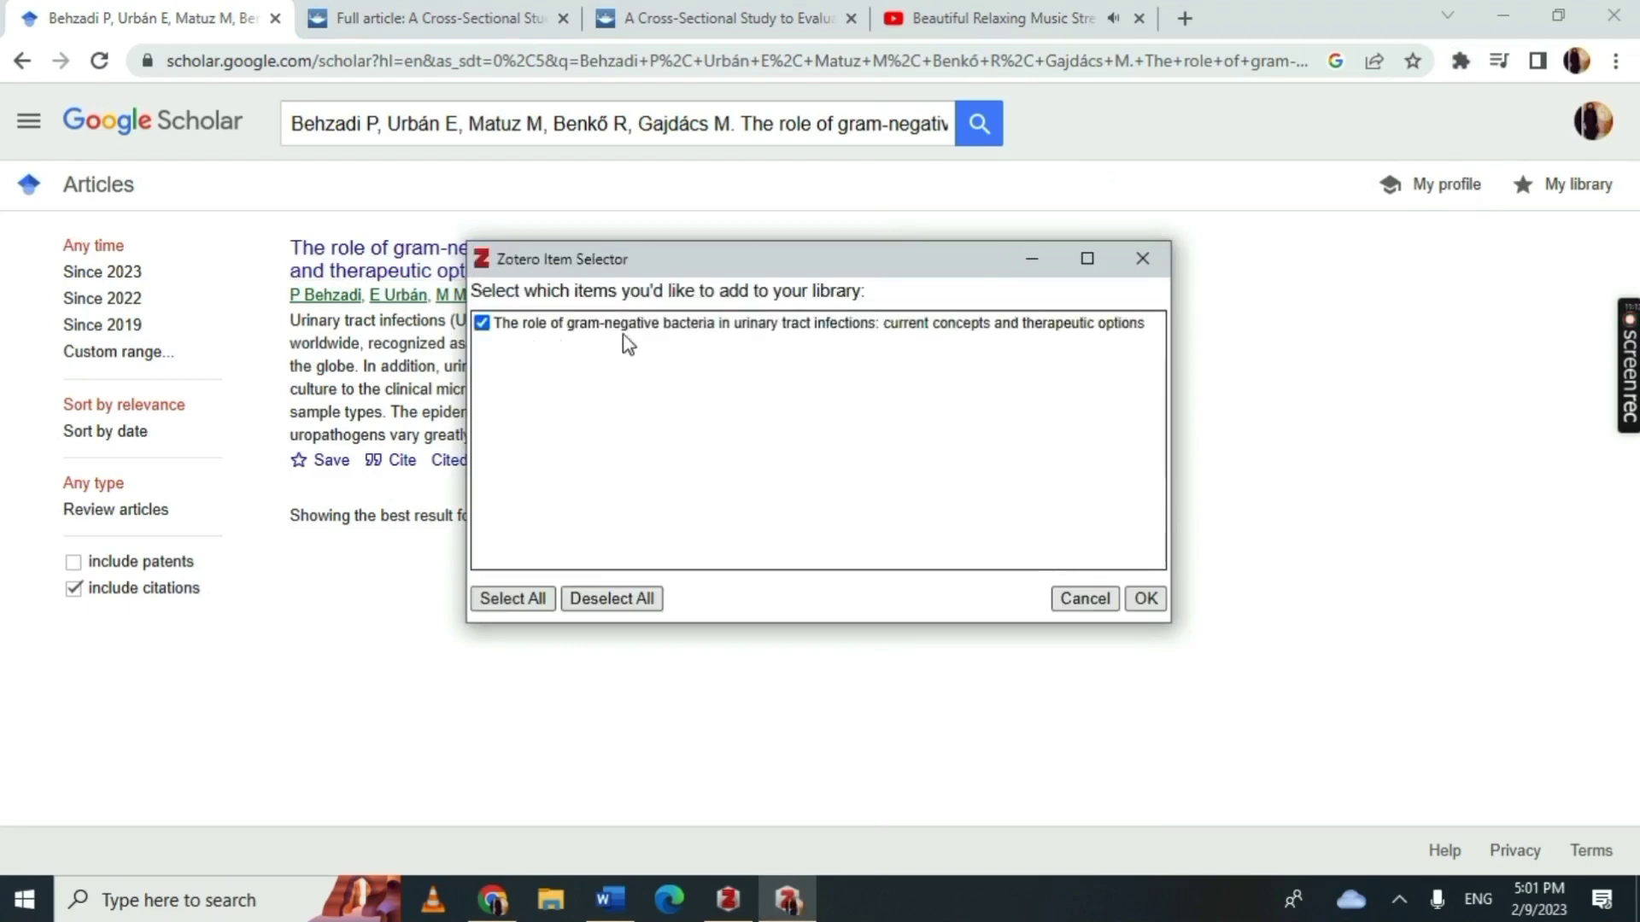
click(1148, 599)
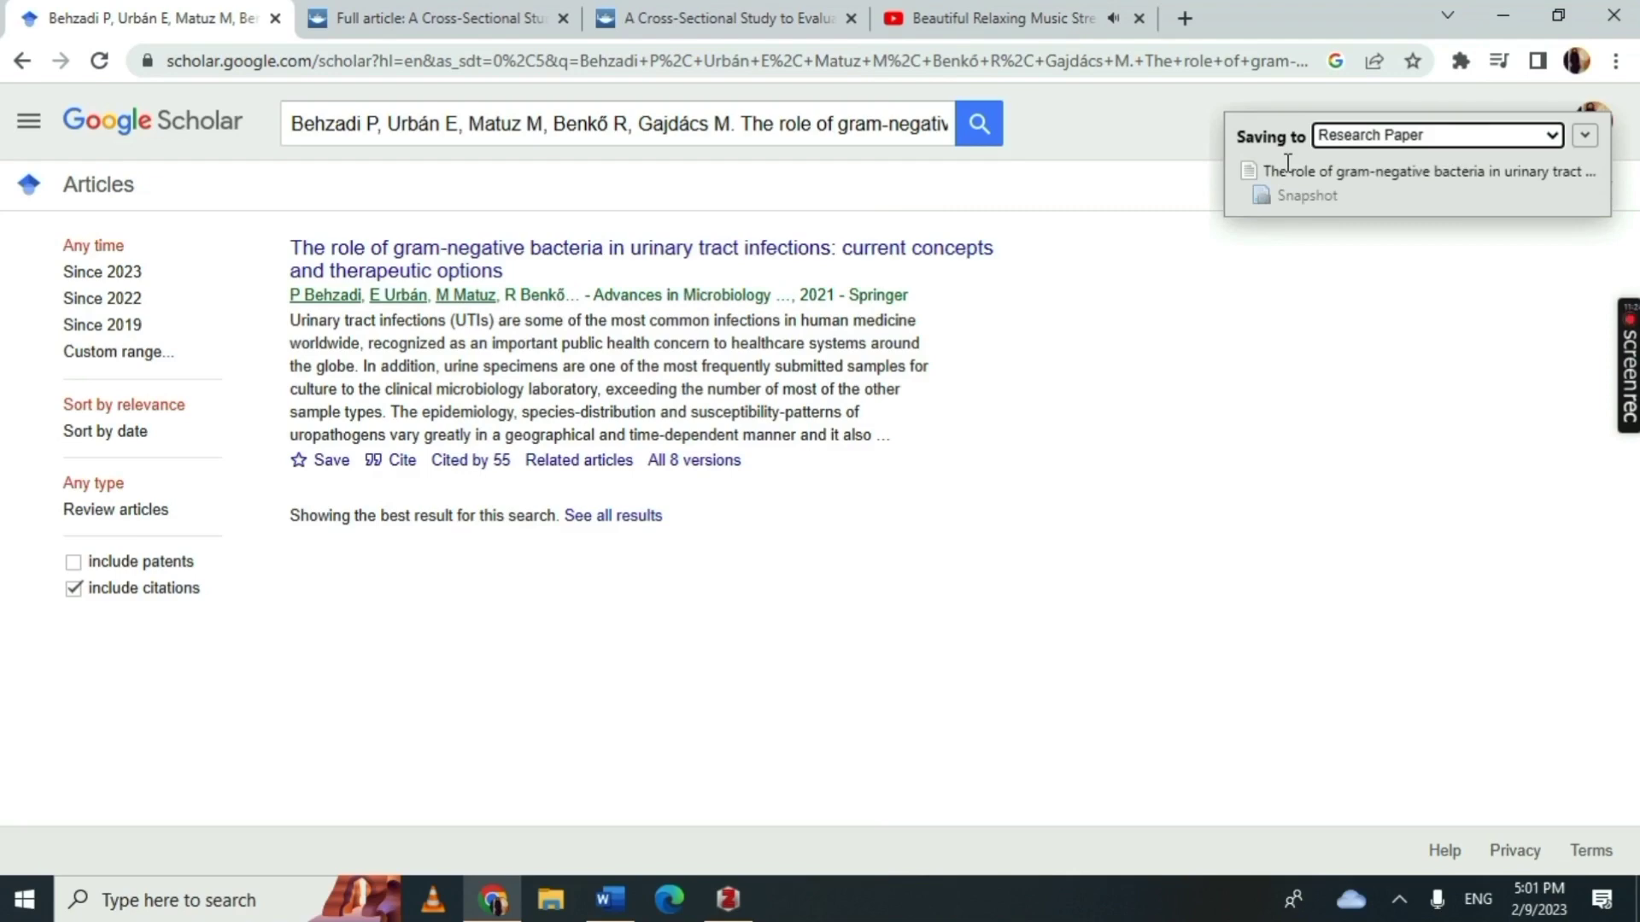
- Copy the saved article's title from the Zotero Connector notice and check its entry in Zotero before returning to Word
drag(1271, 169, 1580, 177)
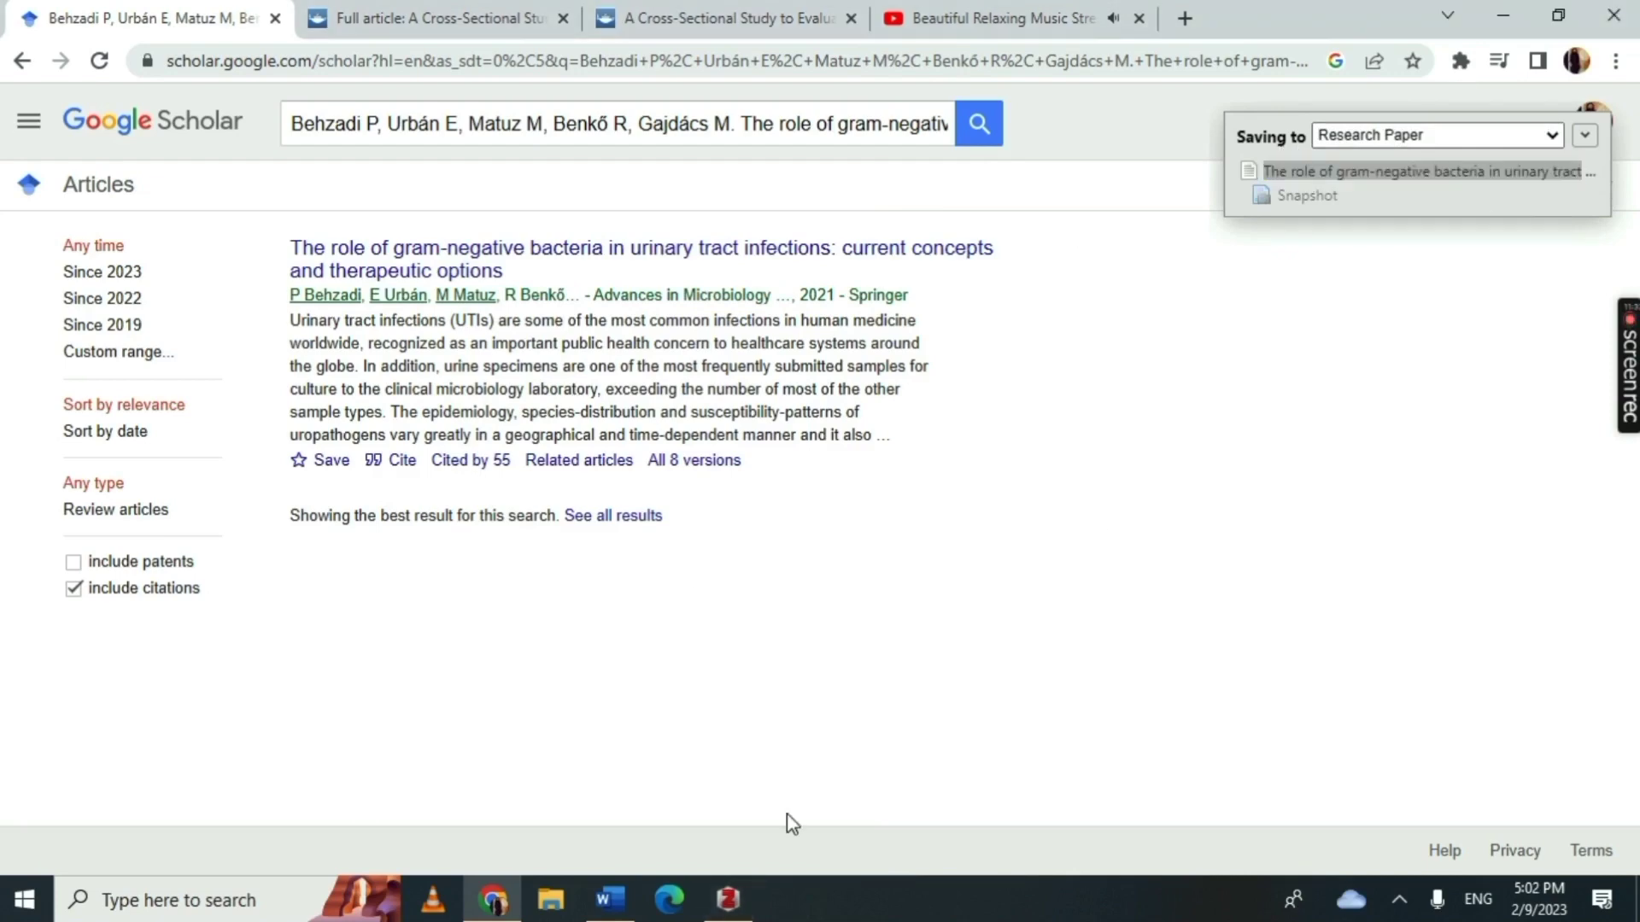
click(733, 905)
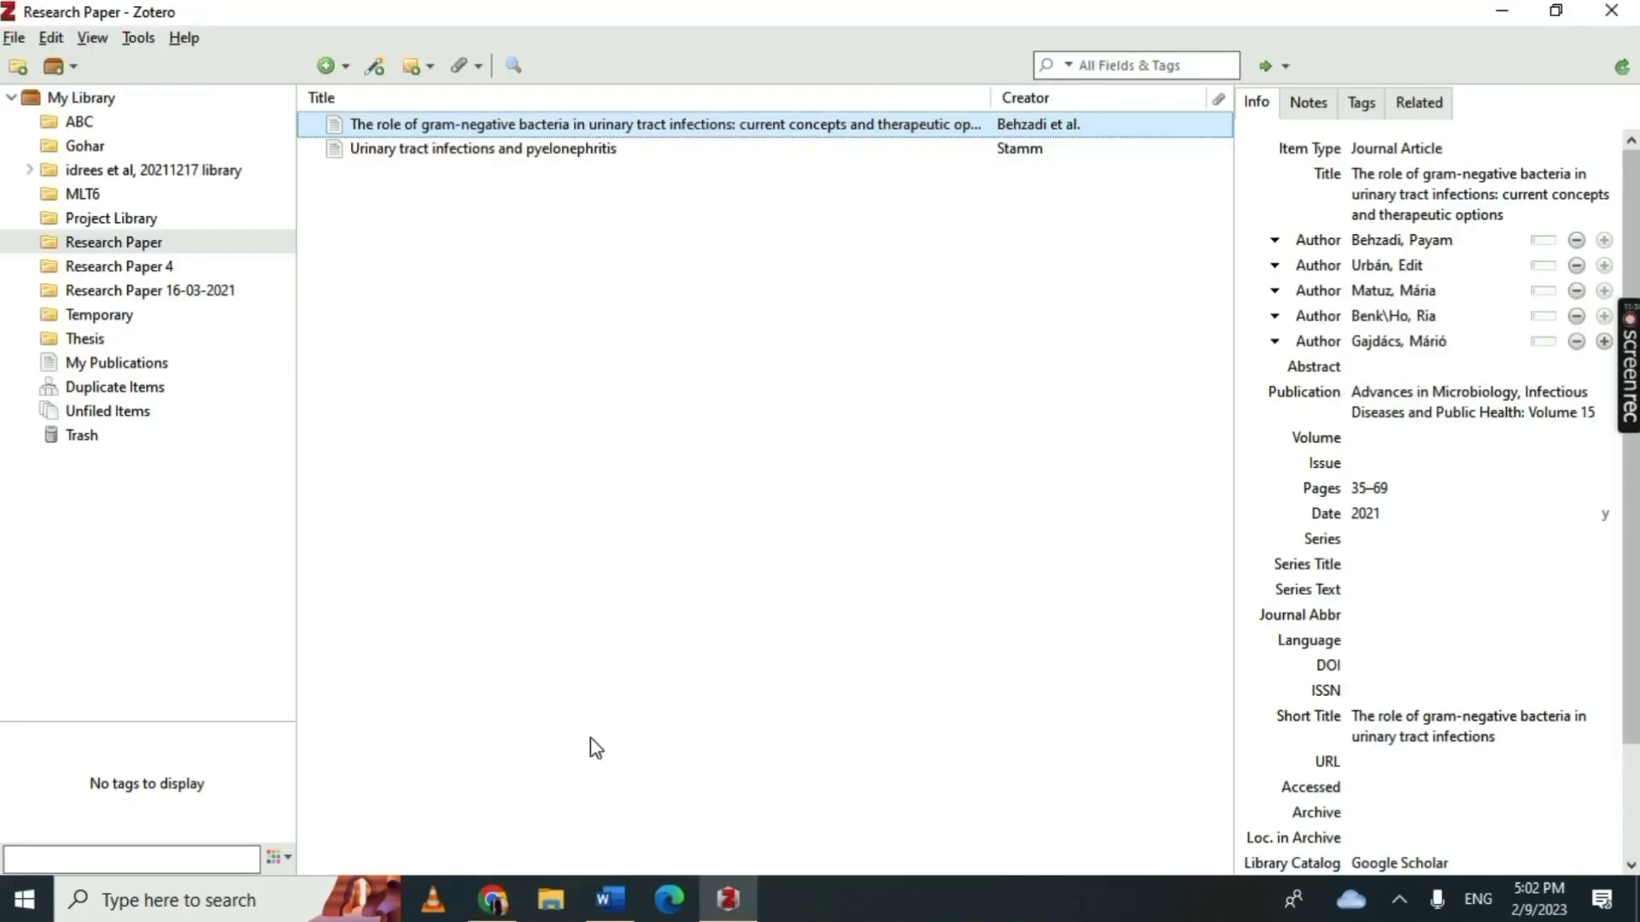
key(alt+Tab)
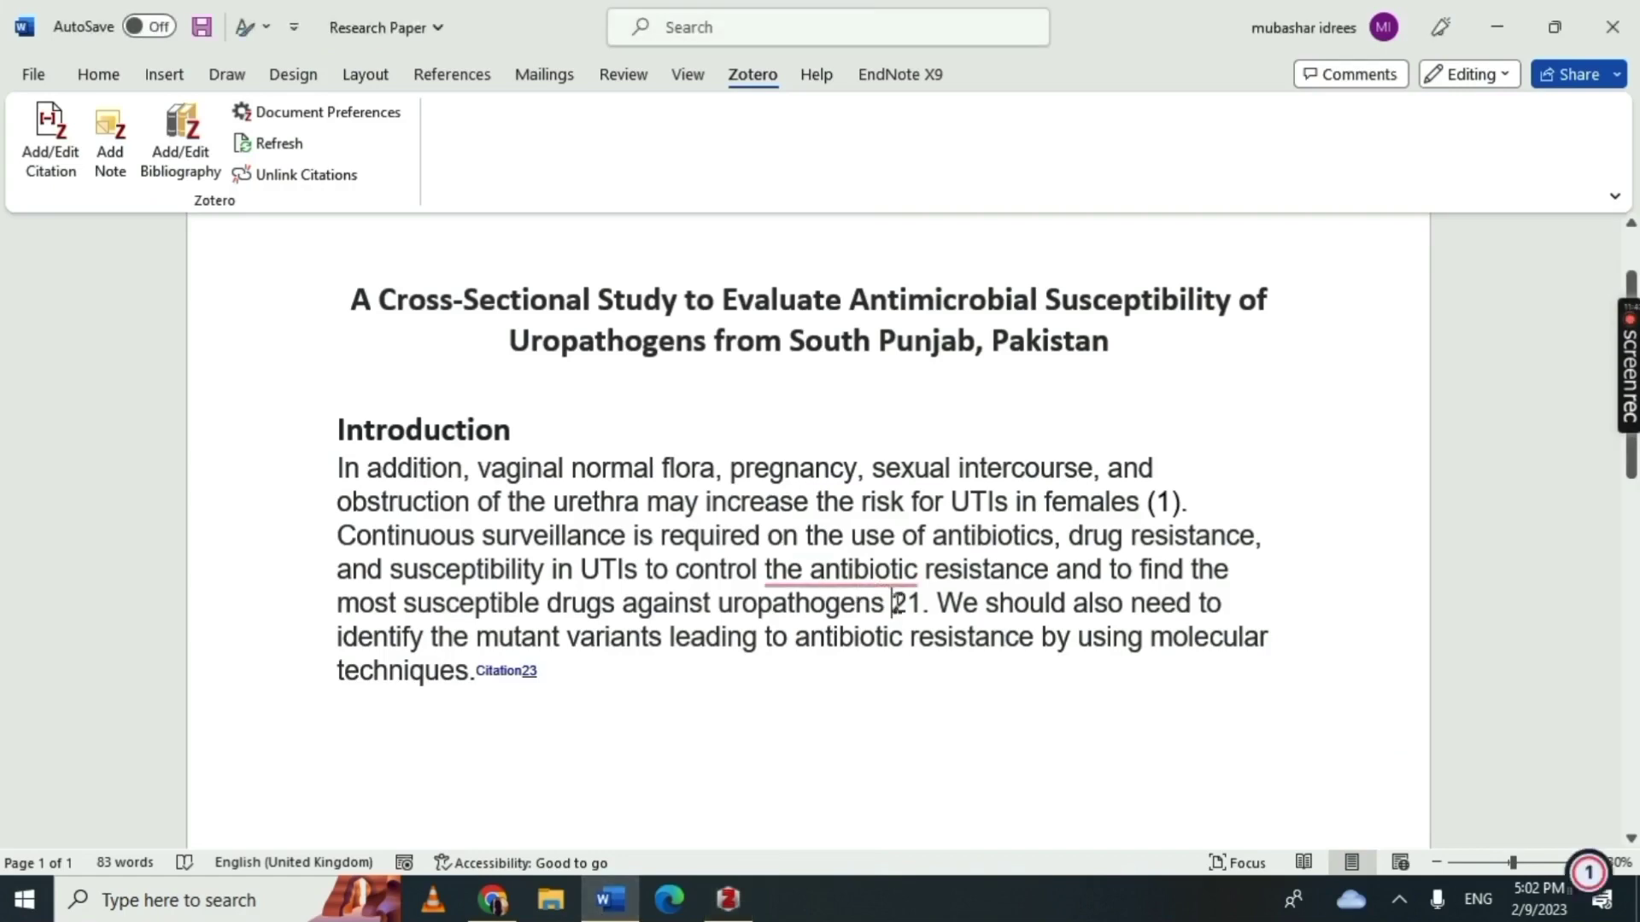
- Insert a Zotero citation of the 2020 entry "The role of gram-negative bacteria in urinary tract infections" after "uropathogens", replacing the typed 21
click(57, 166)
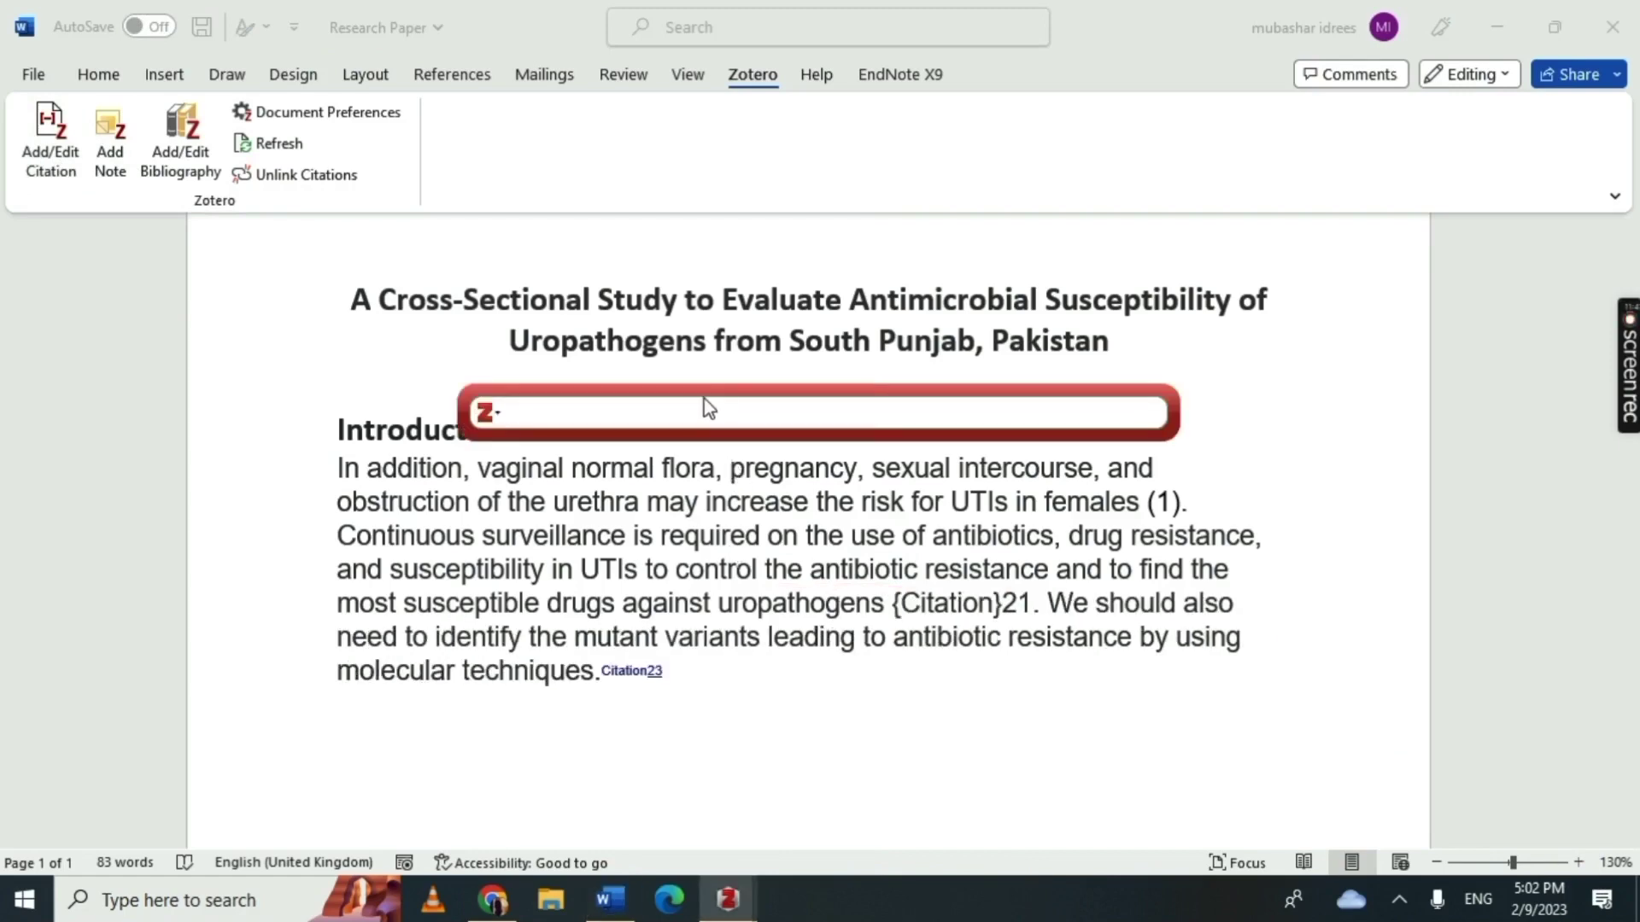
text(The role of gram-negative bacteria in urinary tract)
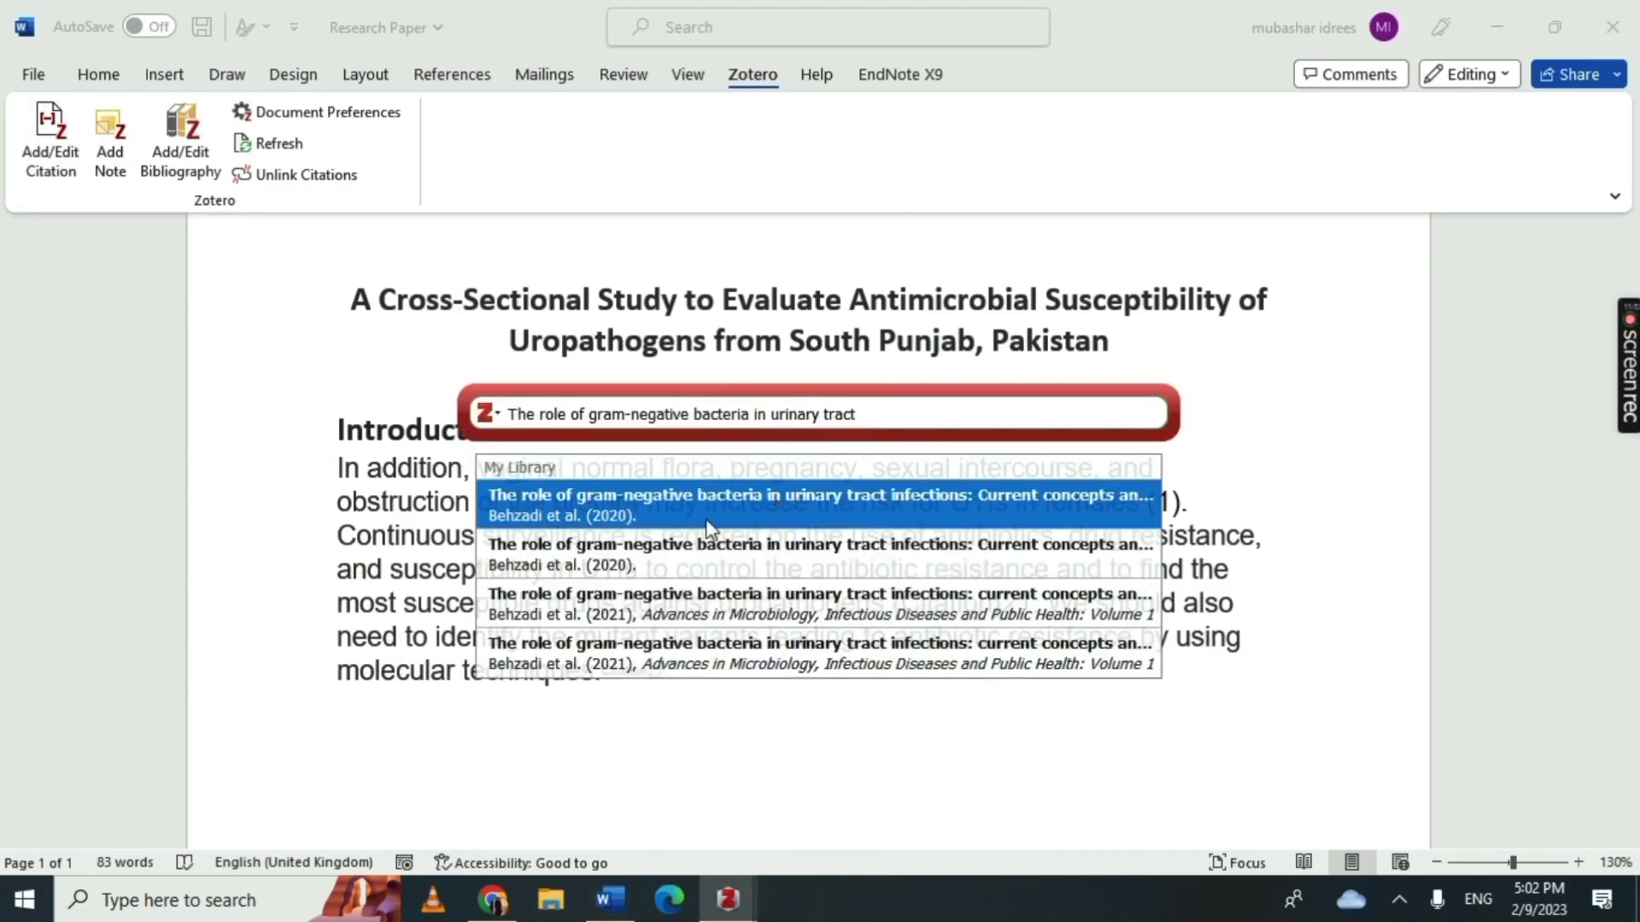
click(708, 512)
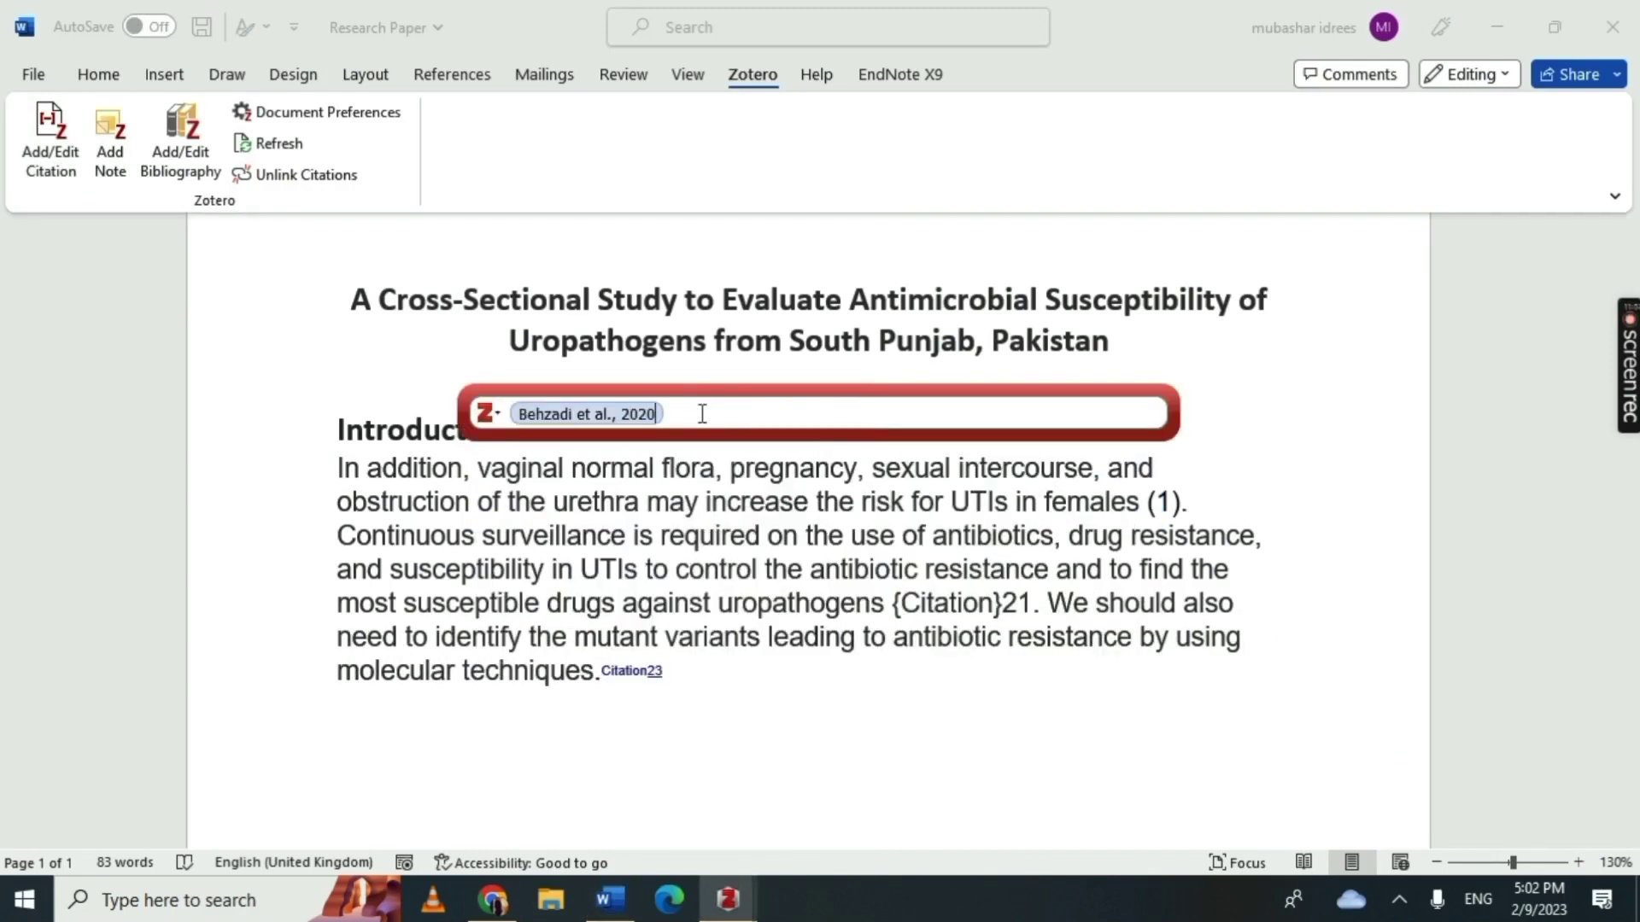
key(Return)
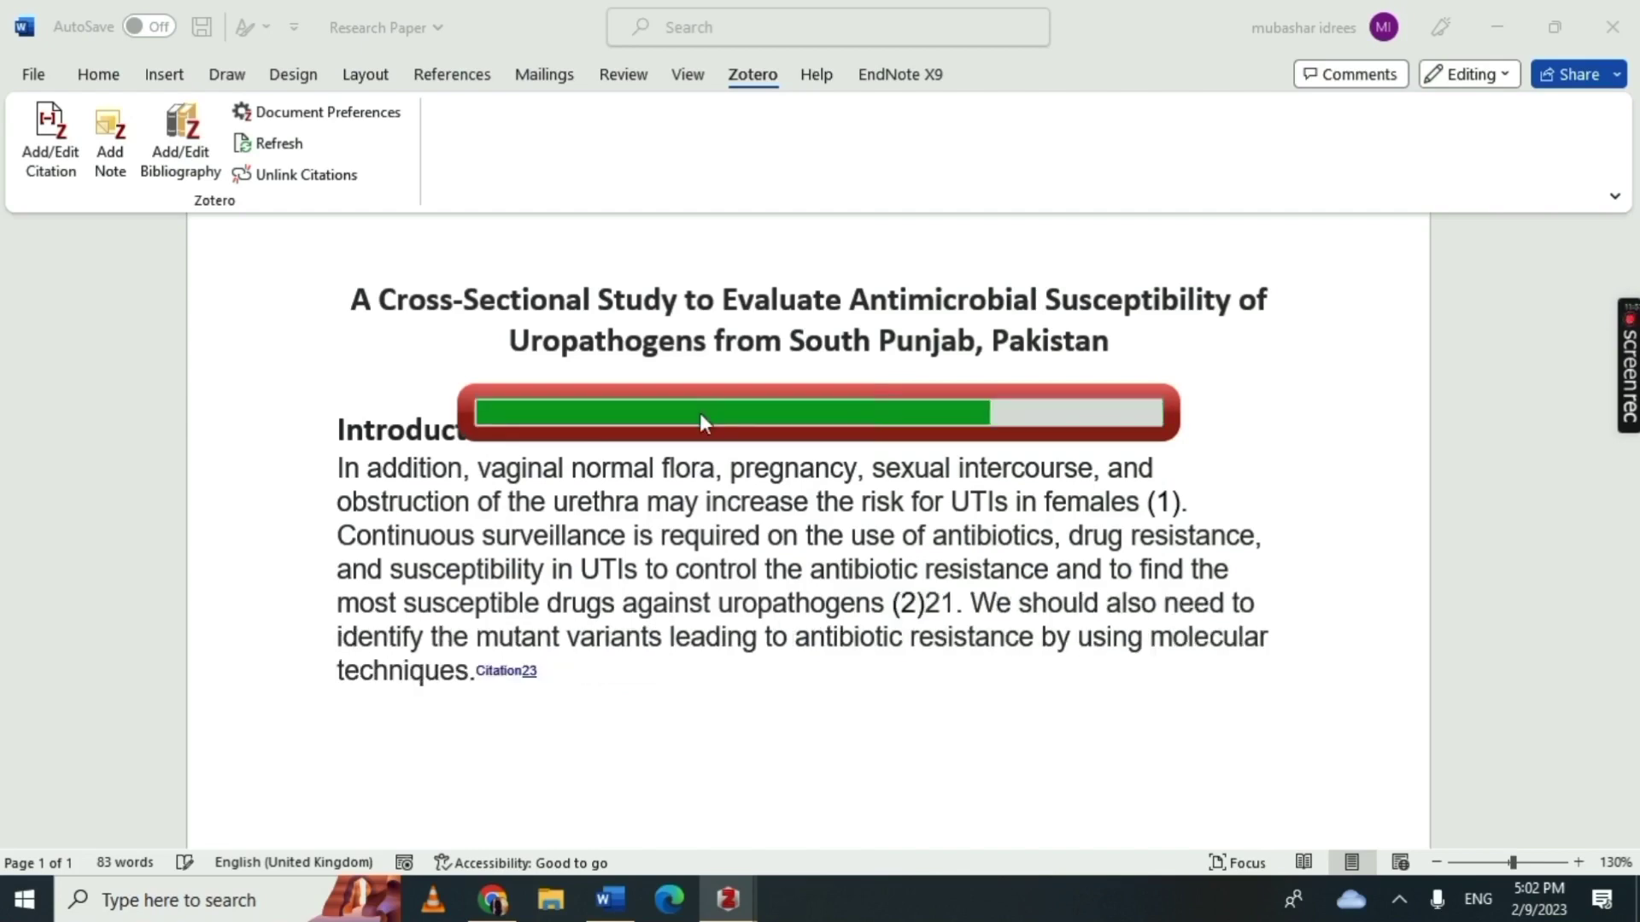
key(Delete)
key(Delete)
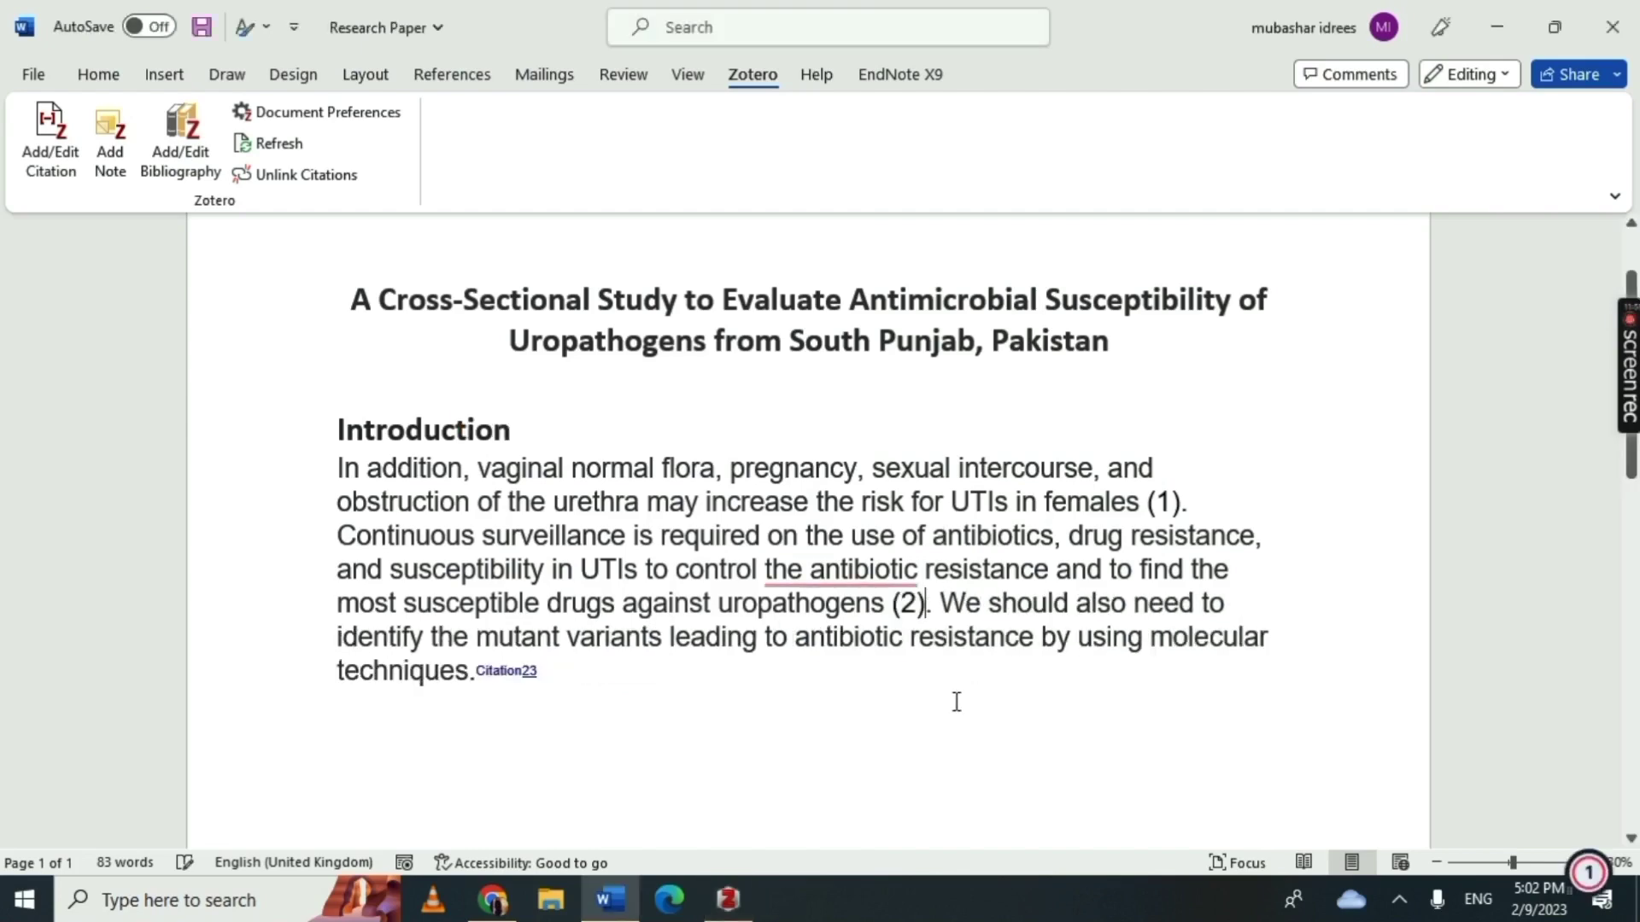
- Delete the superscript Citation23 after "techniques" at the end of the Introduction paragraph
click(583, 751)
key(BackSpace)
key(BackSpace)
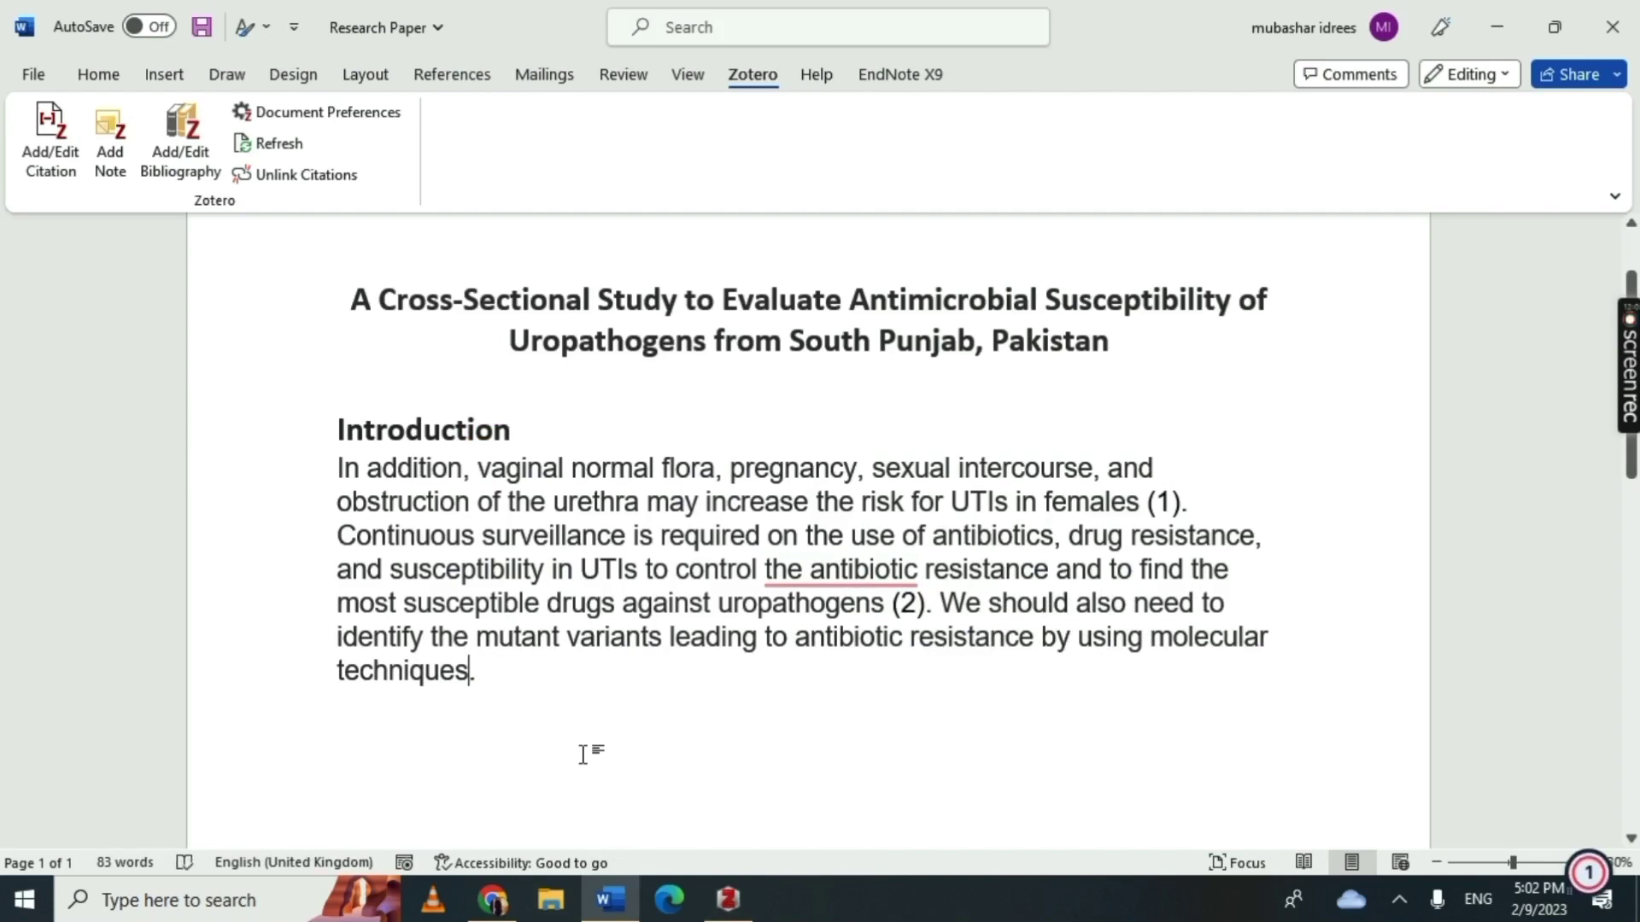
- Switch to Chrome and copy the text of the "Uropathogenic Escherichia coli" reference from the article, returning to Google Scholar
click(493, 899)
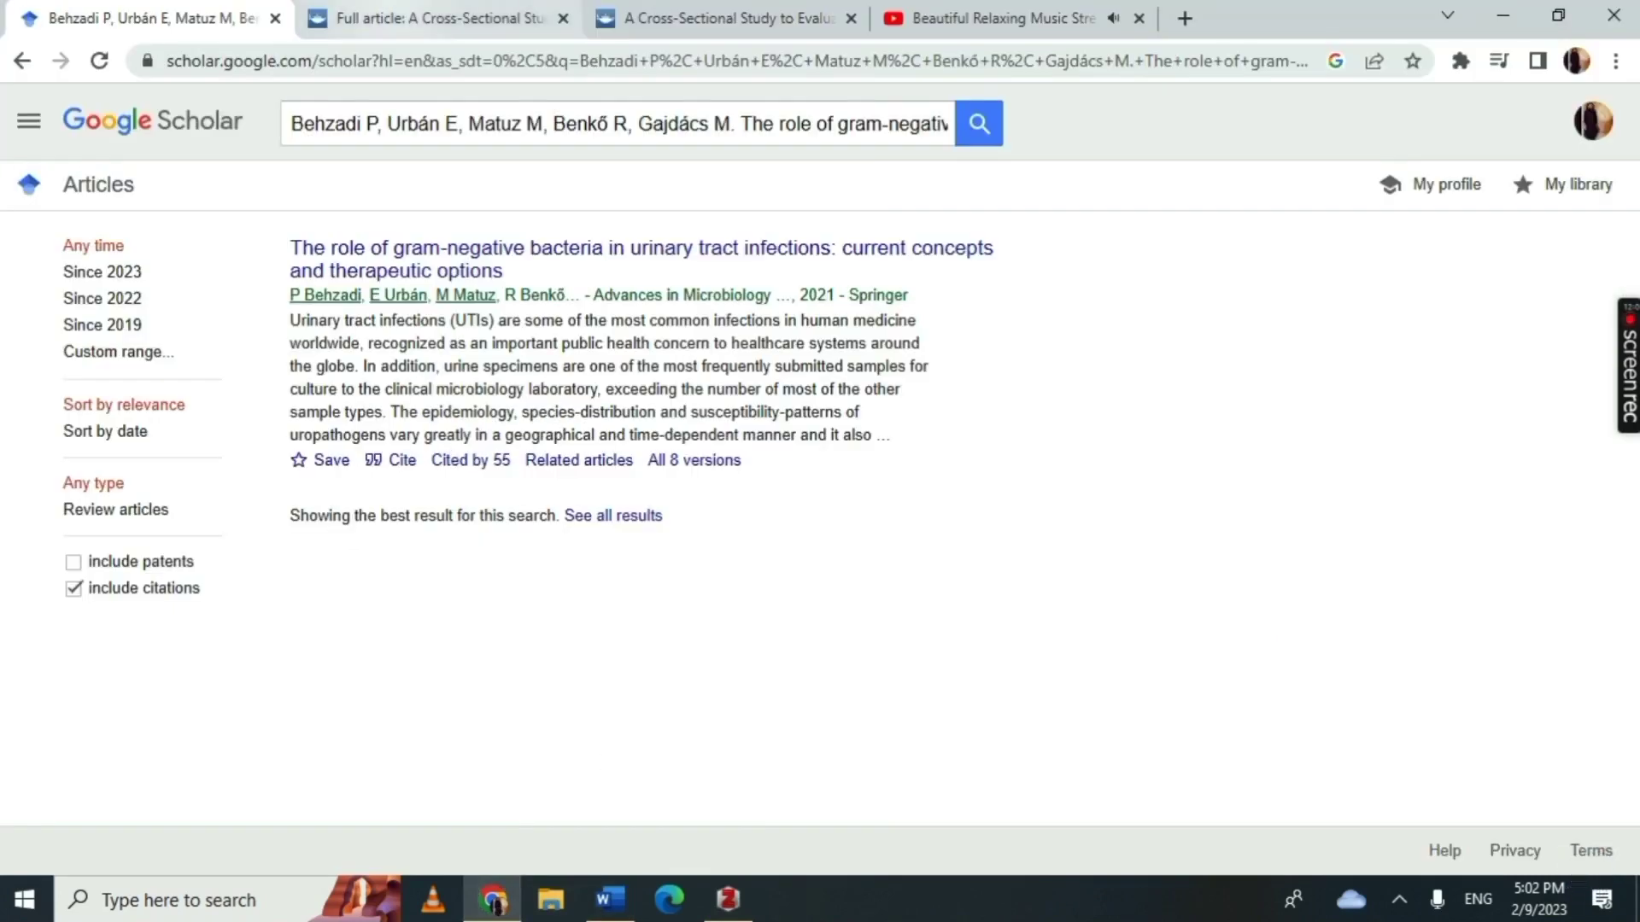
key(ctrl+Tab)
drag(333, 694, 882, 768)
key(ctrl+shift+Tab)
- Replace the Google Scholar query with the copied "Uropathogenic Escherichia coli: an ideal resource" reference and run the search
triple_click(486, 130)
key(ctrl+v)
key(Return)
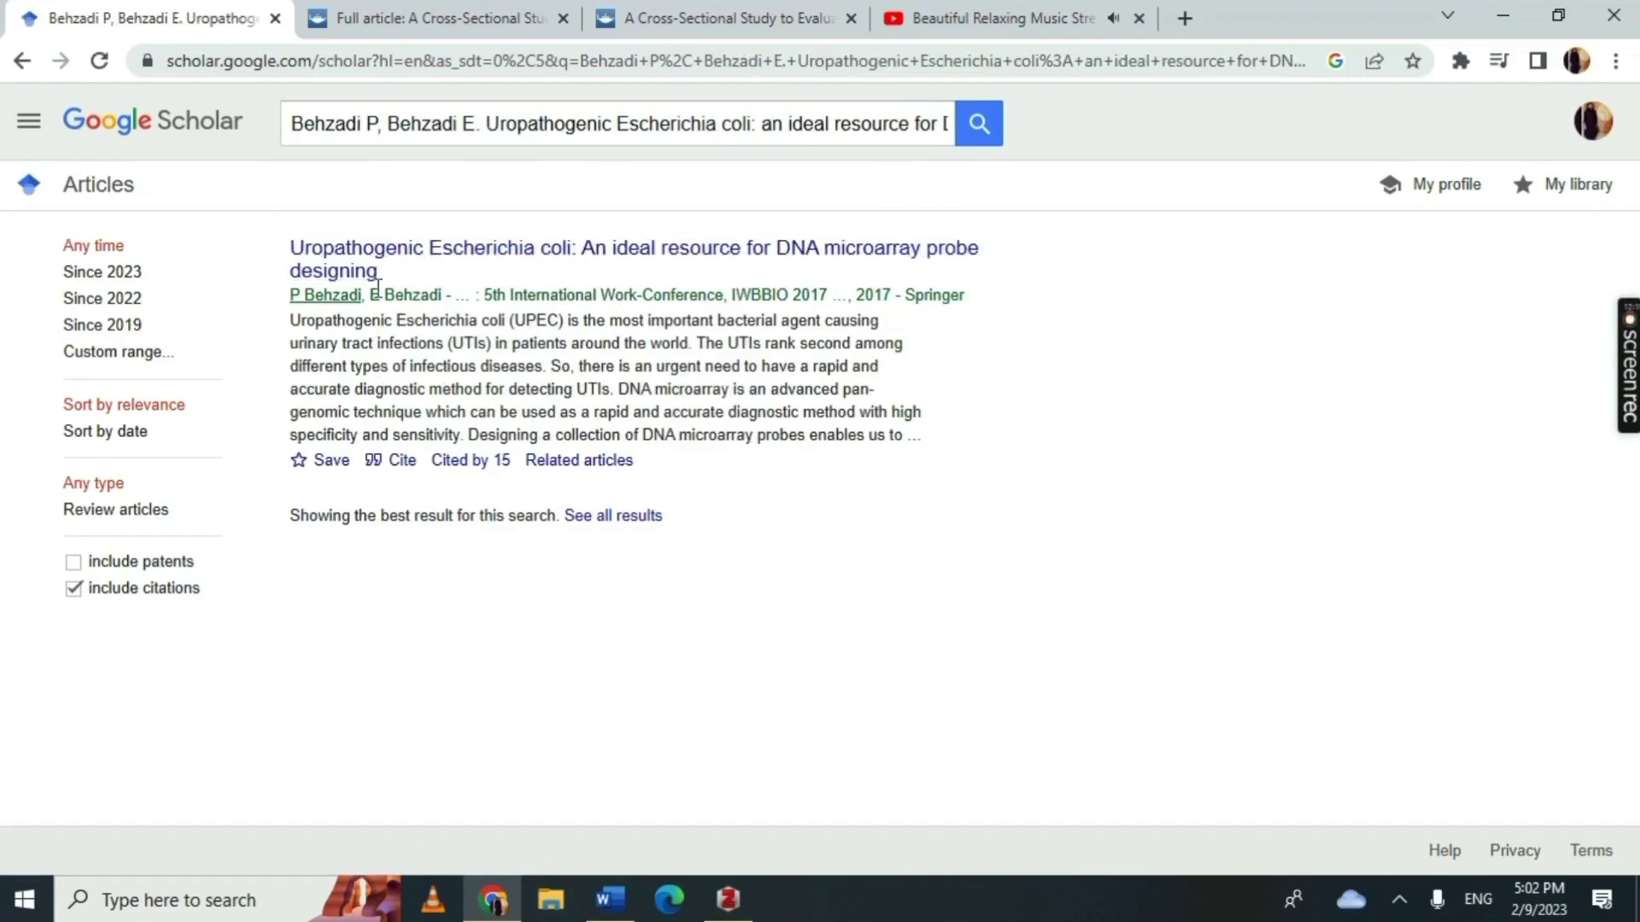
- Save "Uropathogenic Escherichia coli: An ideal resource for DNA microarray probe designing" to the Research Paper collection with Zotero Connector
click(1460, 61)
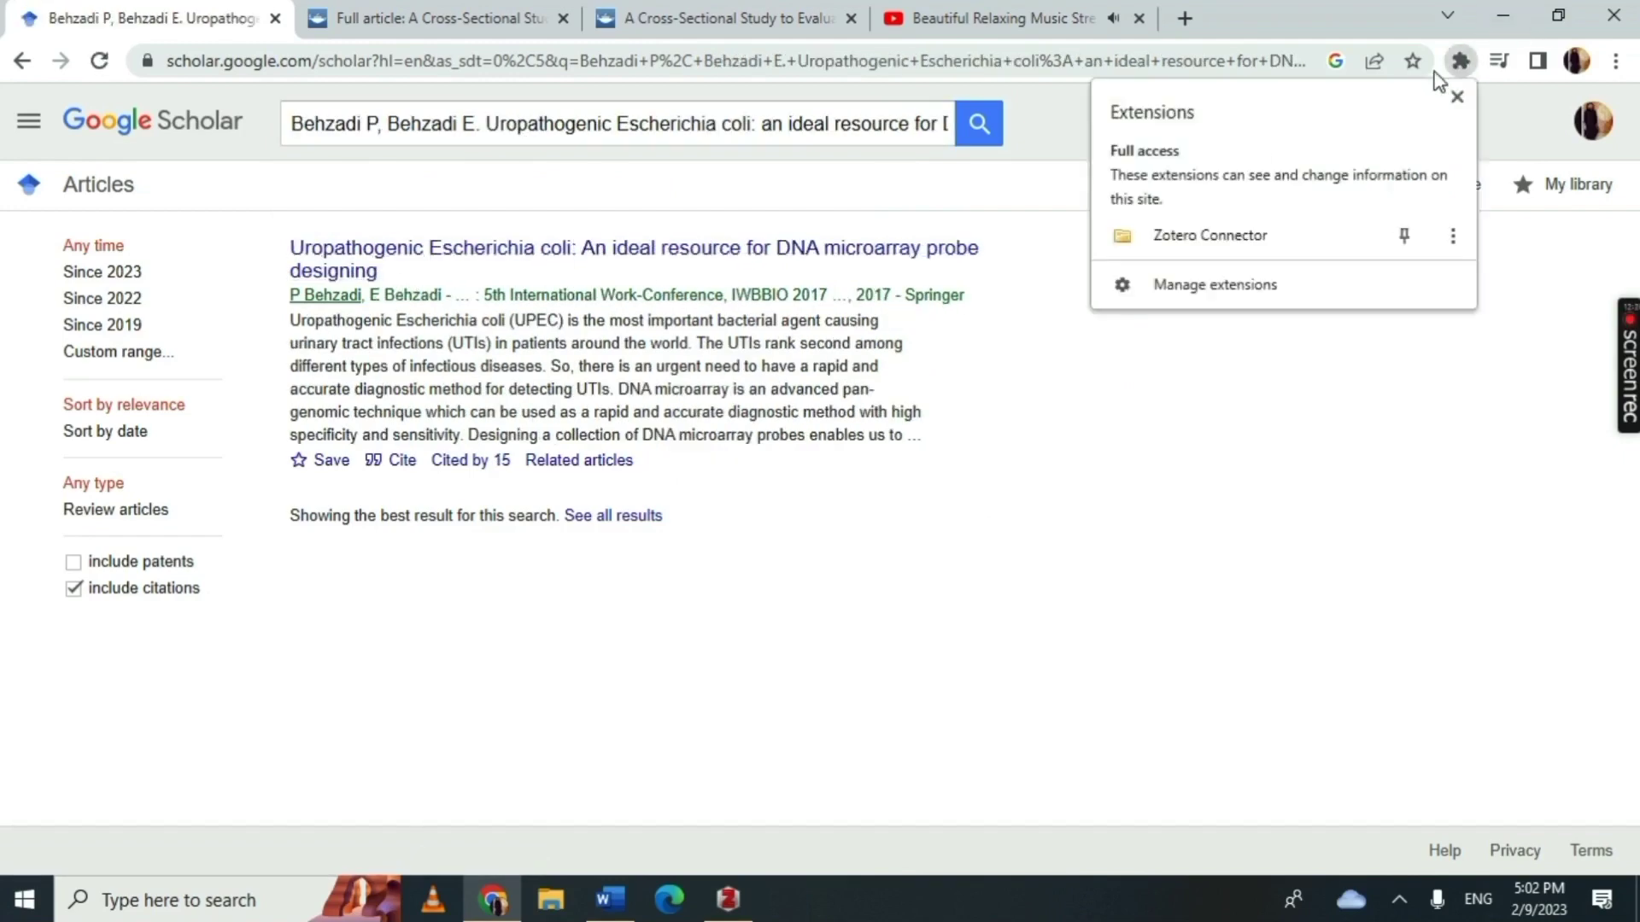
click(1231, 246)
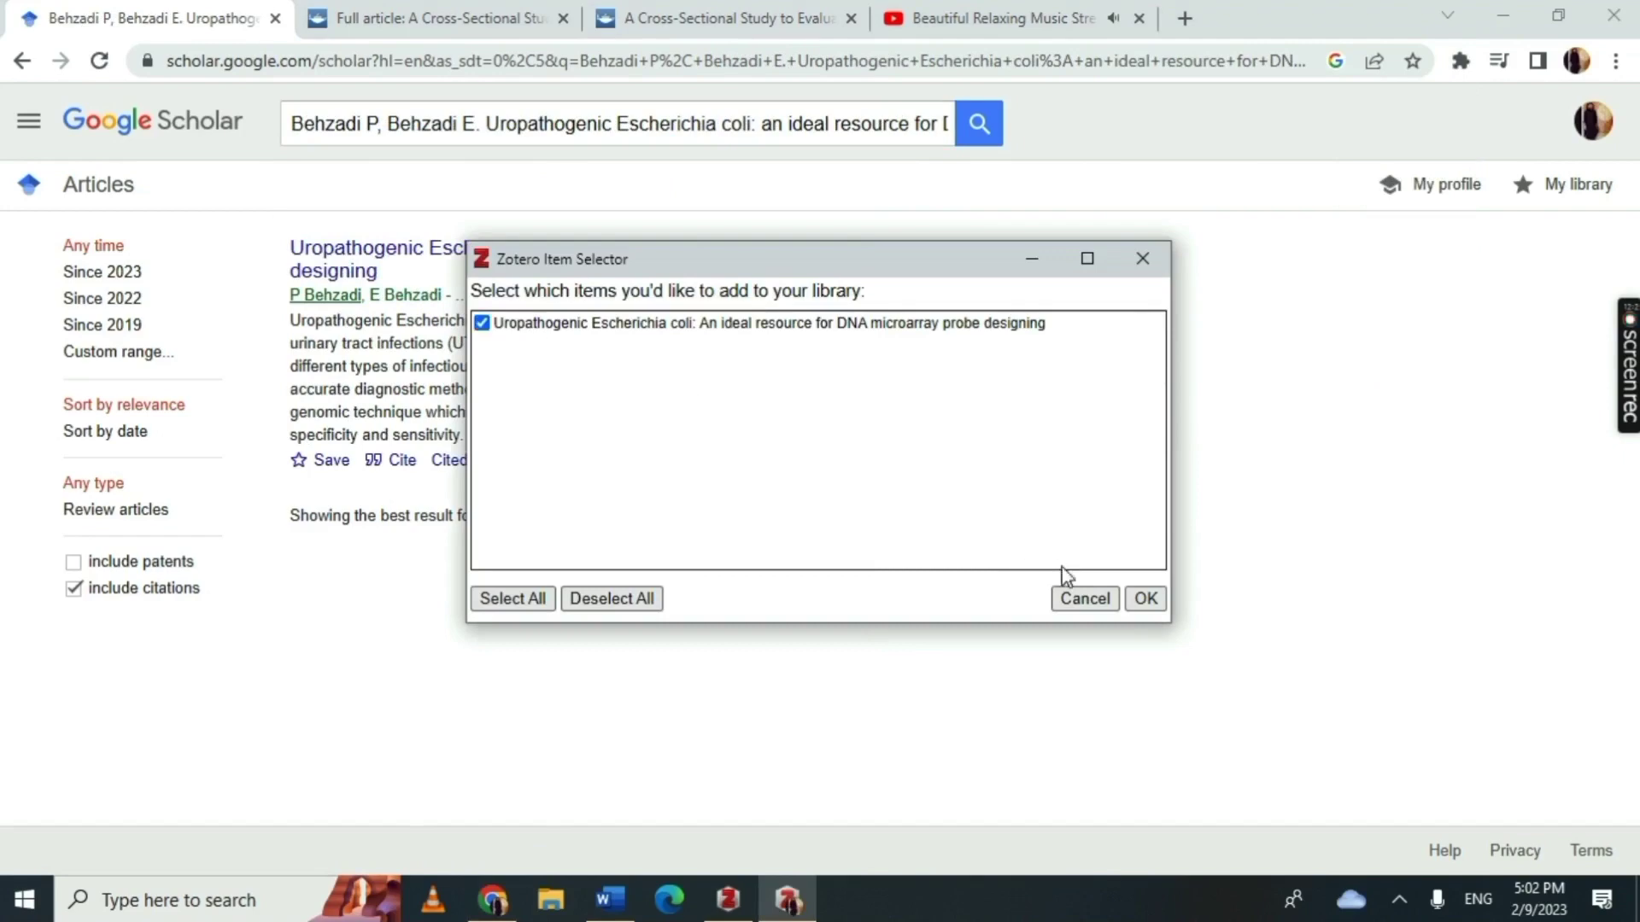
click(1145, 599)
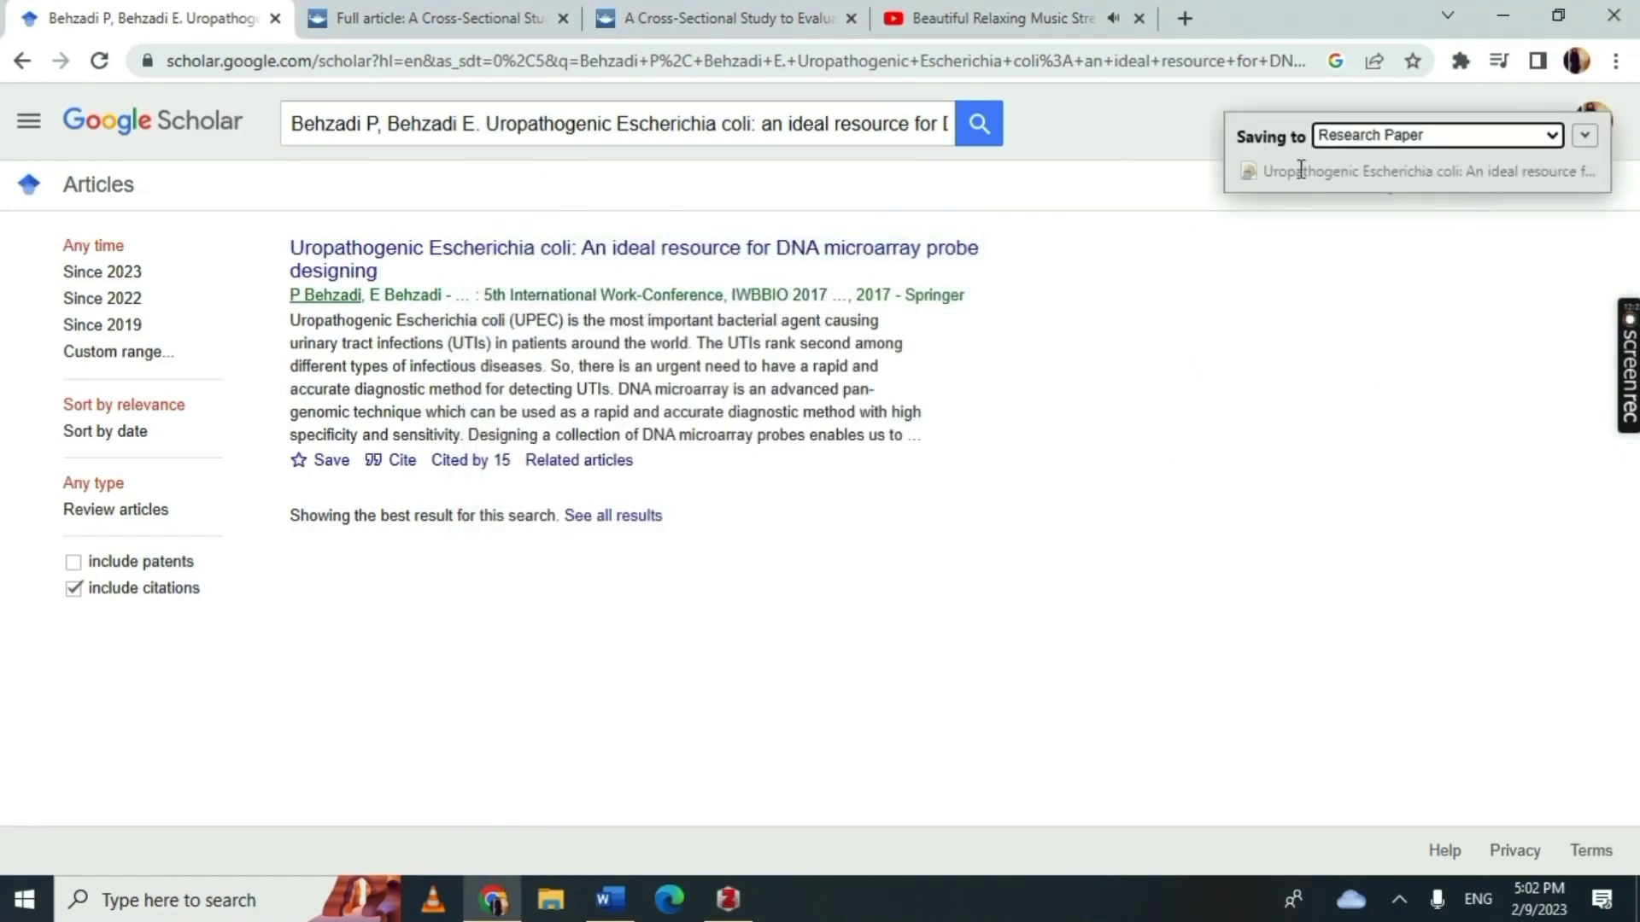
- Copy the title of the saved Escherichia coli reference and check its entry in Zotero's Research Paper collection
drag(1268, 172, 1586, 172)
key(ctrl+c)
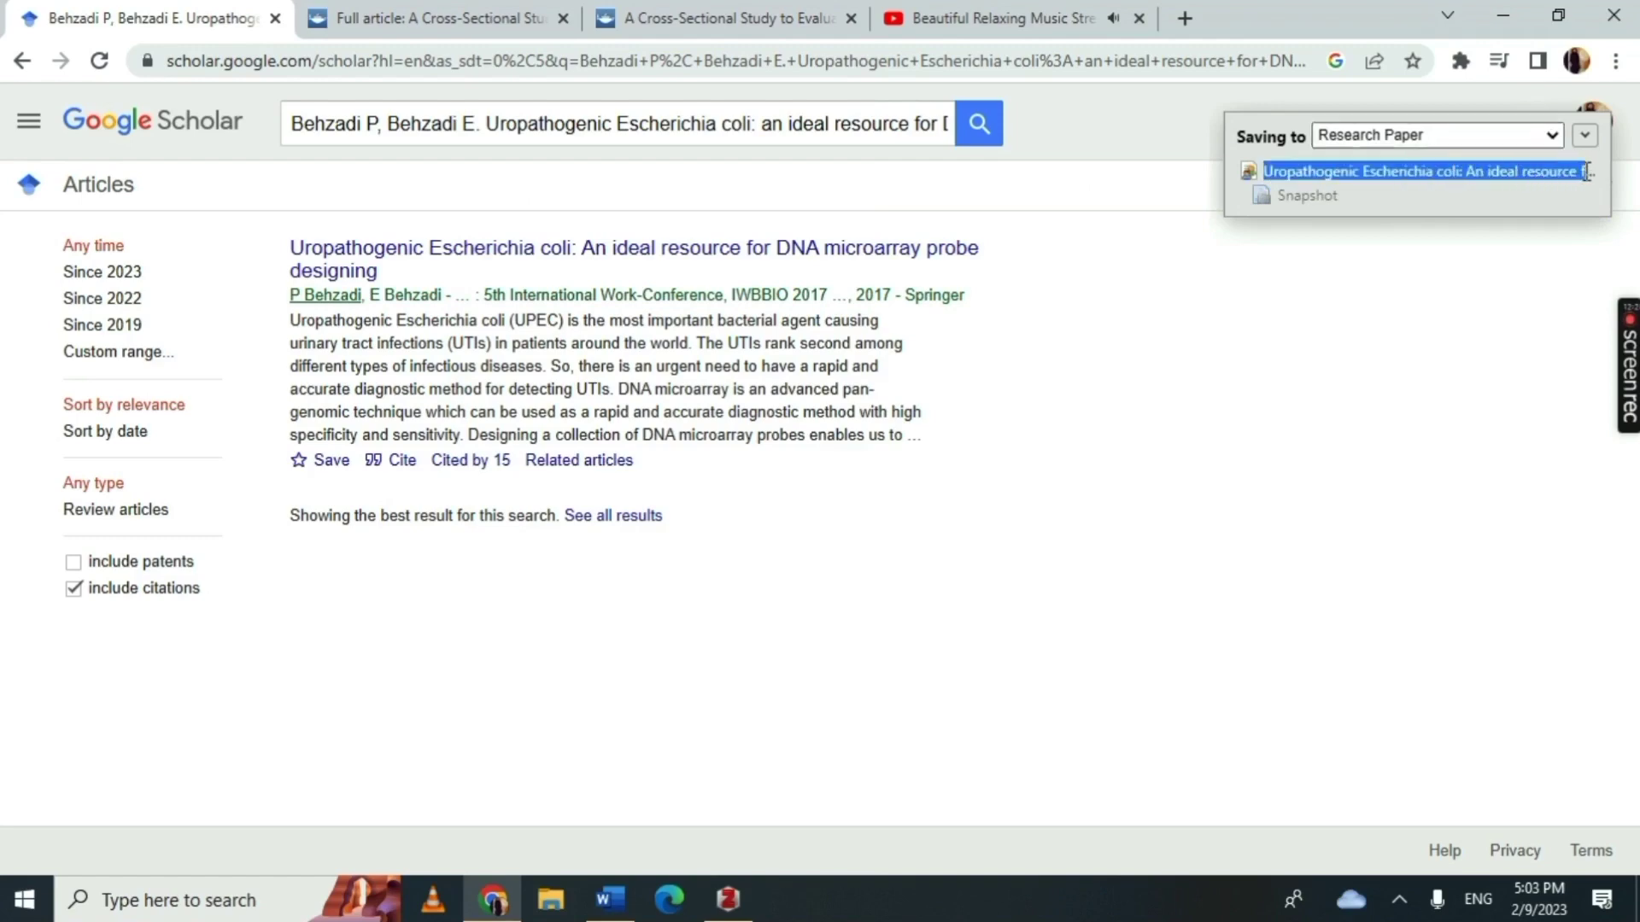
click(731, 896)
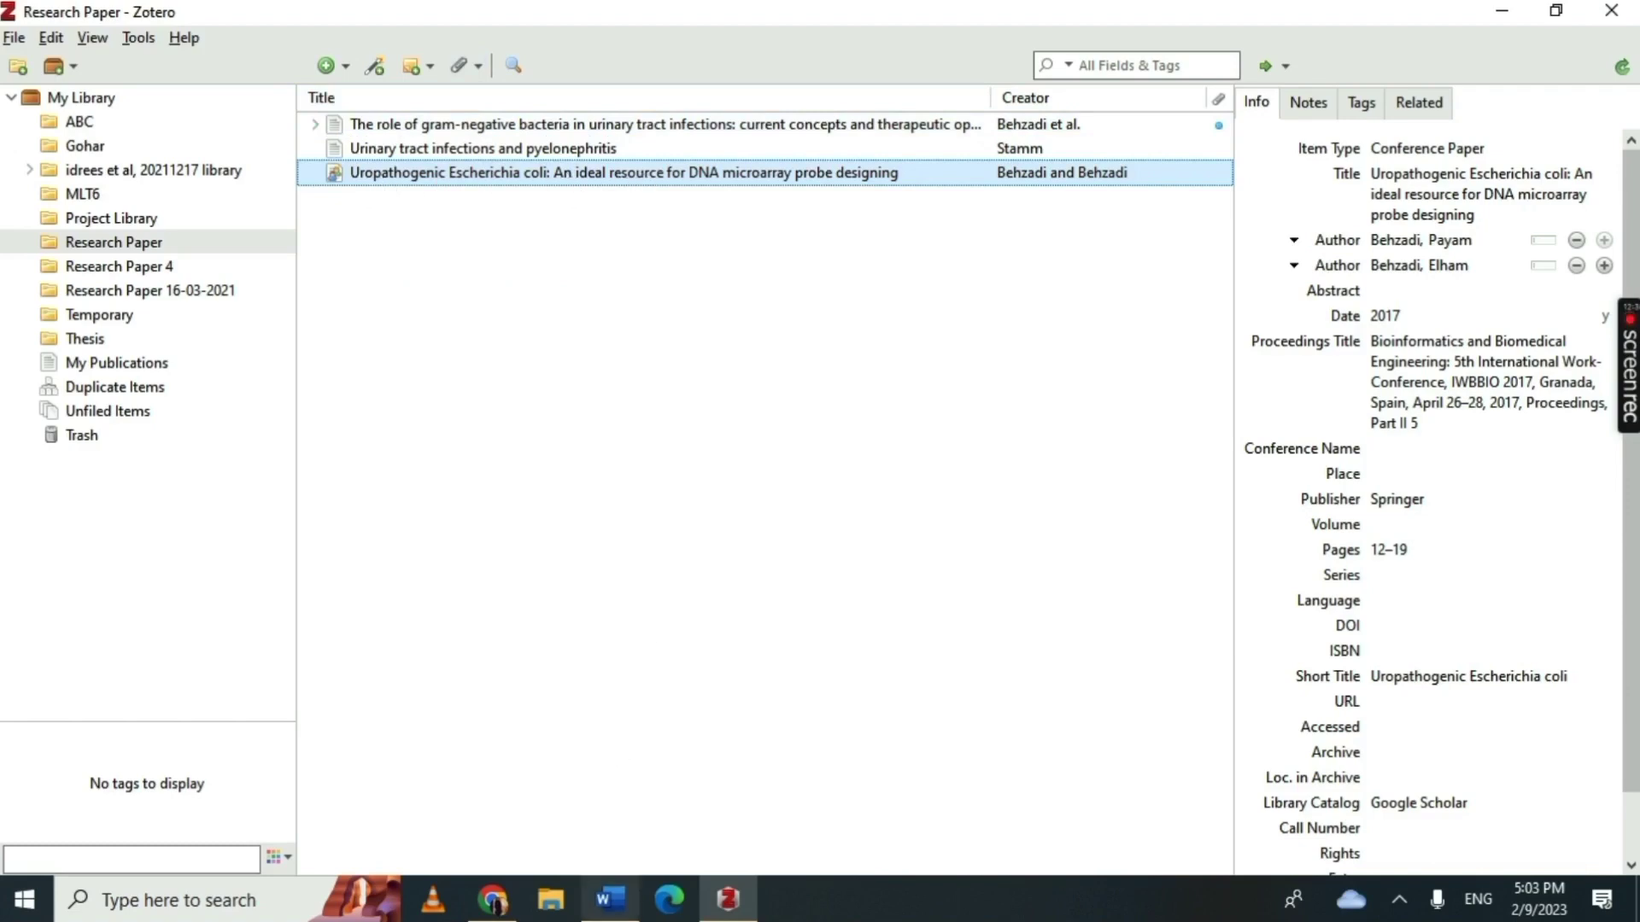
- Switch to Word and insert a Zotero citation of the 2017 "Uropathogenic Escherichia coli" paper after "techniques", before the full stop
click(609, 898)
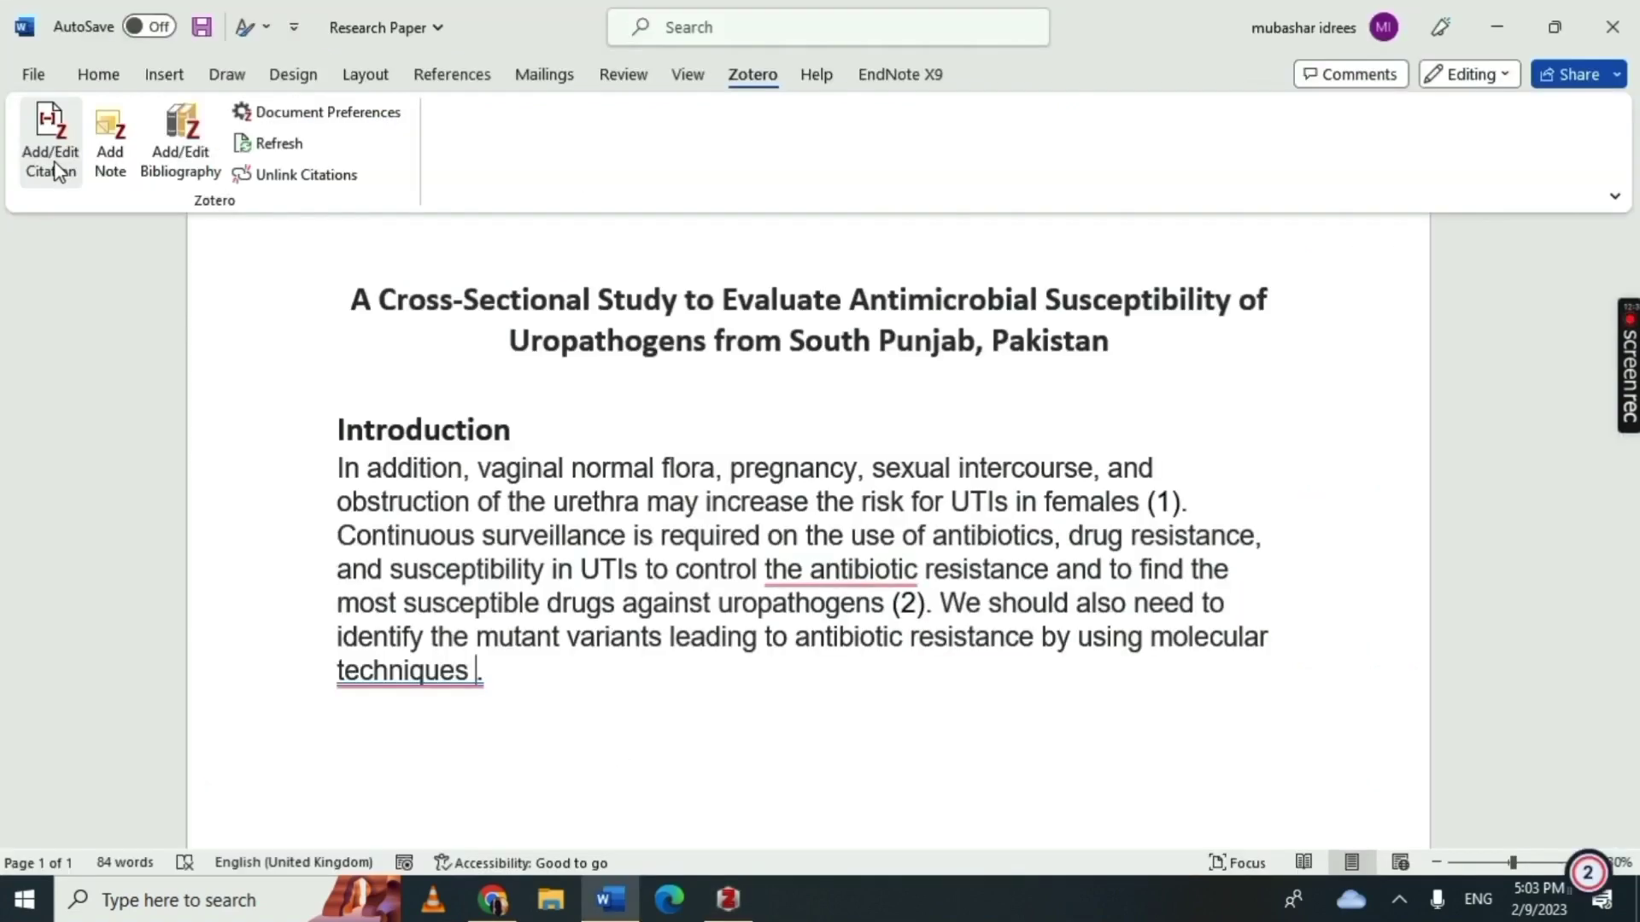
click(53, 162)
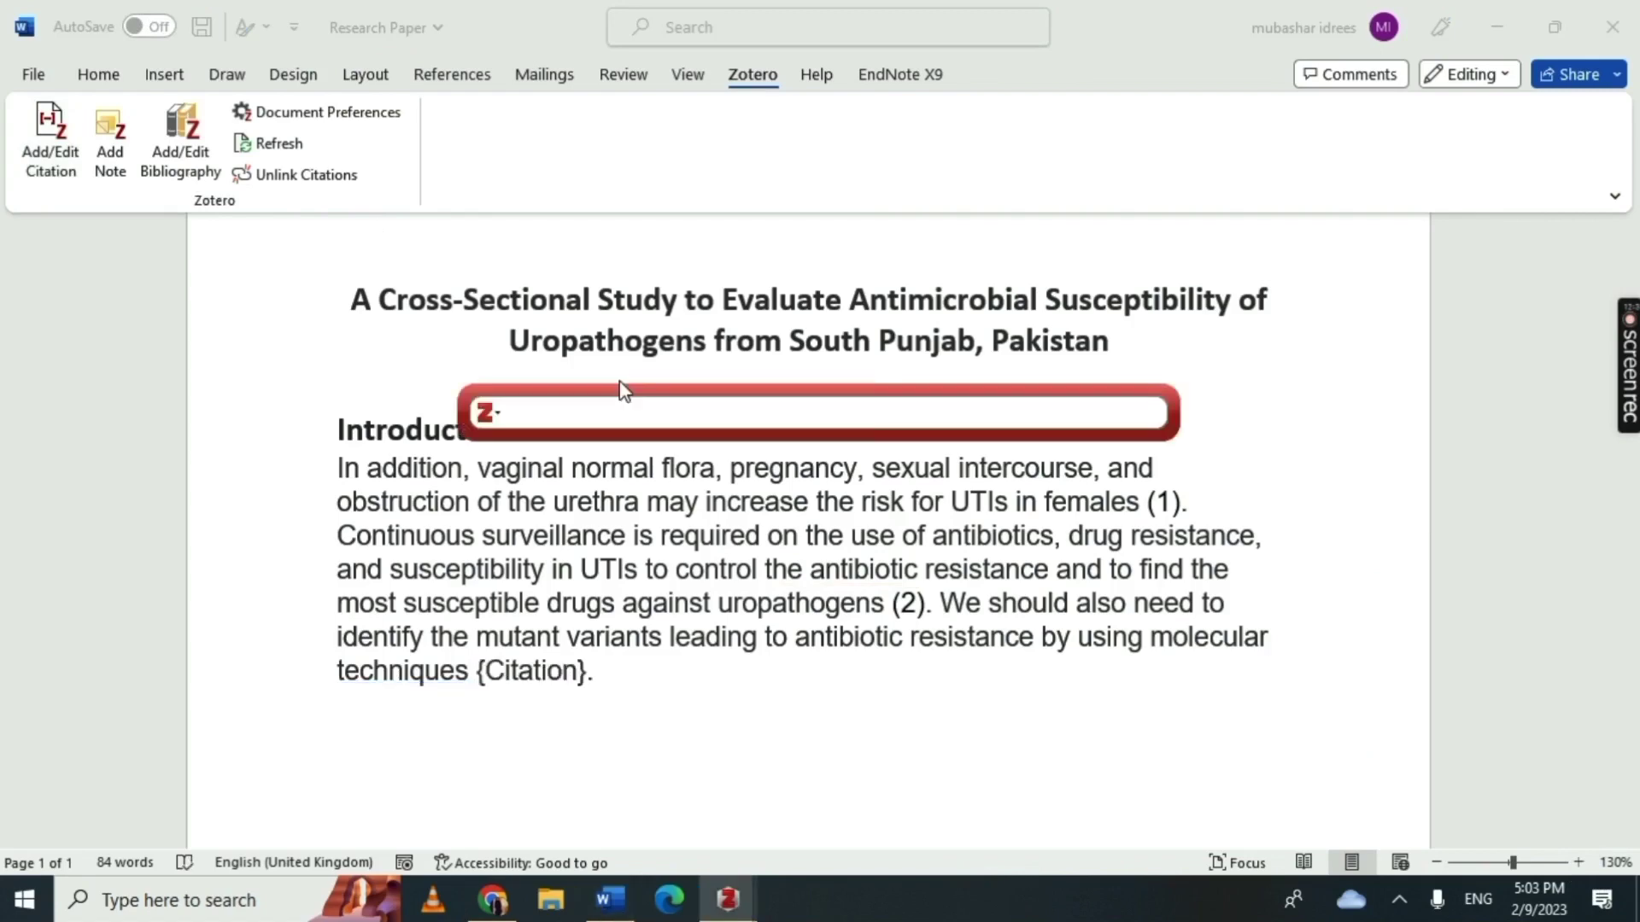
key(ctrl+v)
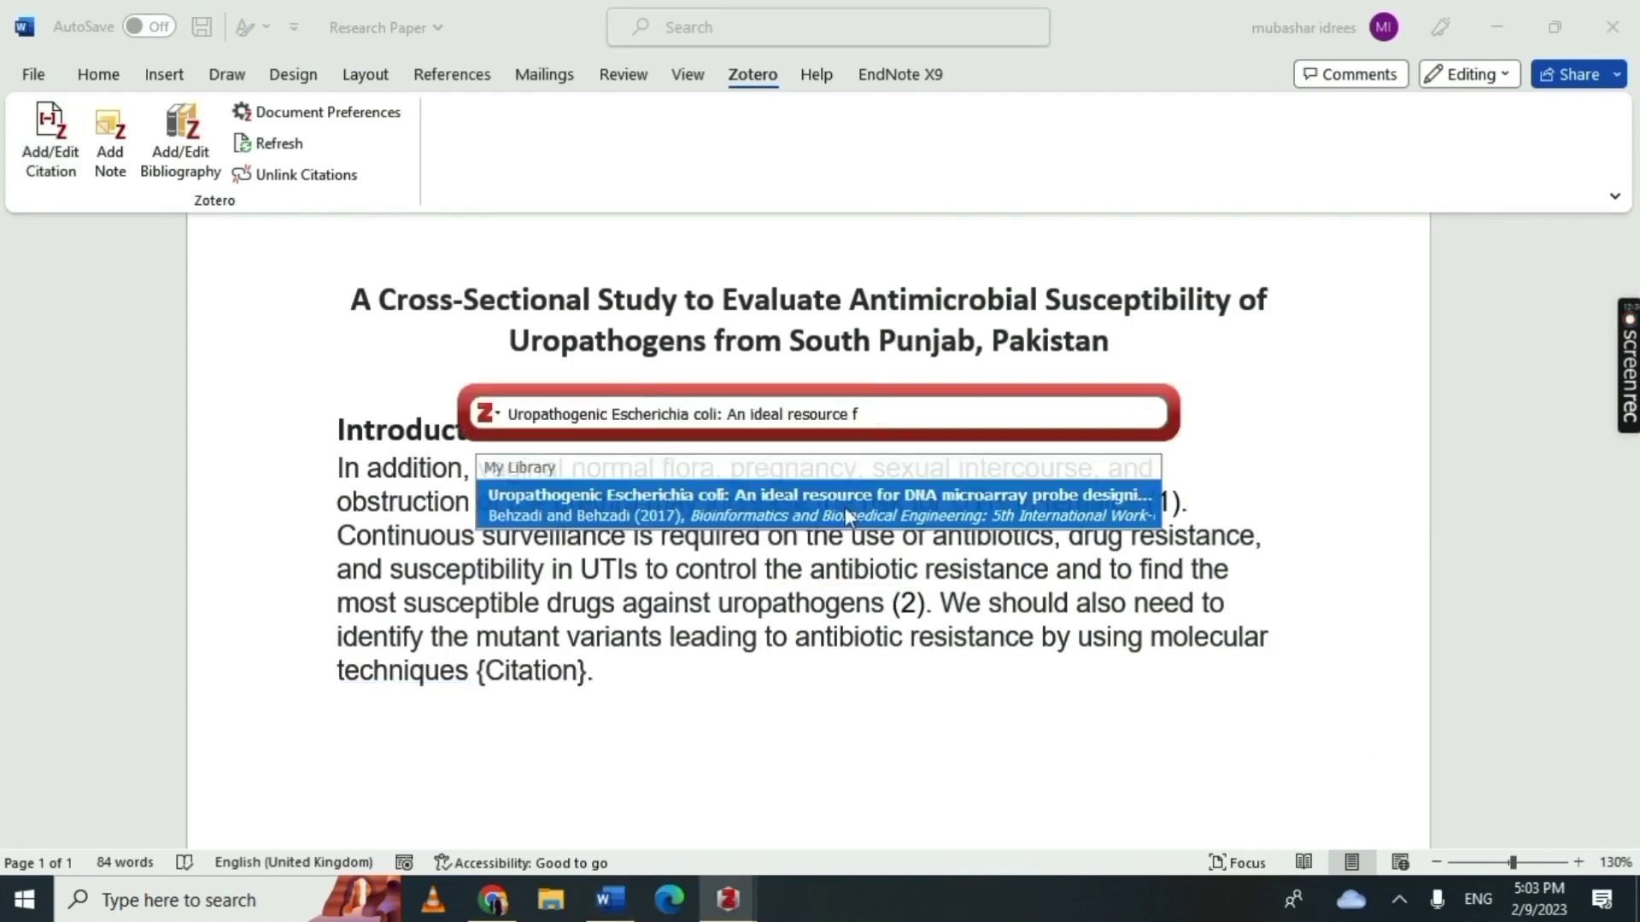
click(843, 510)
key(Return)
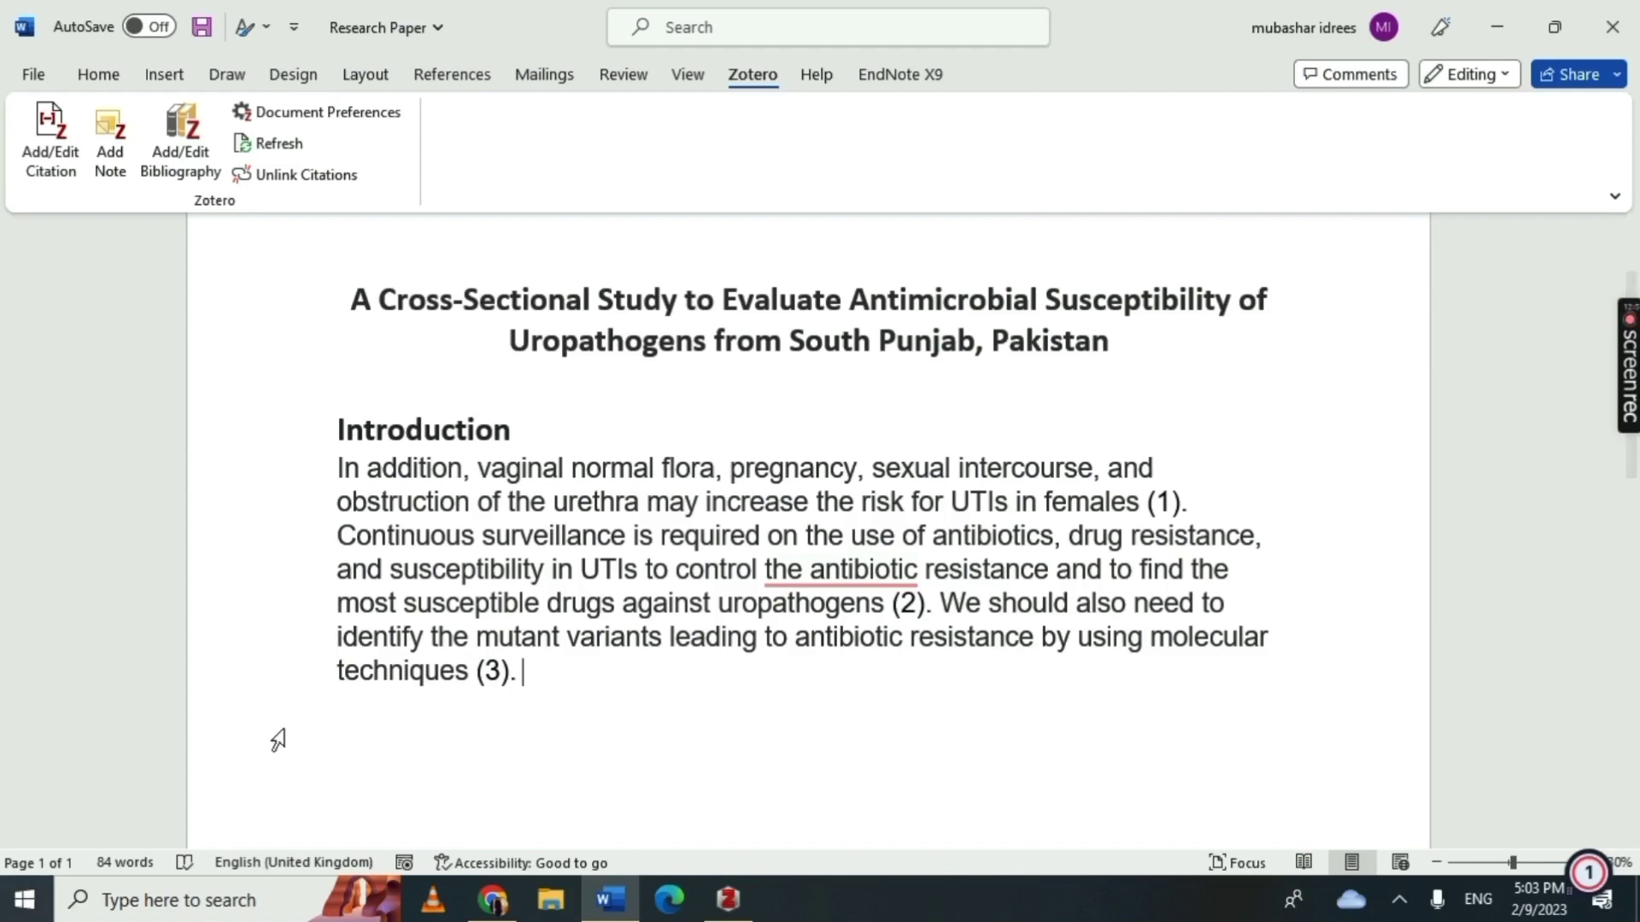
- Justify the text of the Introduction paragraph
drag(340, 466, 540, 683)
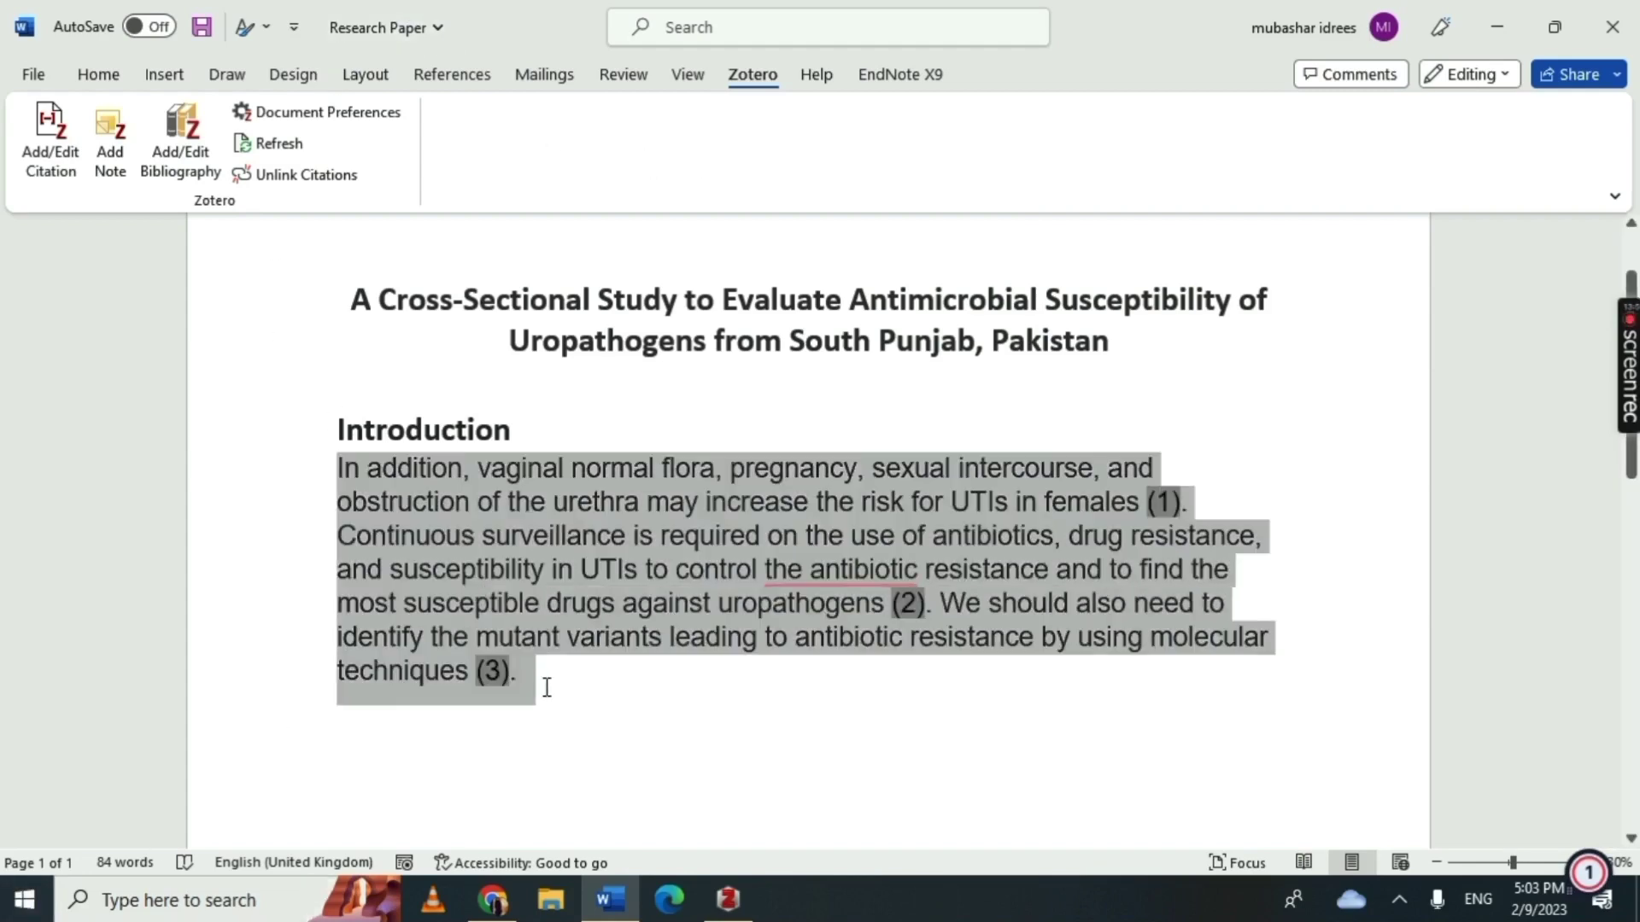
click(99, 70)
click(673, 160)
click(607, 683)
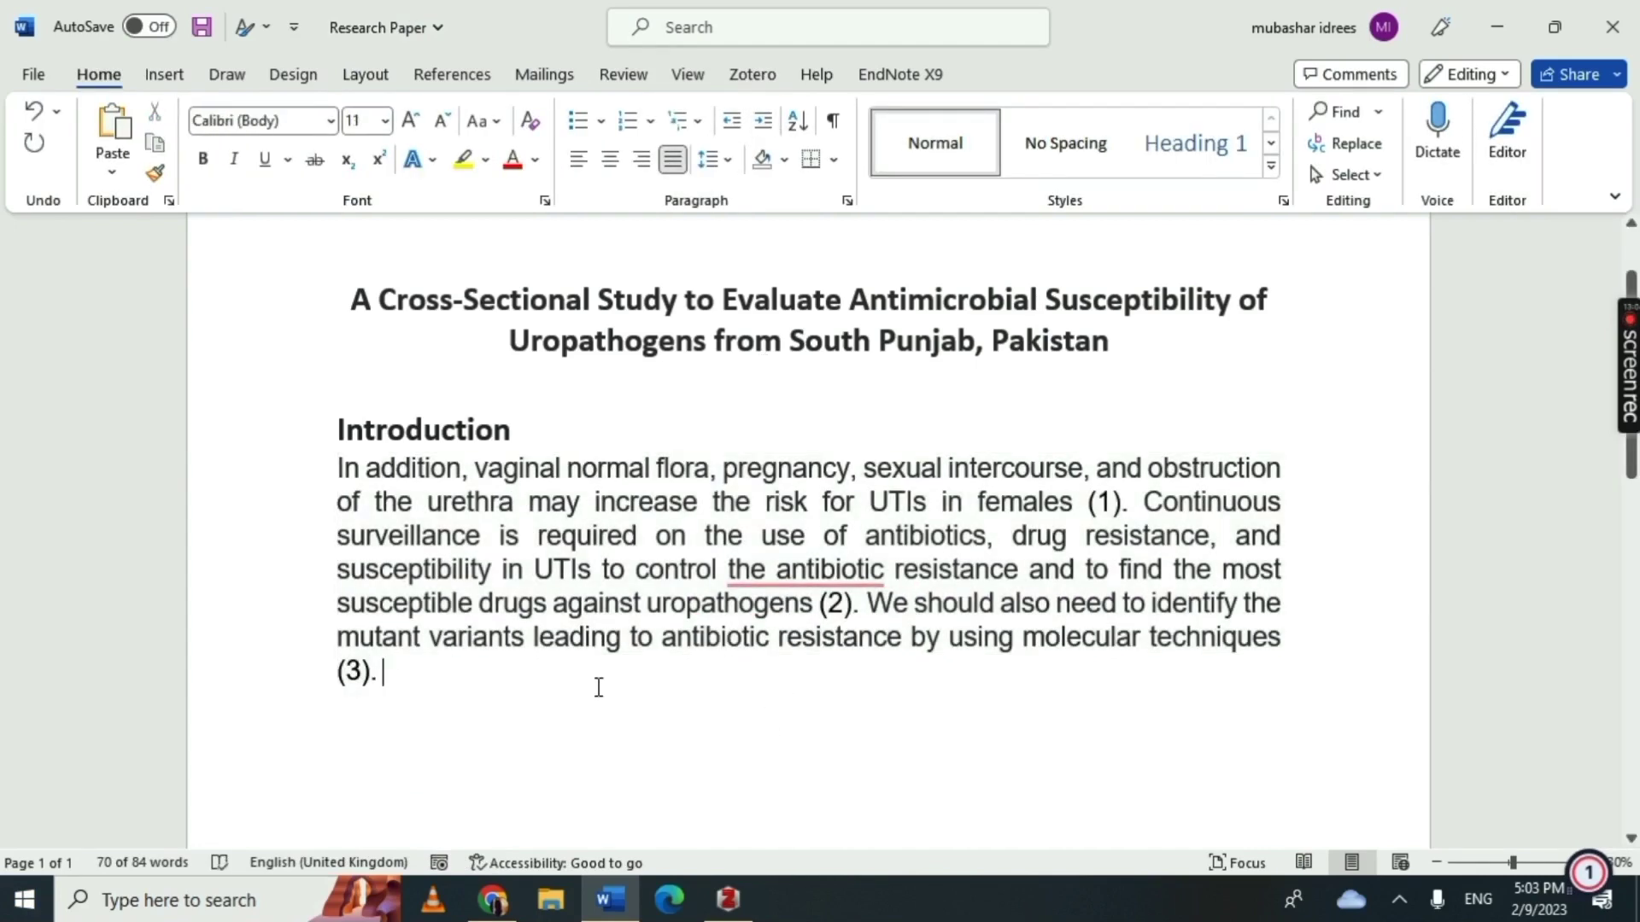
- Switch to Chrome and select the web address of the Google Scholar page
click(491, 901)
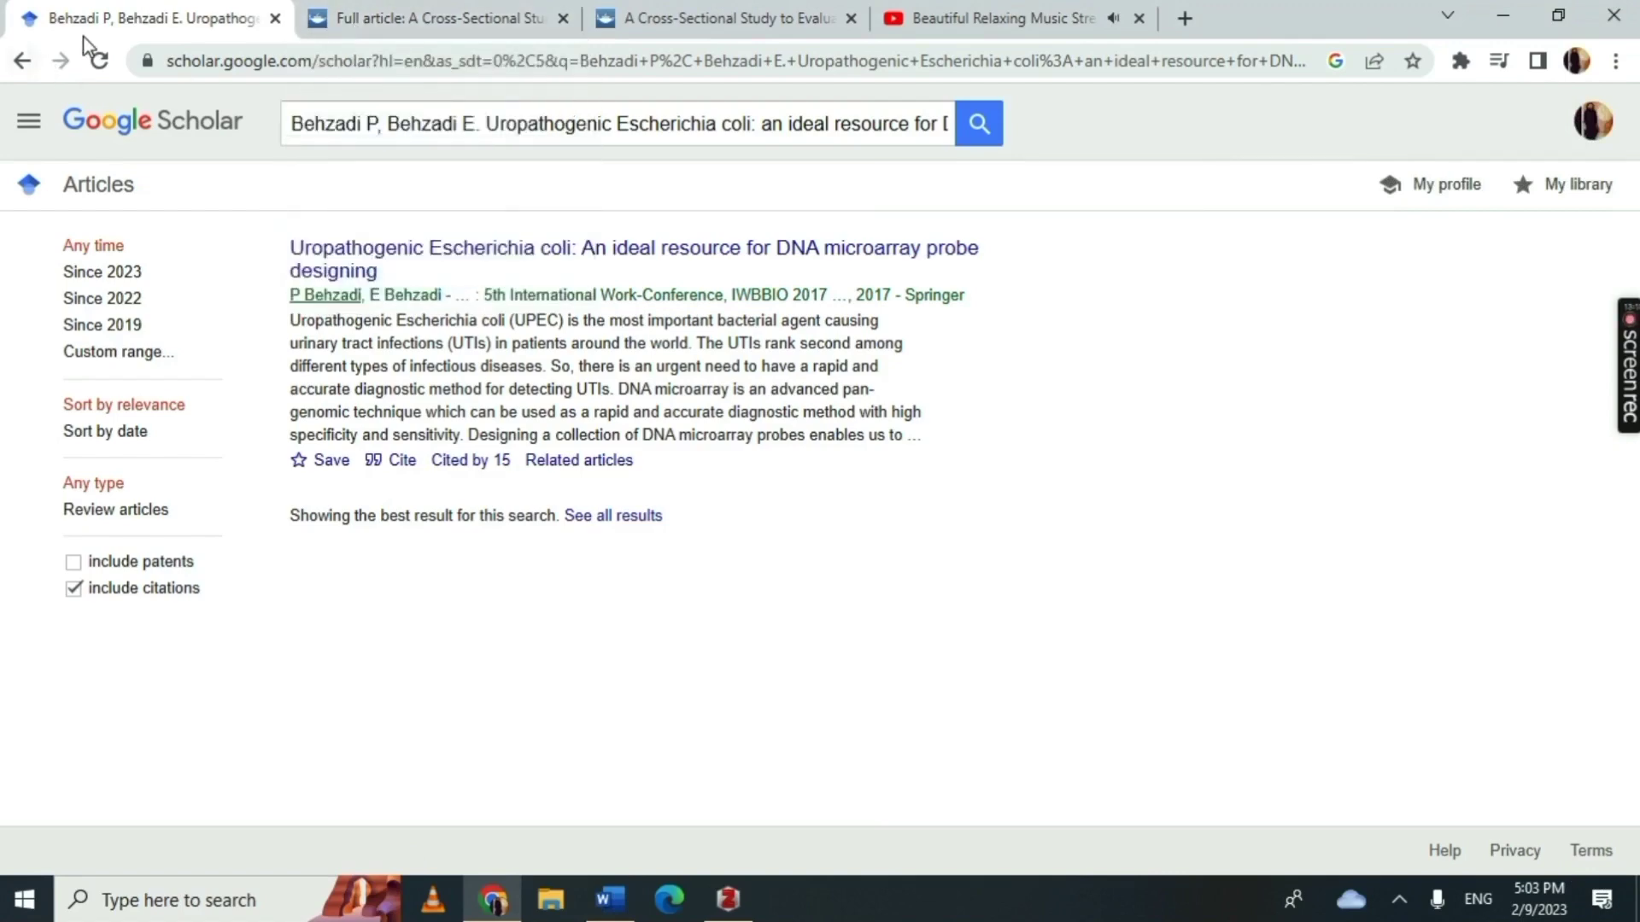
click(213, 60)
click(496, 219)
click(325, 60)
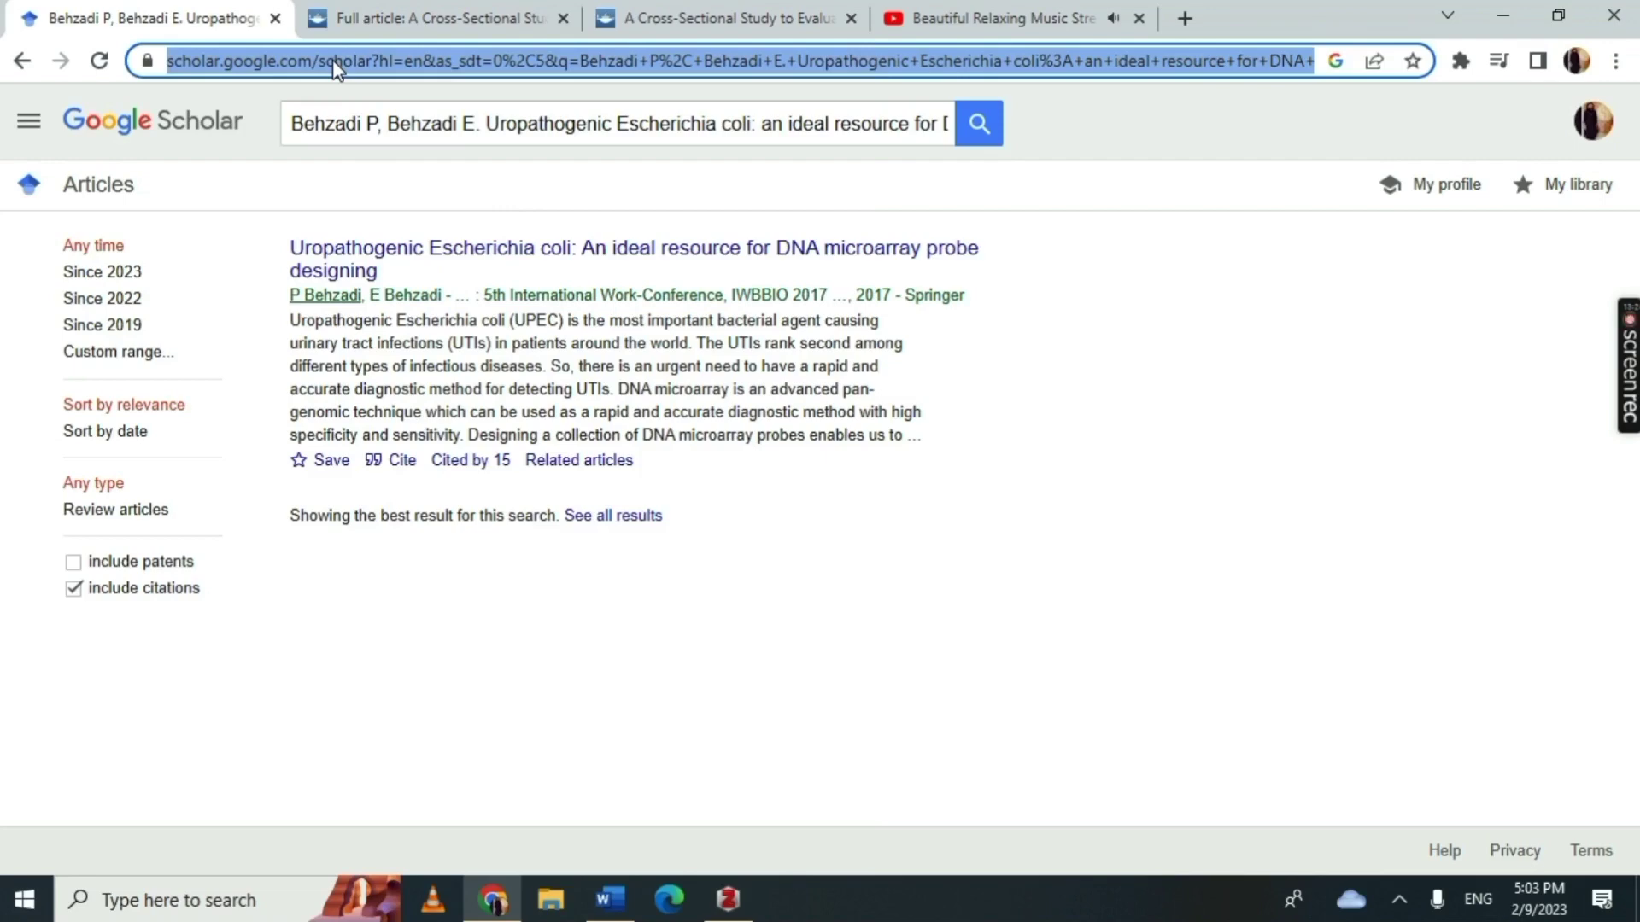
text(an)
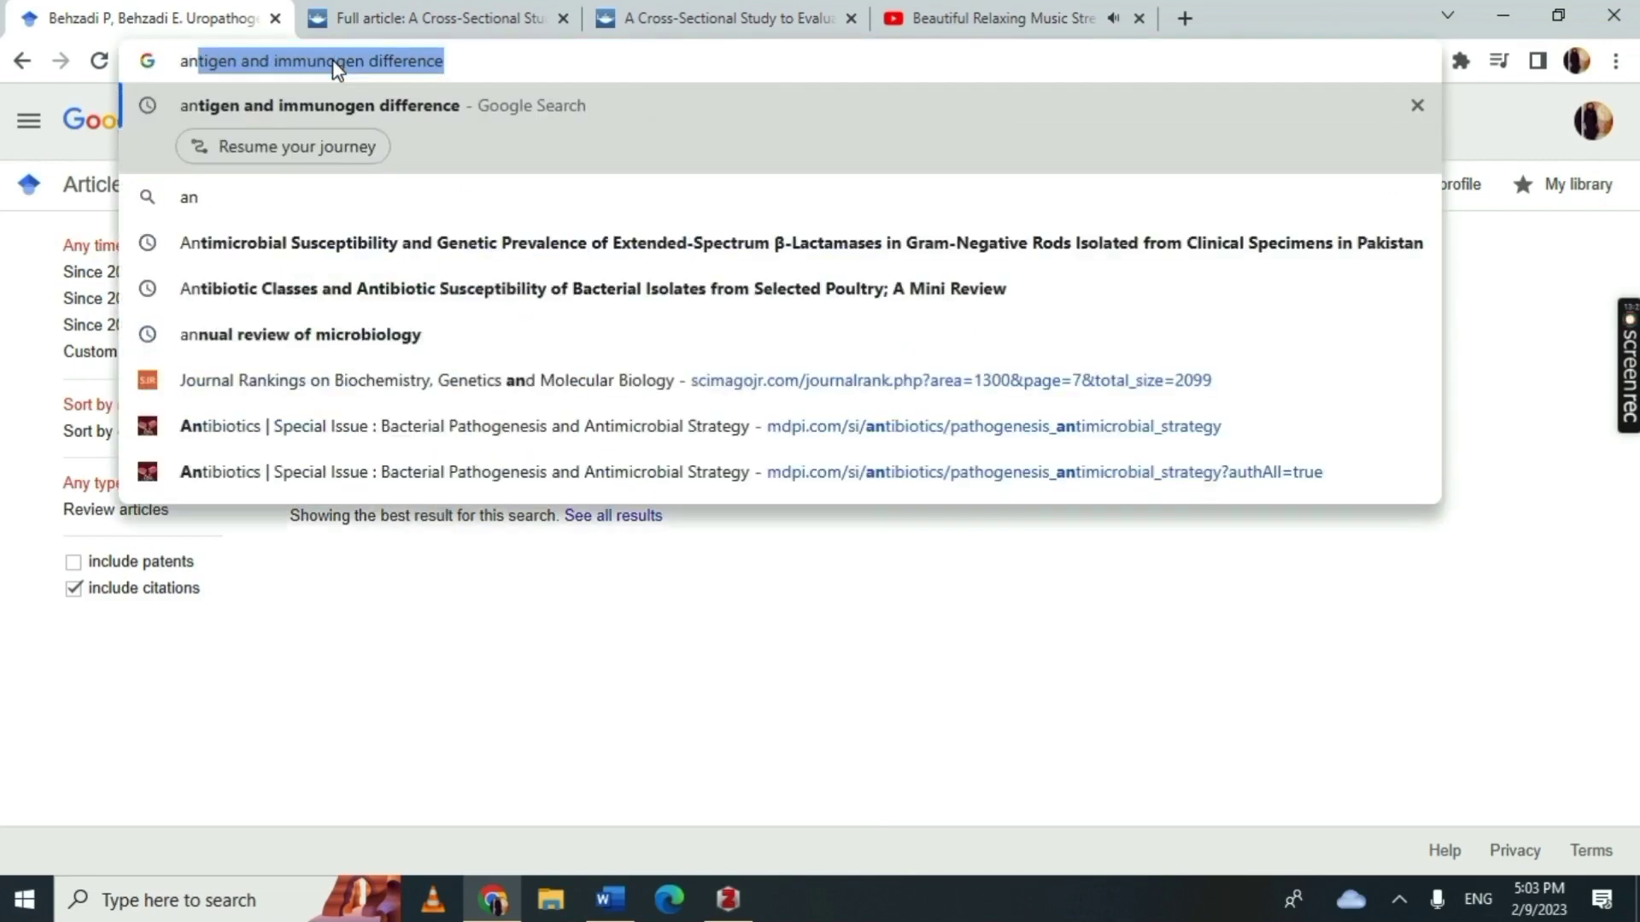
key(BackSpace)
key(BackSpace)
key(BackSpace)
- Search Google for "who declare pakistan as most resistant antibiotics" and open the WHO EMRO antimicrobial resistance page for Pakistan
text(wh)
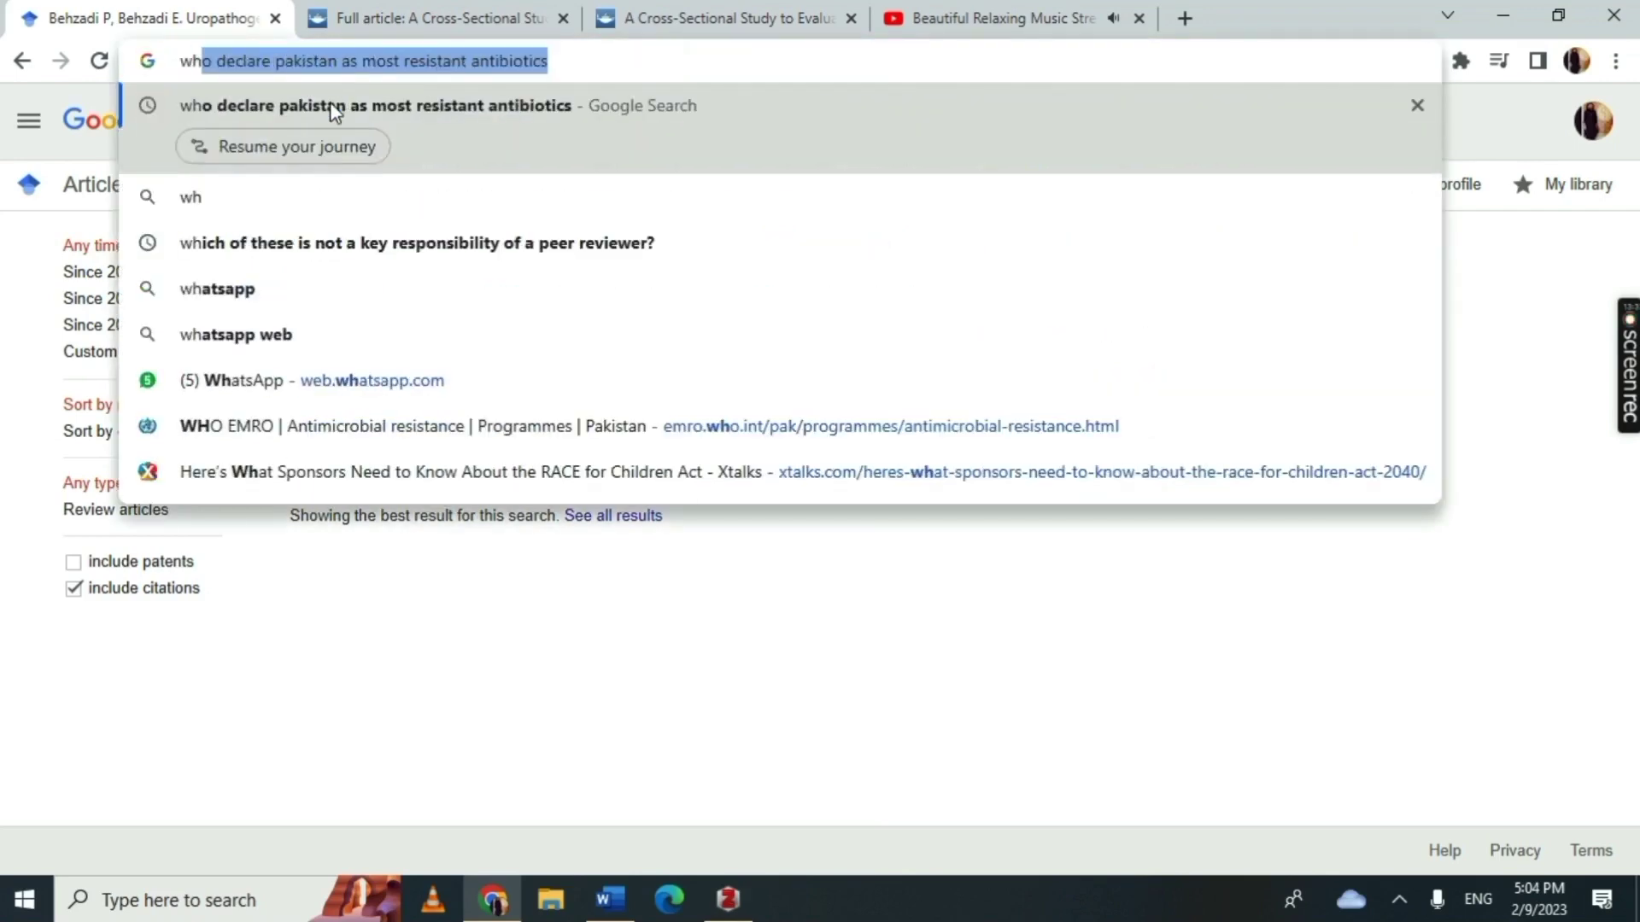
click(333, 111)
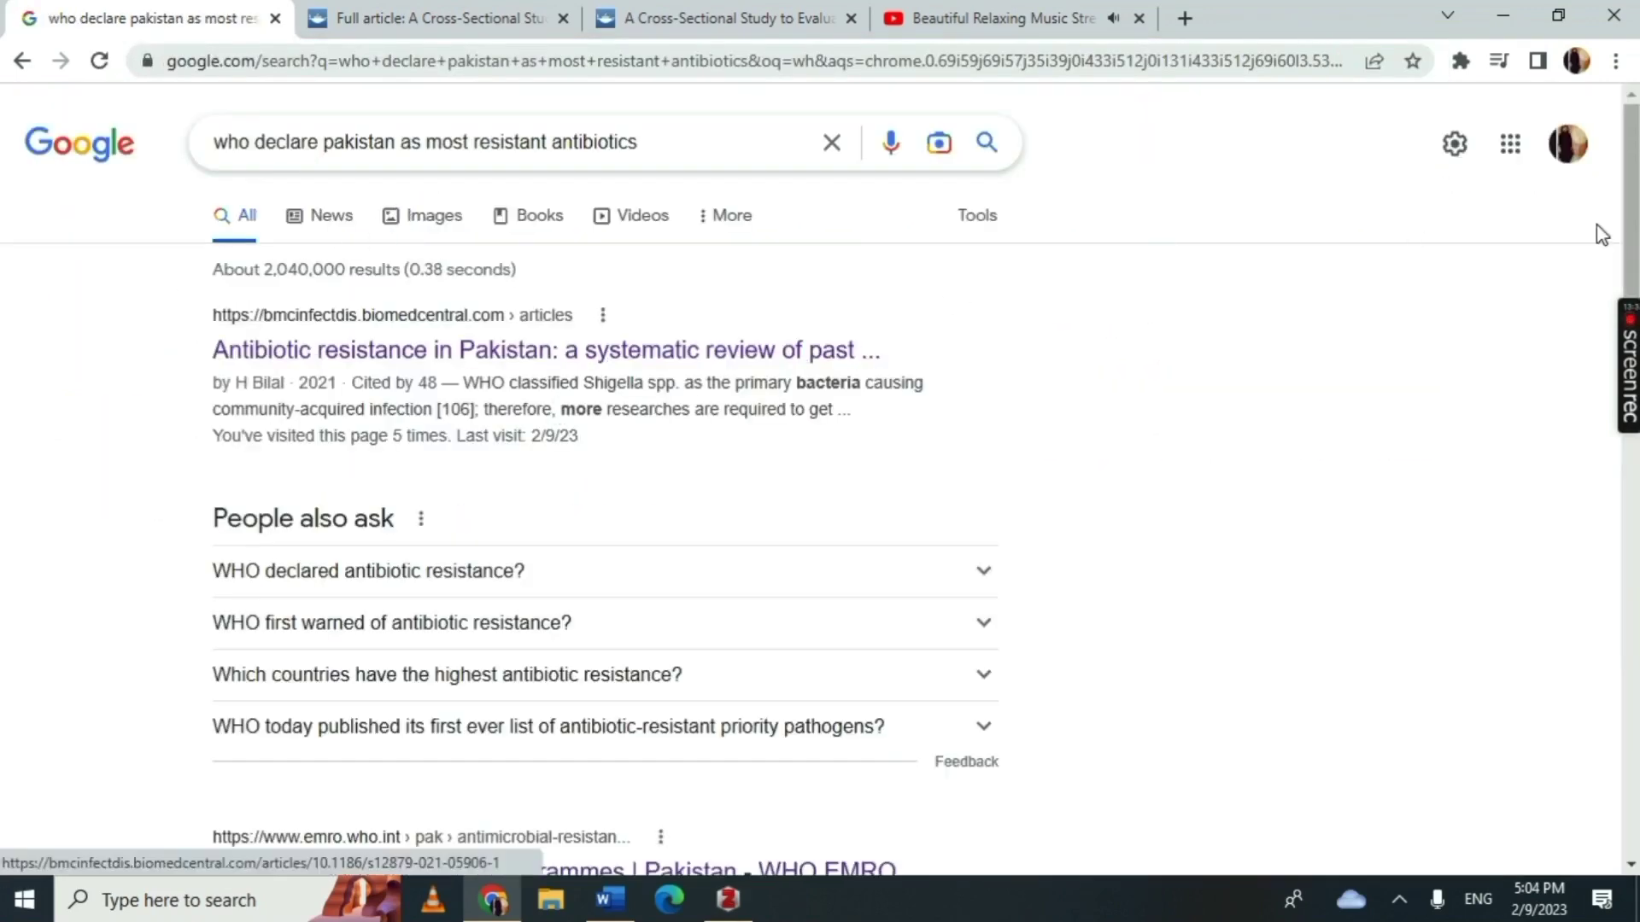
scroll(1601, 235, down, 7)
click(709, 270)
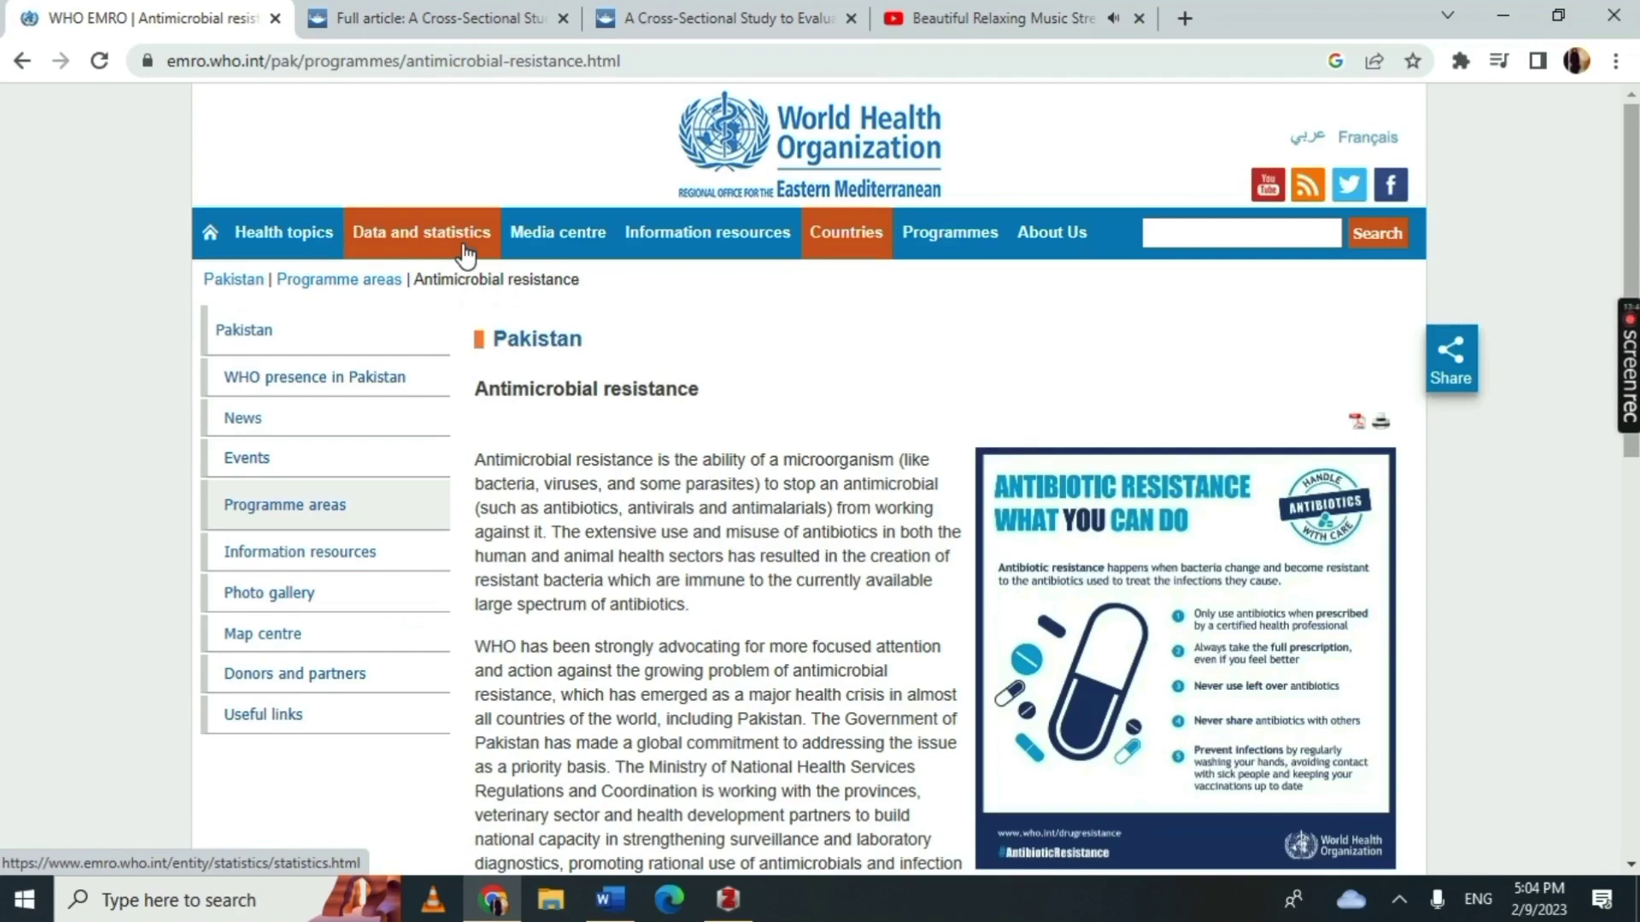
scroll(465, 254, down, 1)
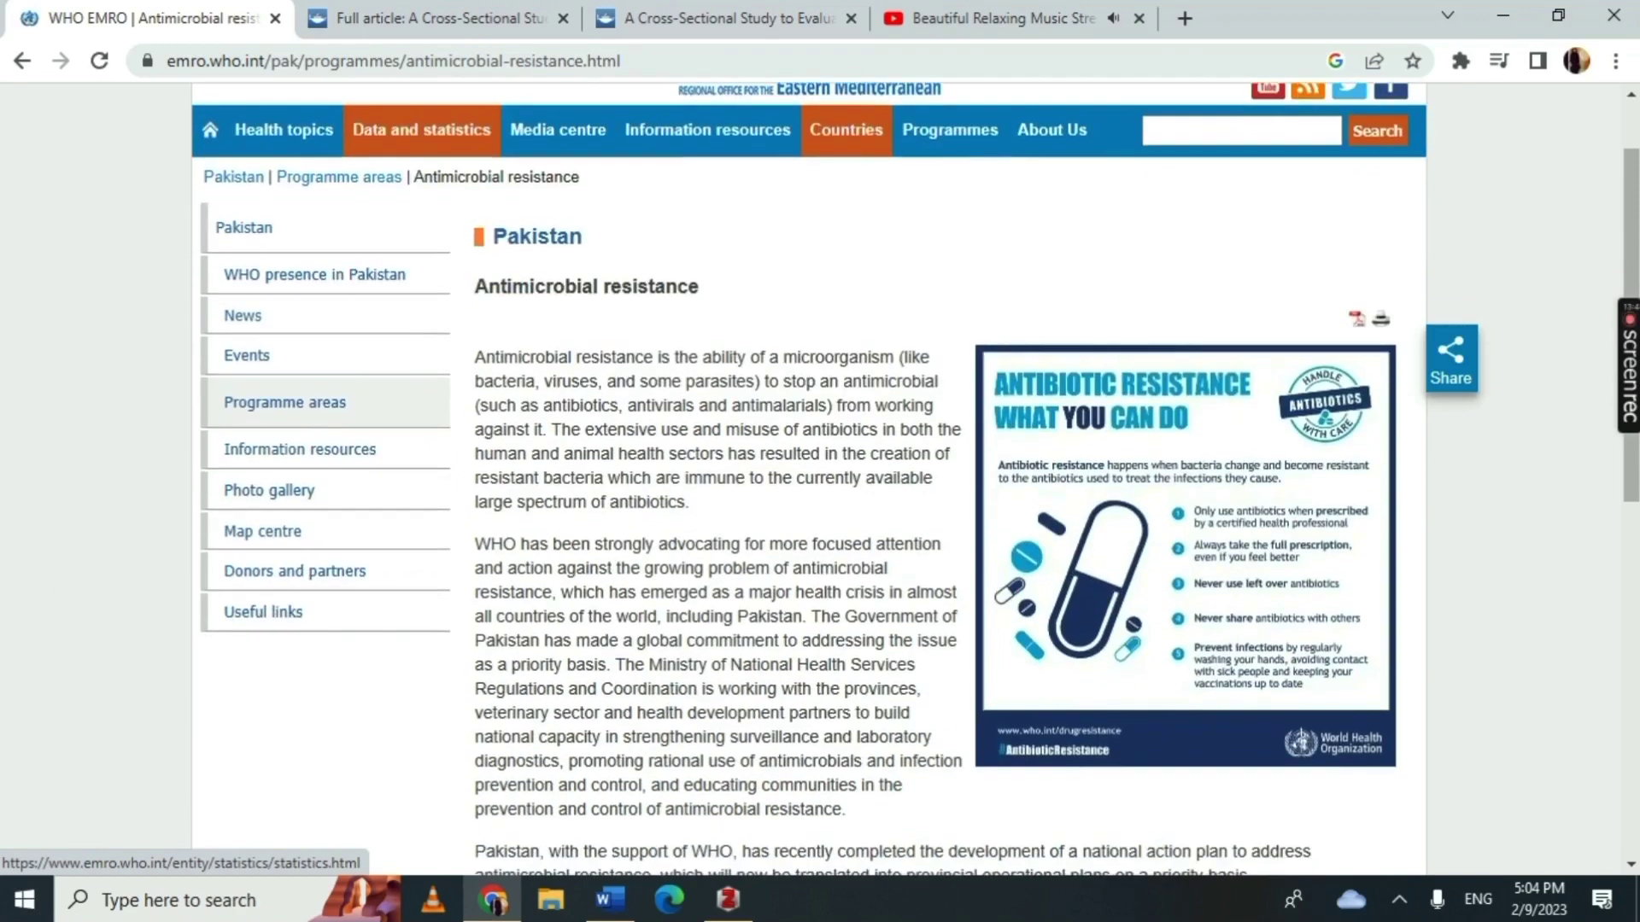
scroll(914, 480, up, 1)
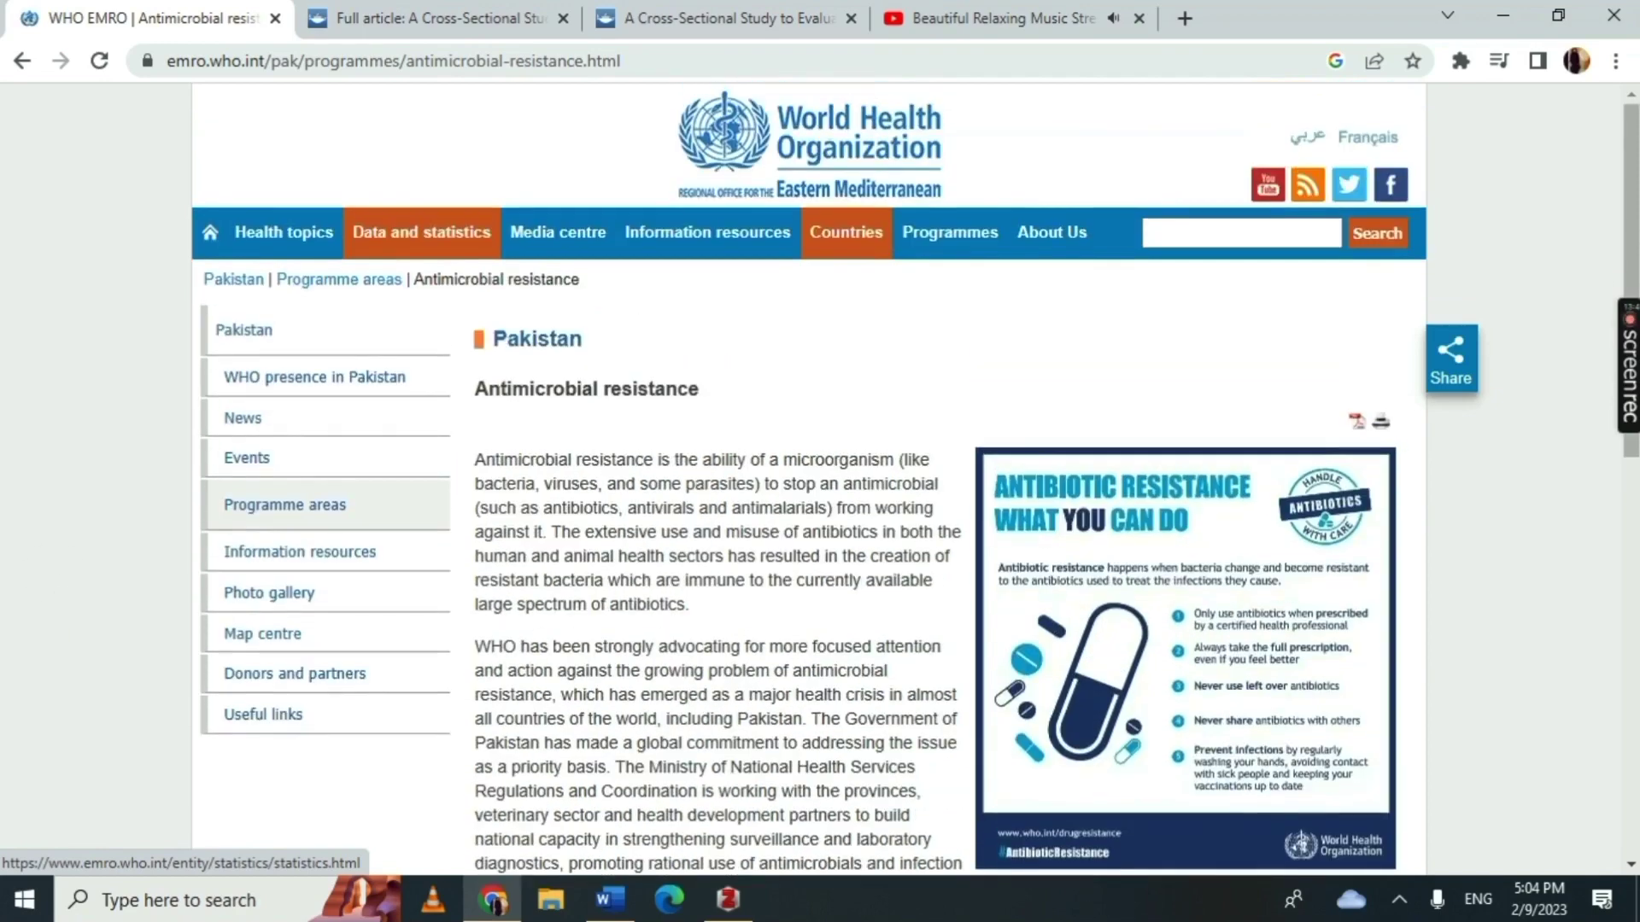